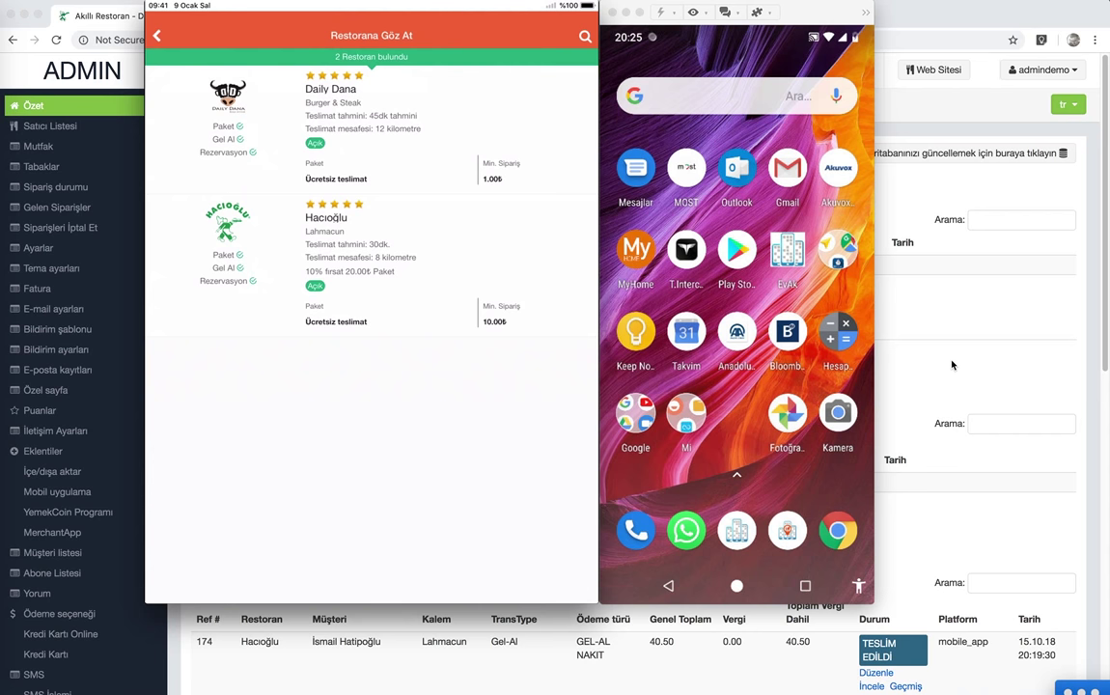
Step: Review the admin and merchant Özet dashboards and open the admin's Satıcı Listesi
click(920, 317)
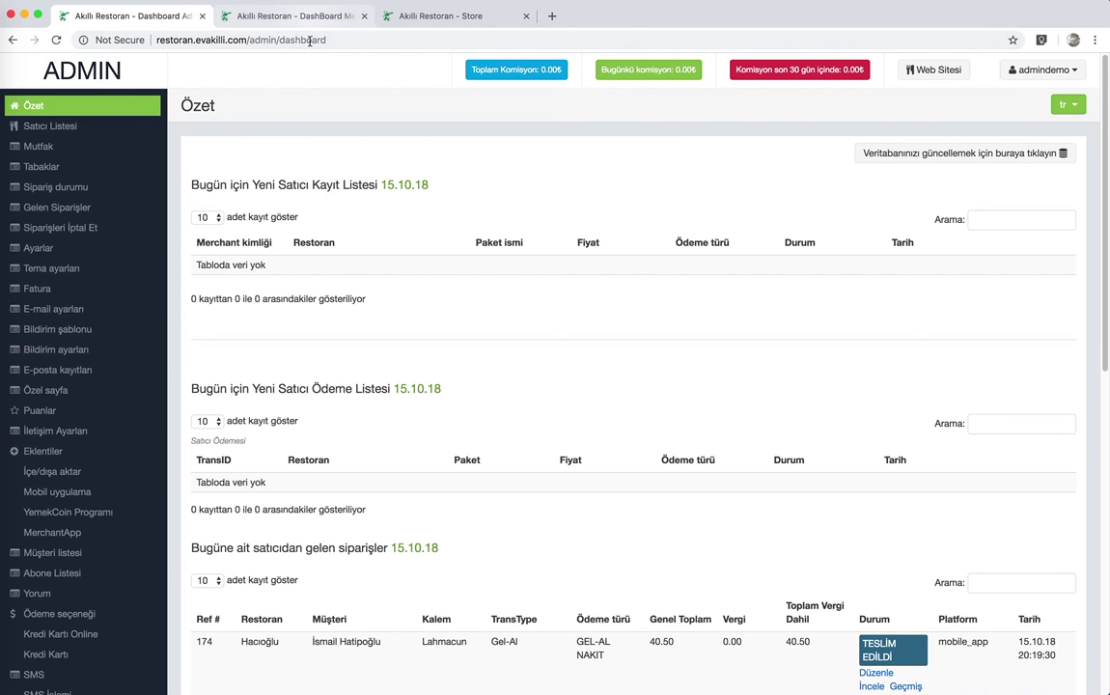
click(269, 17)
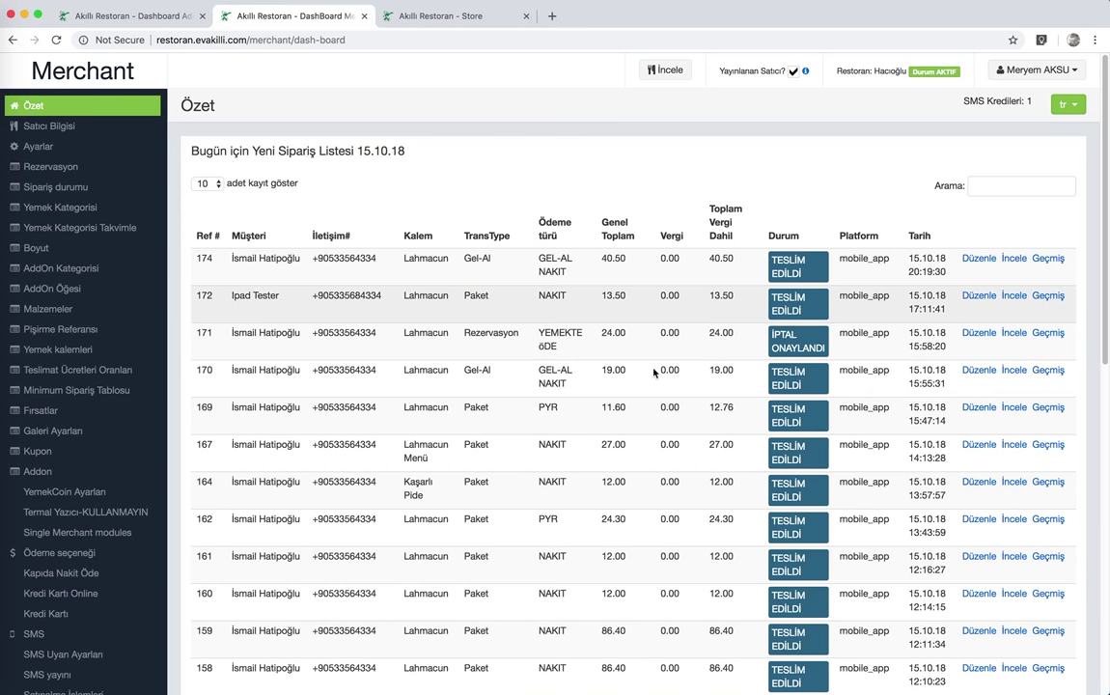
click(158, 20)
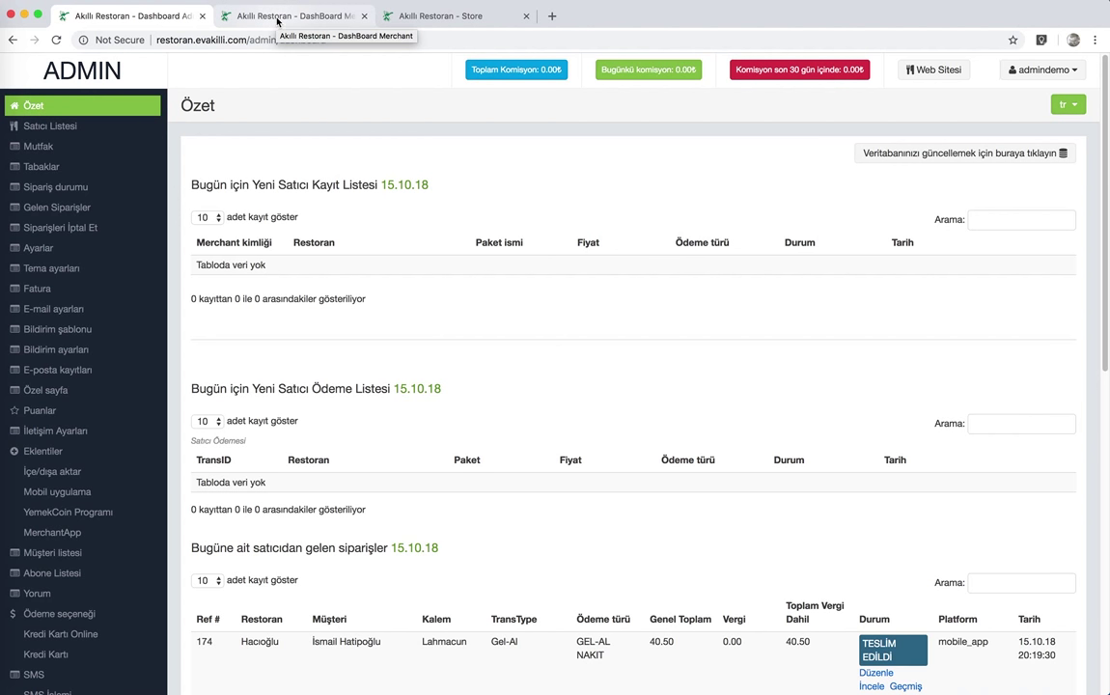
click(97, 126)
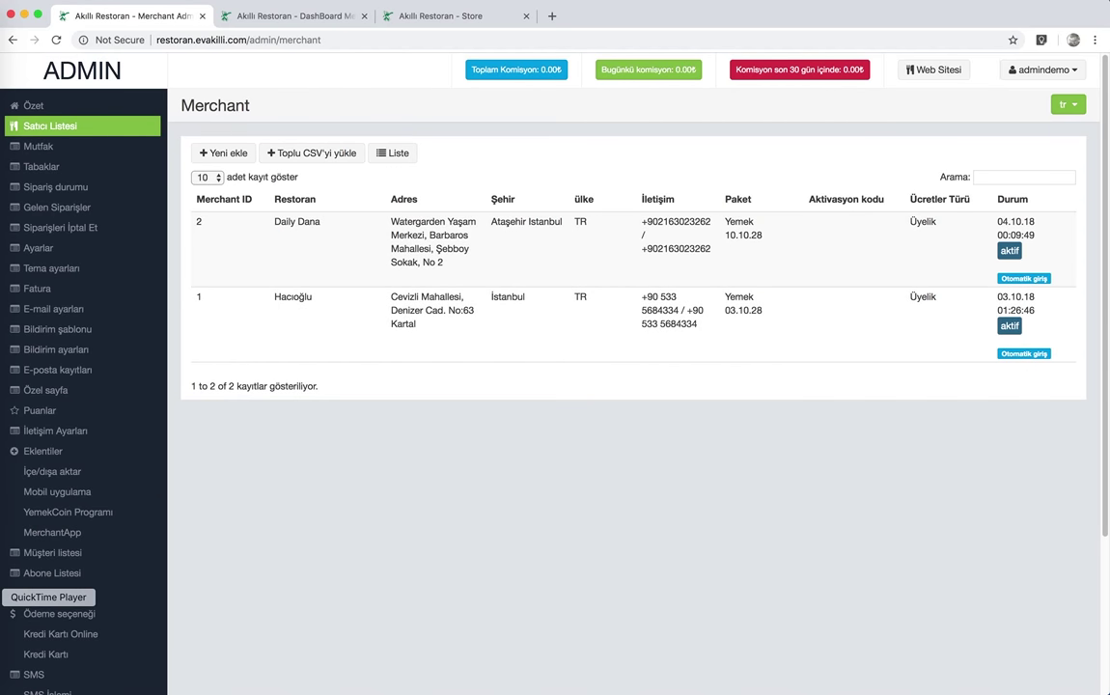
Step: Compare the iPad app's restaurants with Daily Dana and Hacıoğlu in the admin seller list, and return to the Hacıoğlu merchant dashboard
click(3, 597)
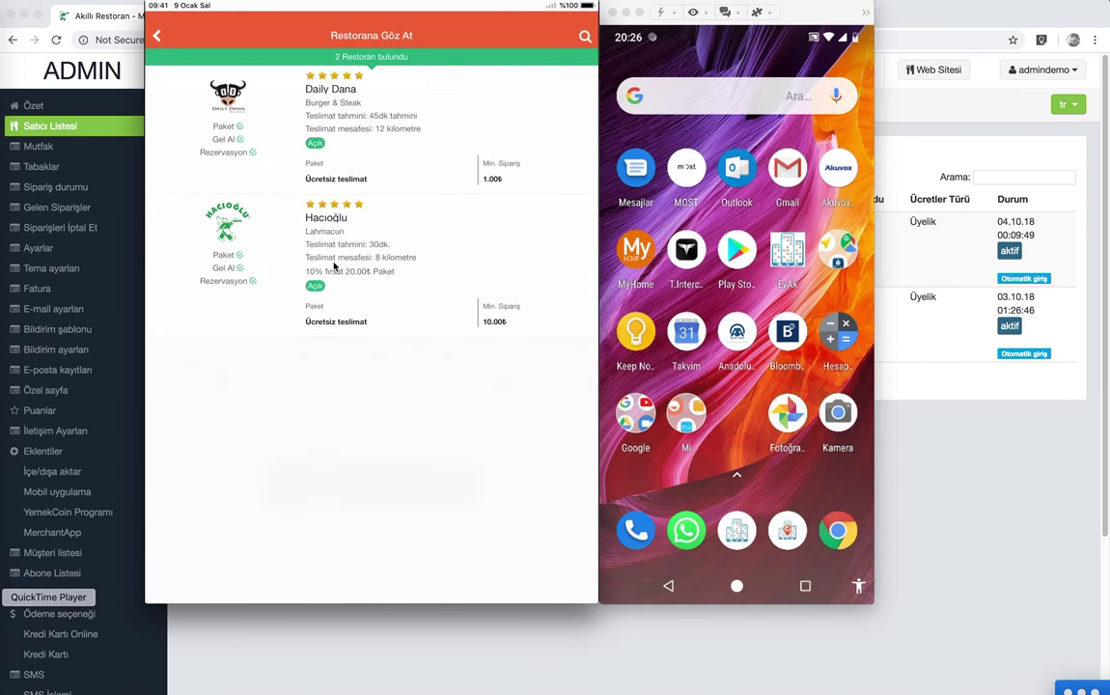
click(985, 411)
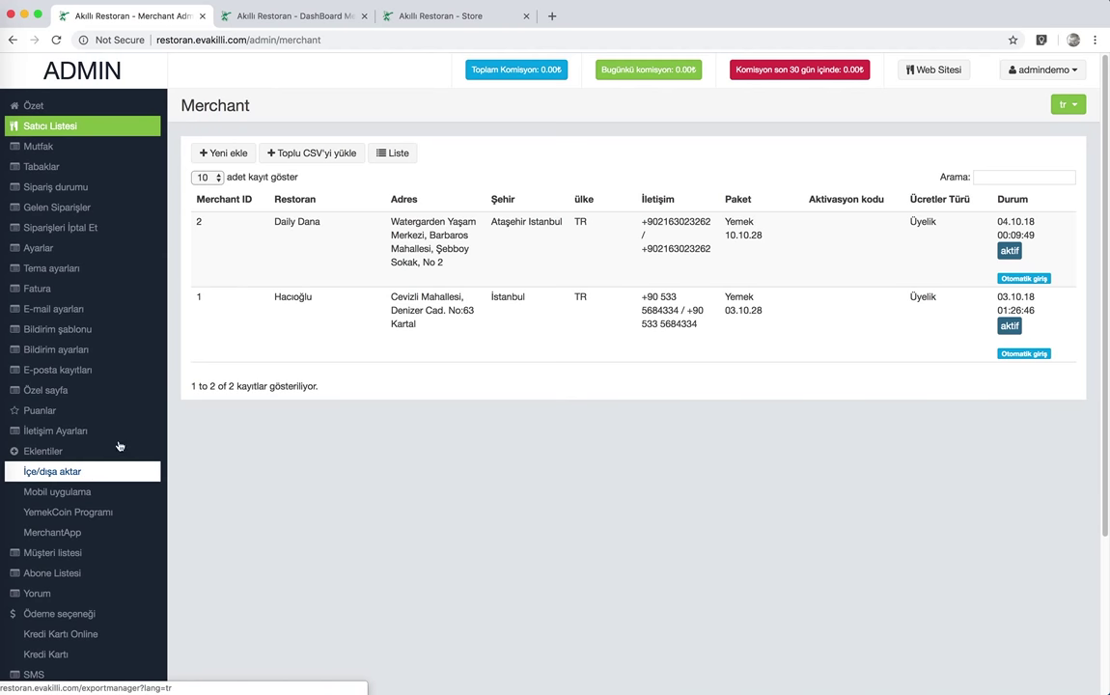
mouse_move(309, 234)
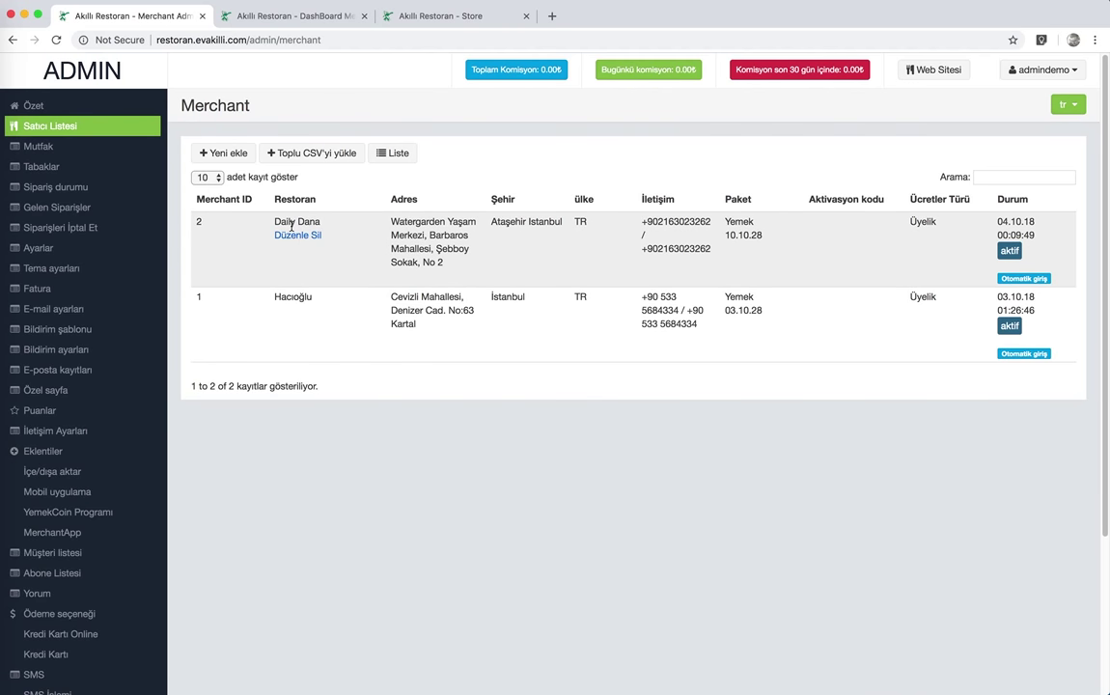
mouse_move(301, 324)
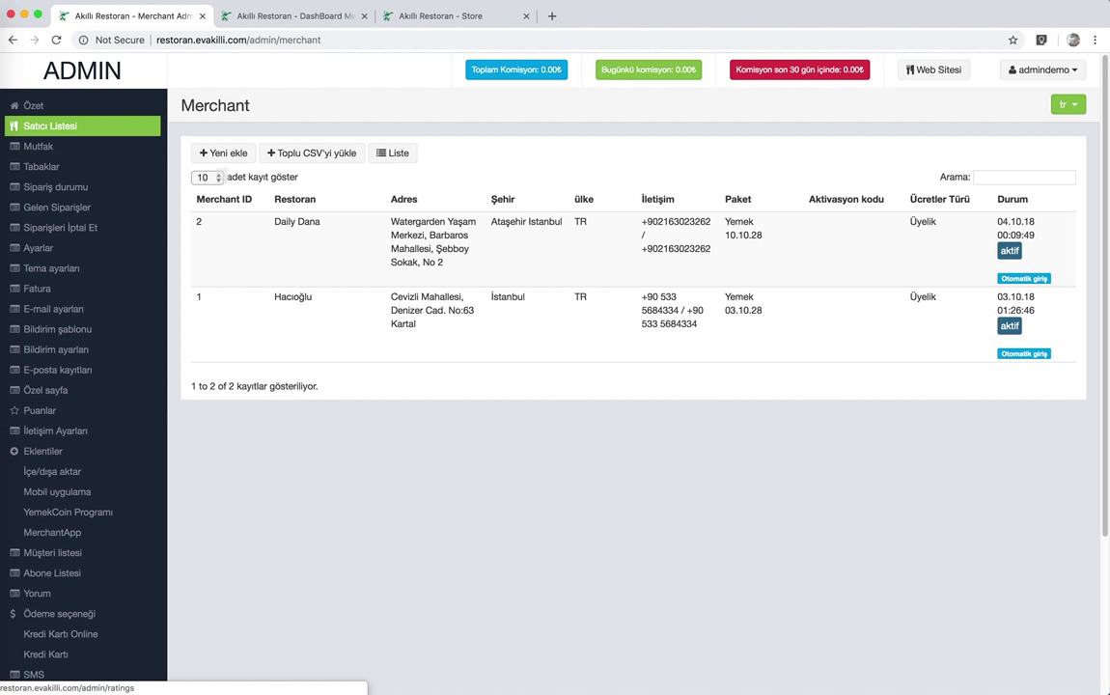
click(310, 17)
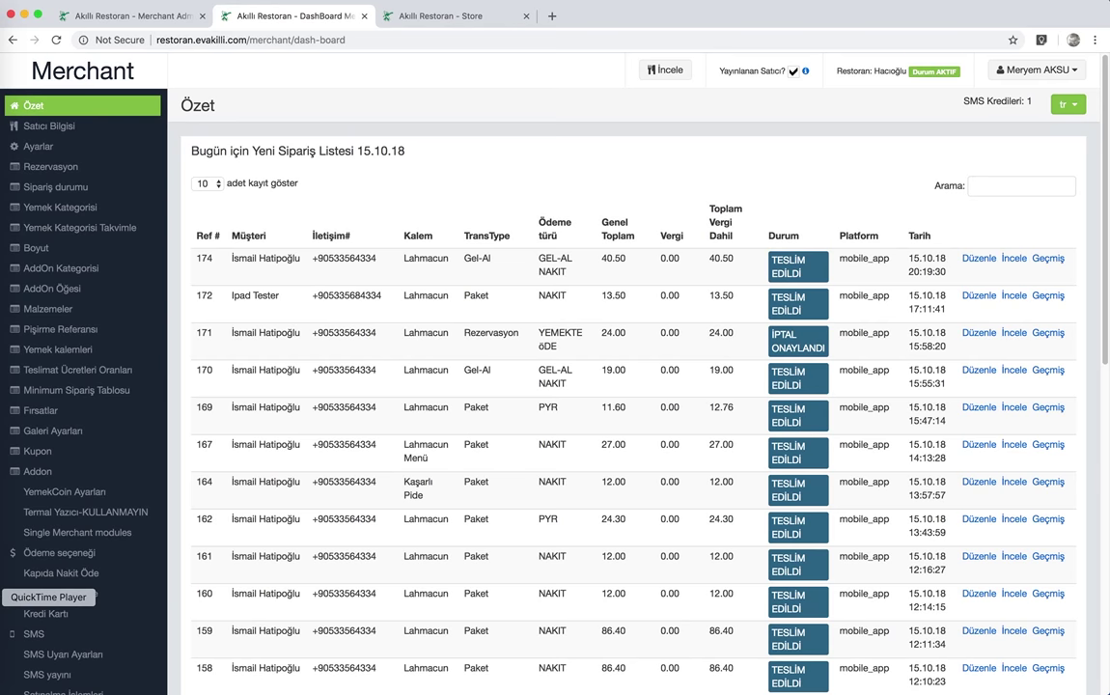
Step: Switch to the mirrored iPad app and fill the Daily Dana cart with two large Etçil, Az pişmiş, for Paket delivery
click(3, 597)
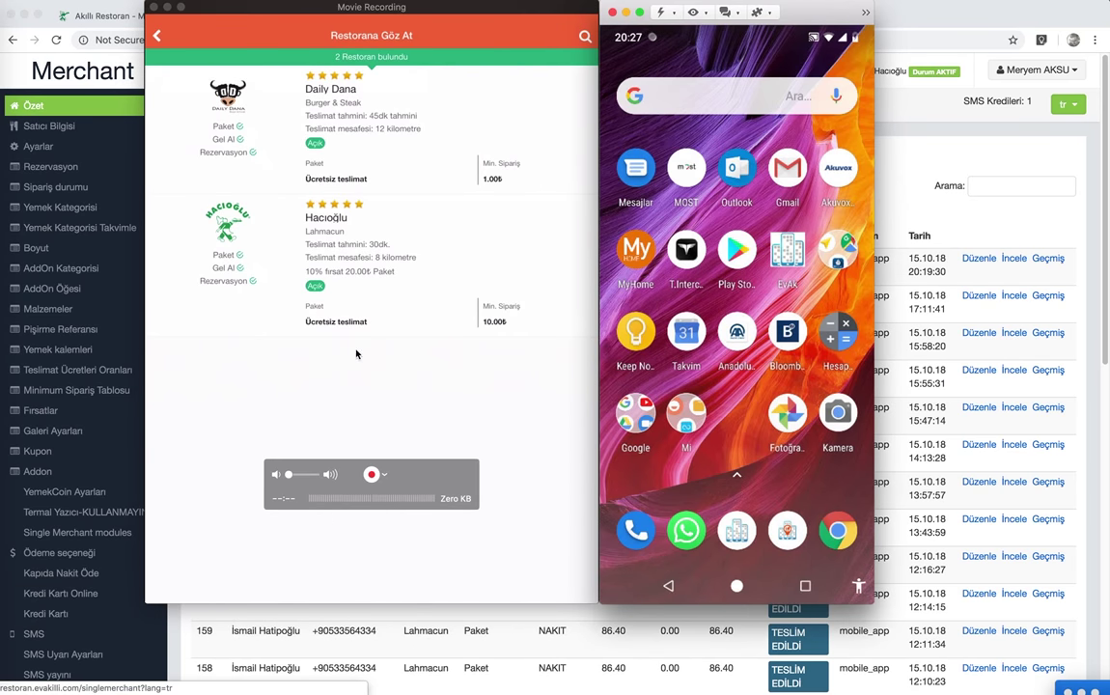
click(408, 131)
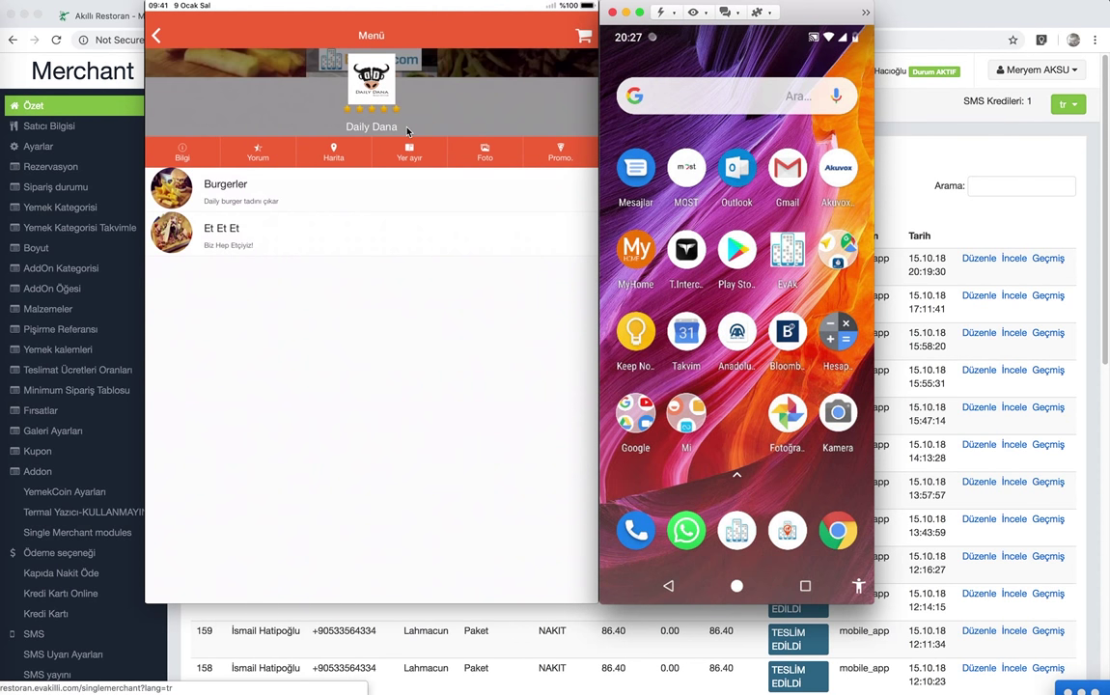
click(408, 131)
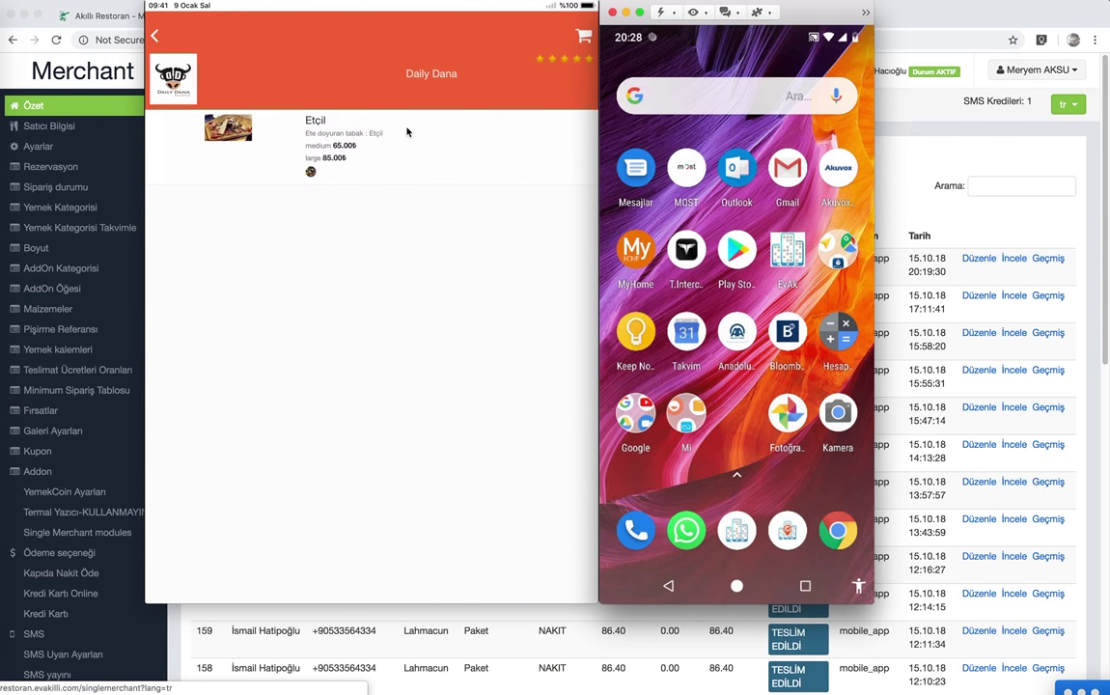
click(407, 131)
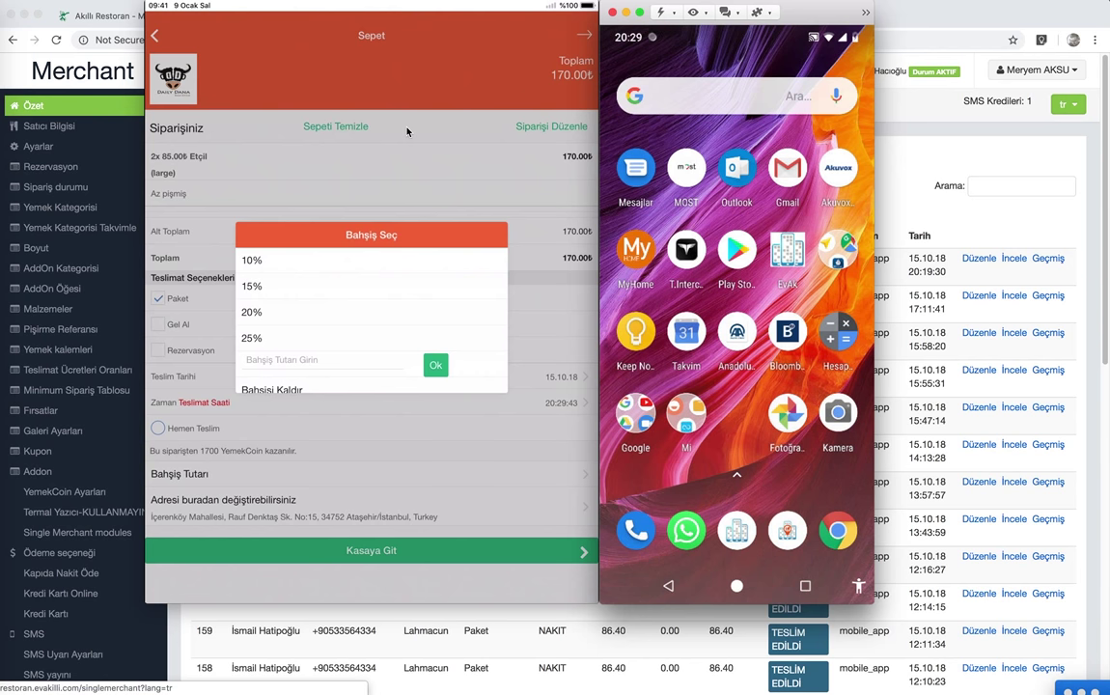
Step: Check out with a different delivery address in Ataşehir and place the order with NAKIT as the payment method
click(407, 131)
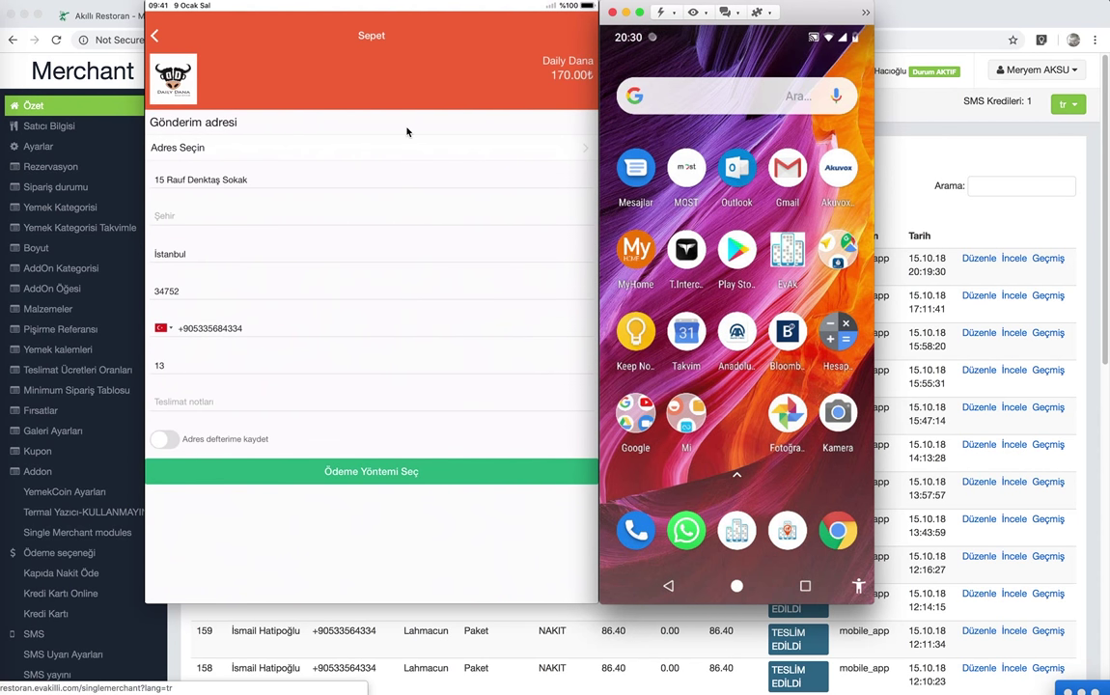
click(406, 132)
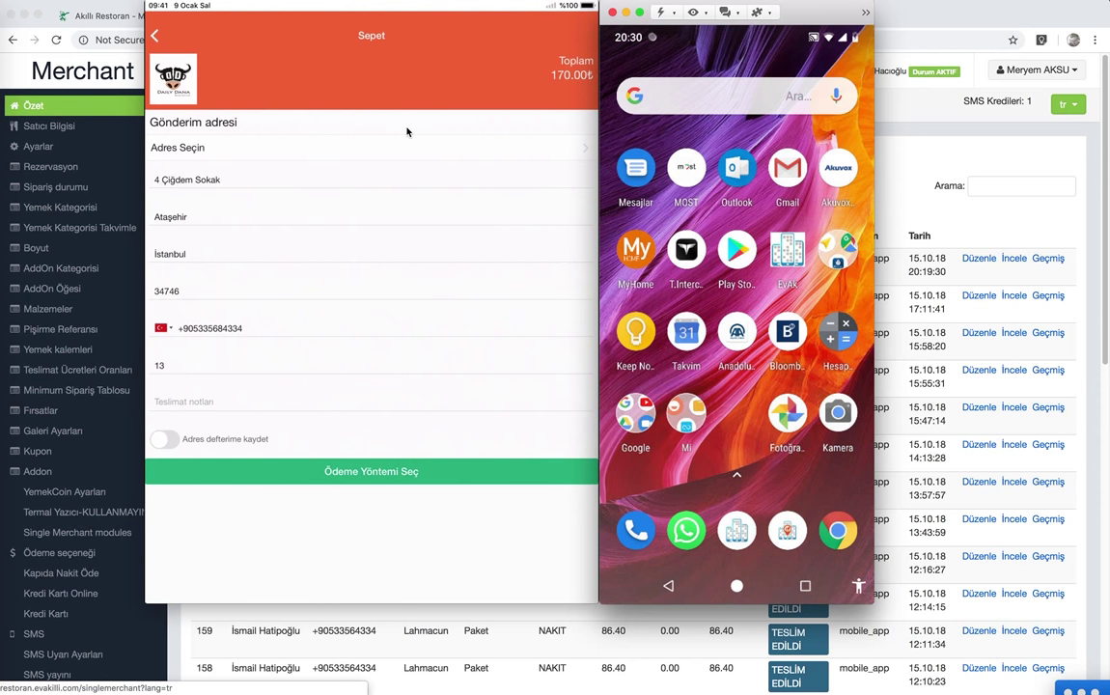
mouse_move(248, 546)
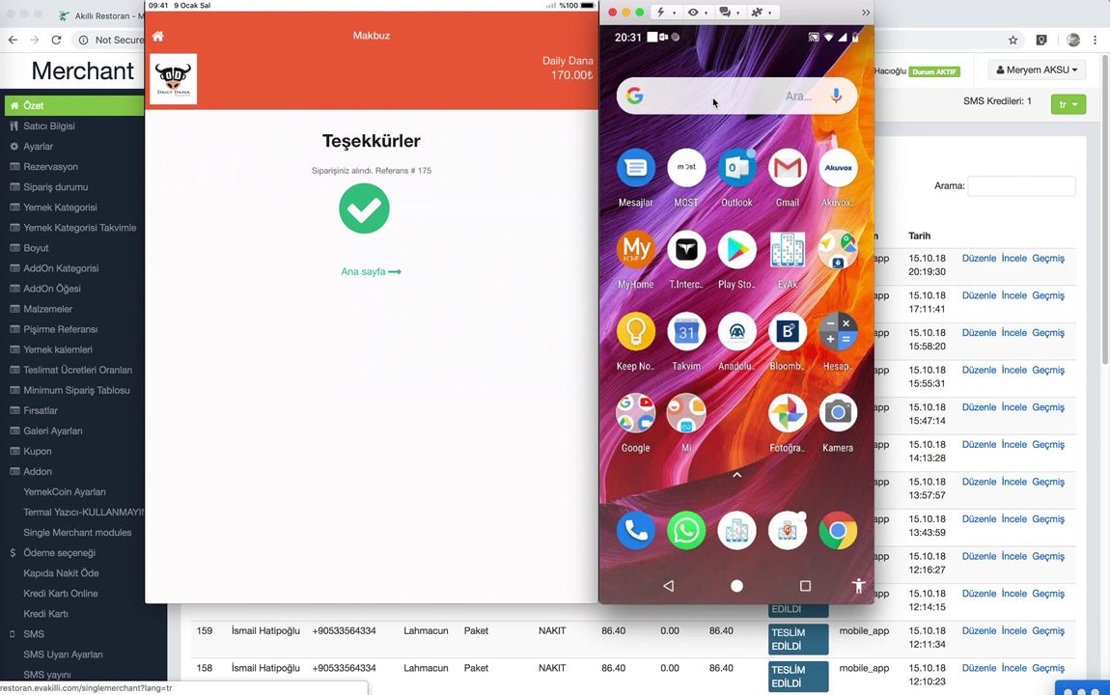
Step: Check Yeni Siparişler in the phone's merchant app and switch to the Daily Dana merchant dashboard in Safari
scroll(715, 103, up, 3)
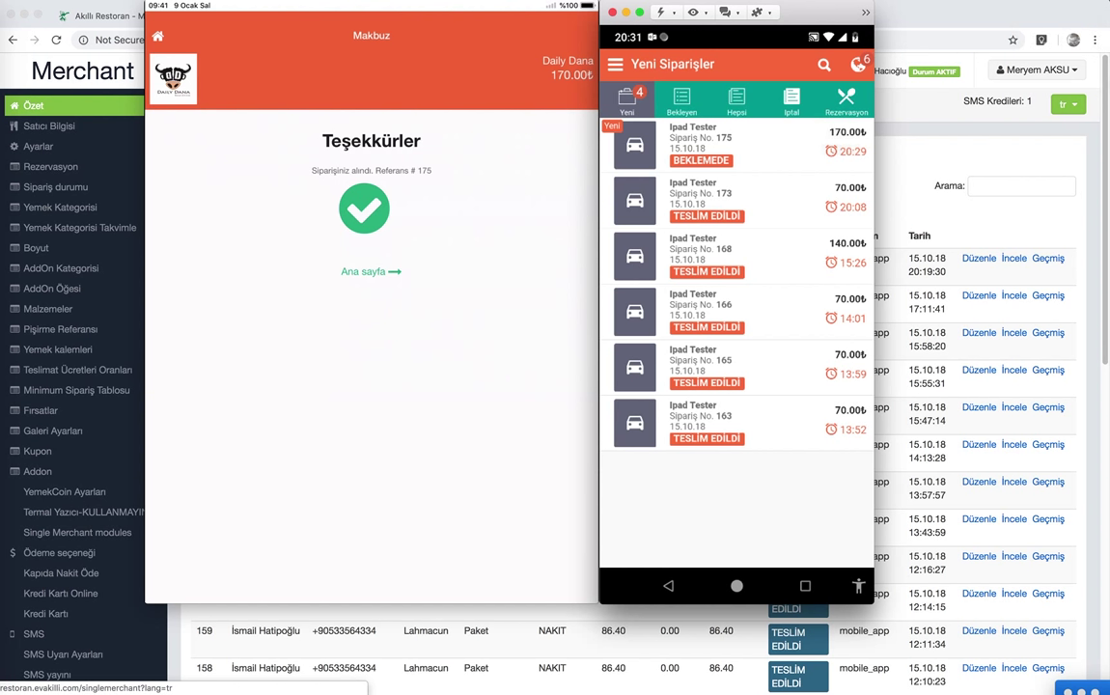
click(1004, 159)
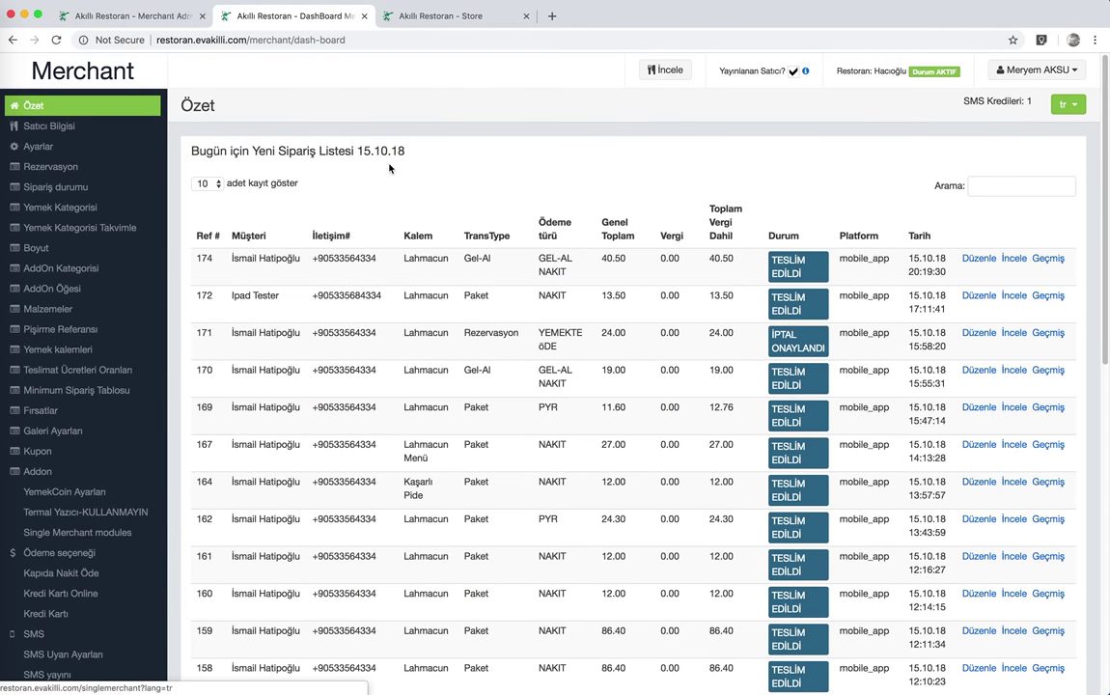
click(3, 44)
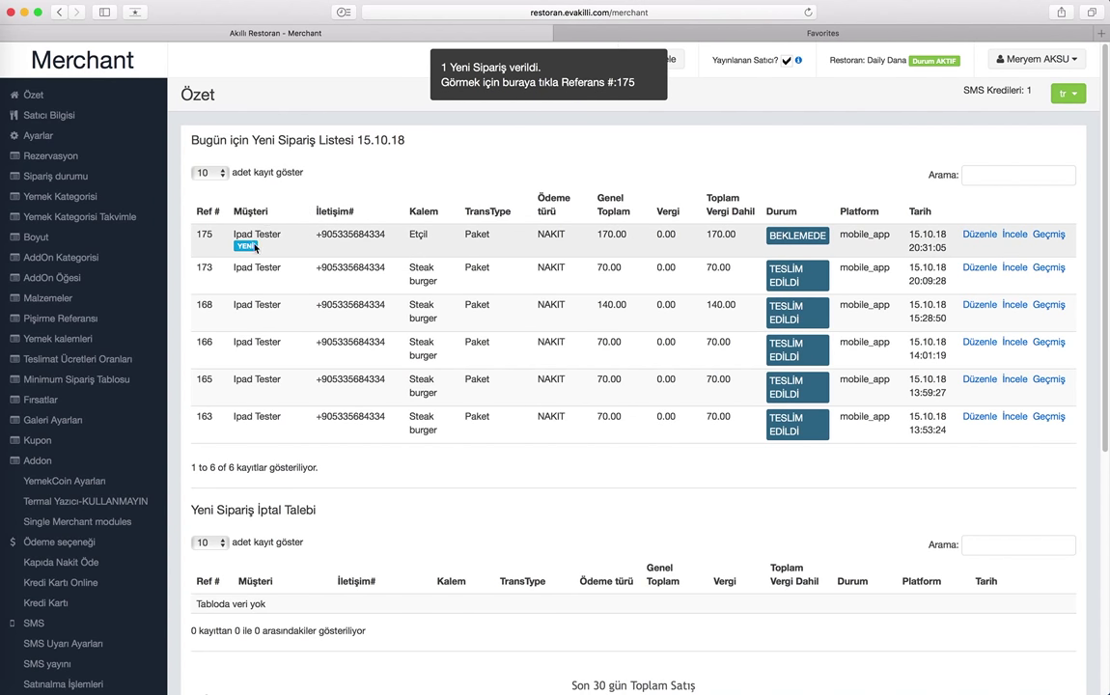
Step: Examine the new Etçil order's details and print option from its notification on the Daily Dana dashboard
triple_click(736, 238)
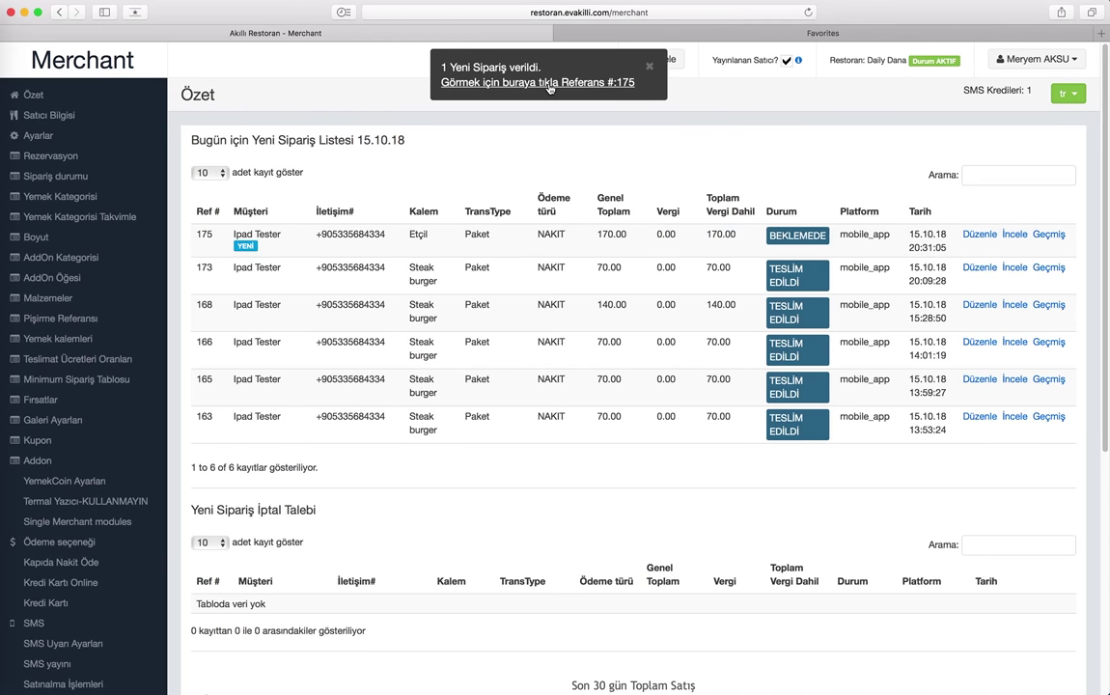
click(547, 84)
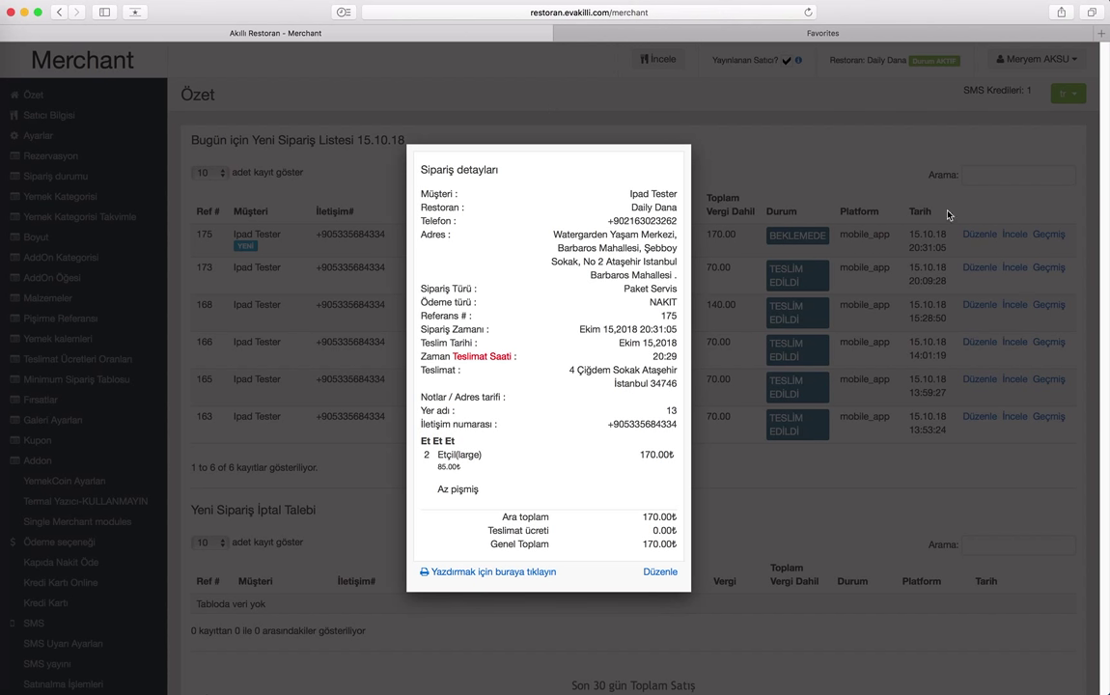
click(508, 575)
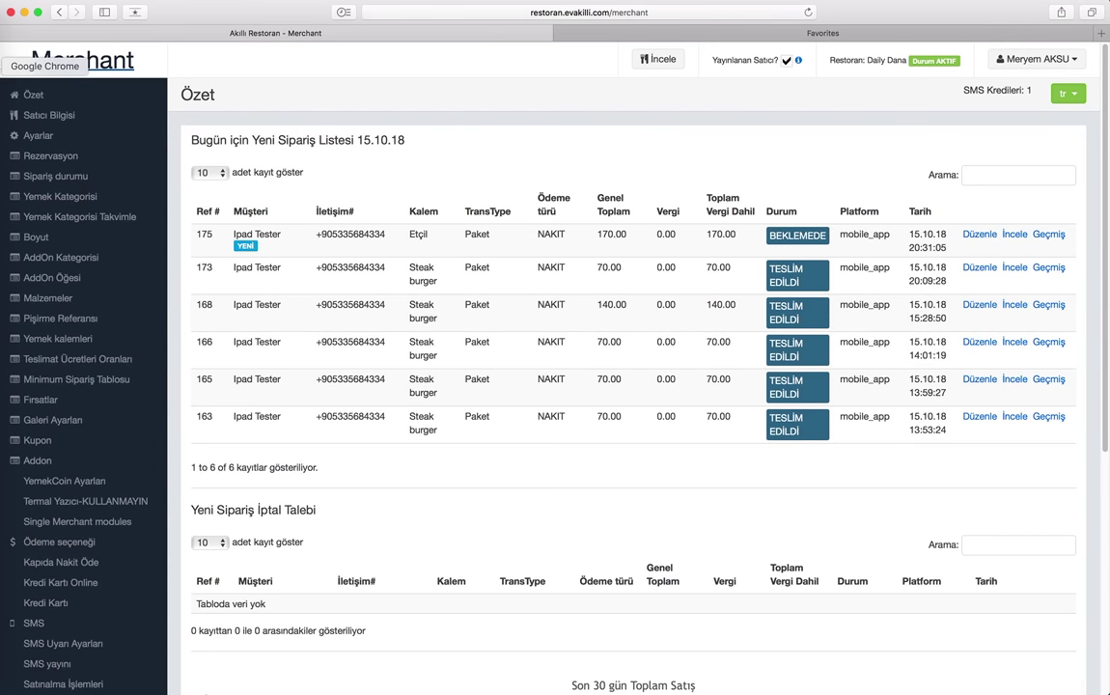
Step: Switch back to Chrome and open the admin panel's Özet dashboard
key(super+Tab)
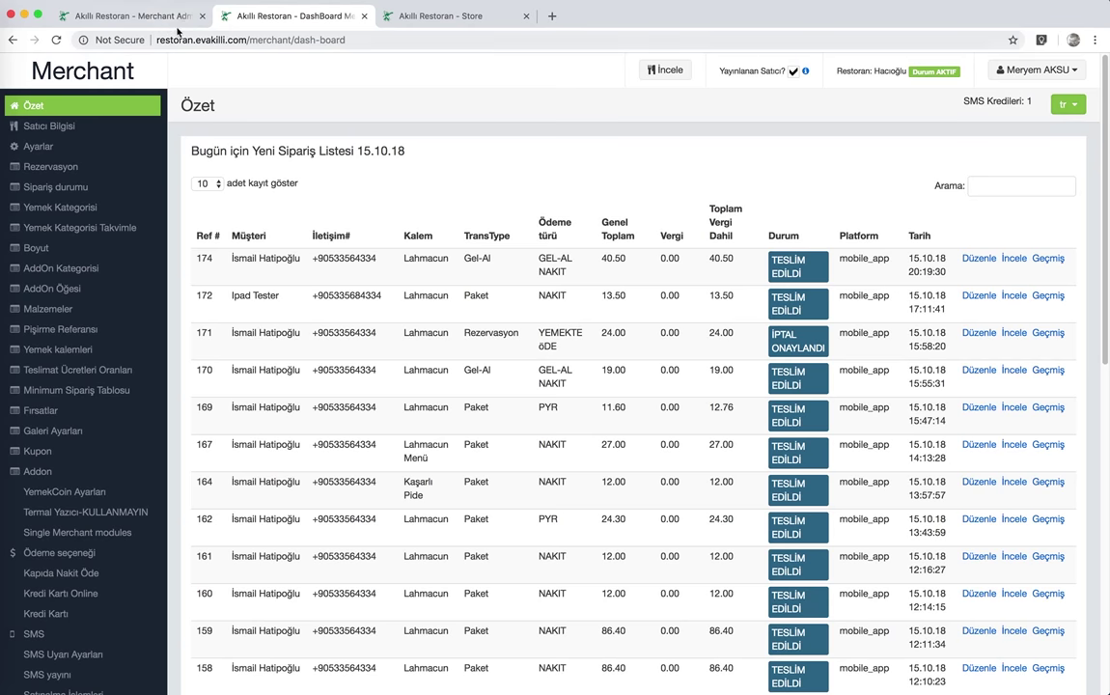
key(super+1)
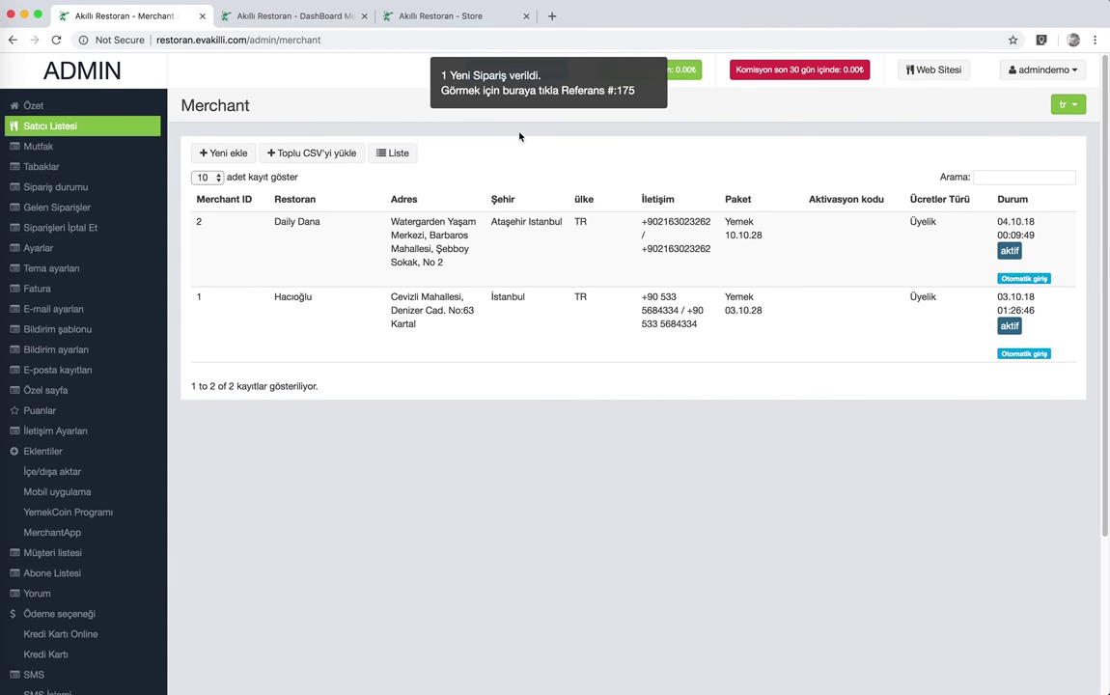
click(86, 105)
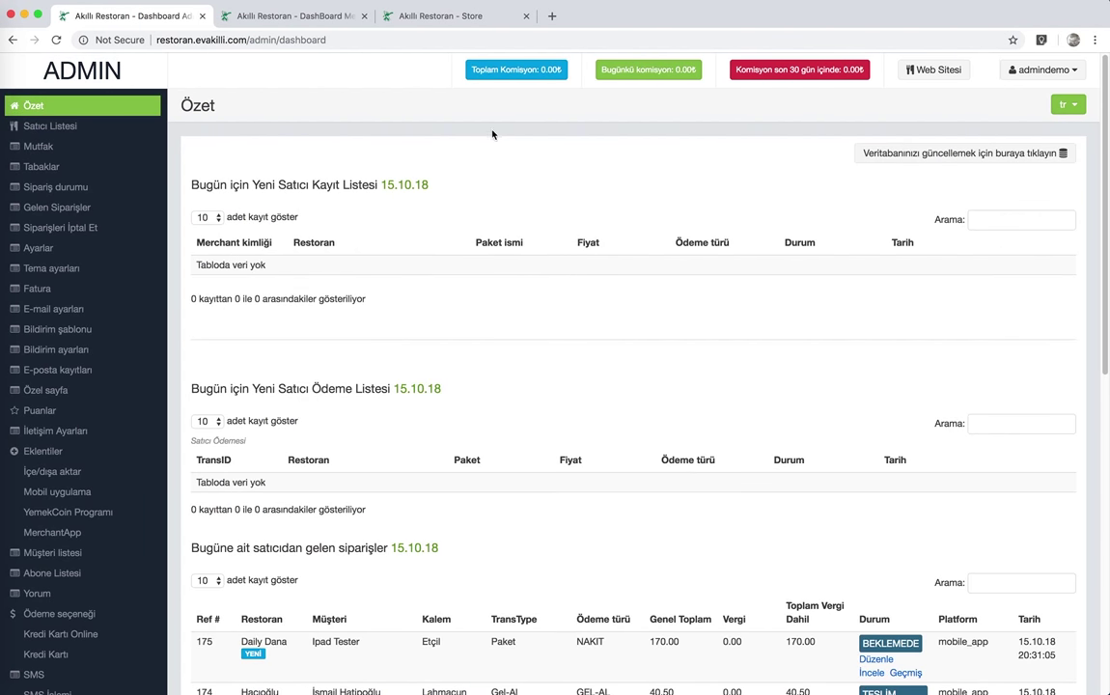
Step: Examine the new Daily Dana order's details from its notification and its entry in the admin's list of today's seller orders
scroll(672, 383, down, 5)
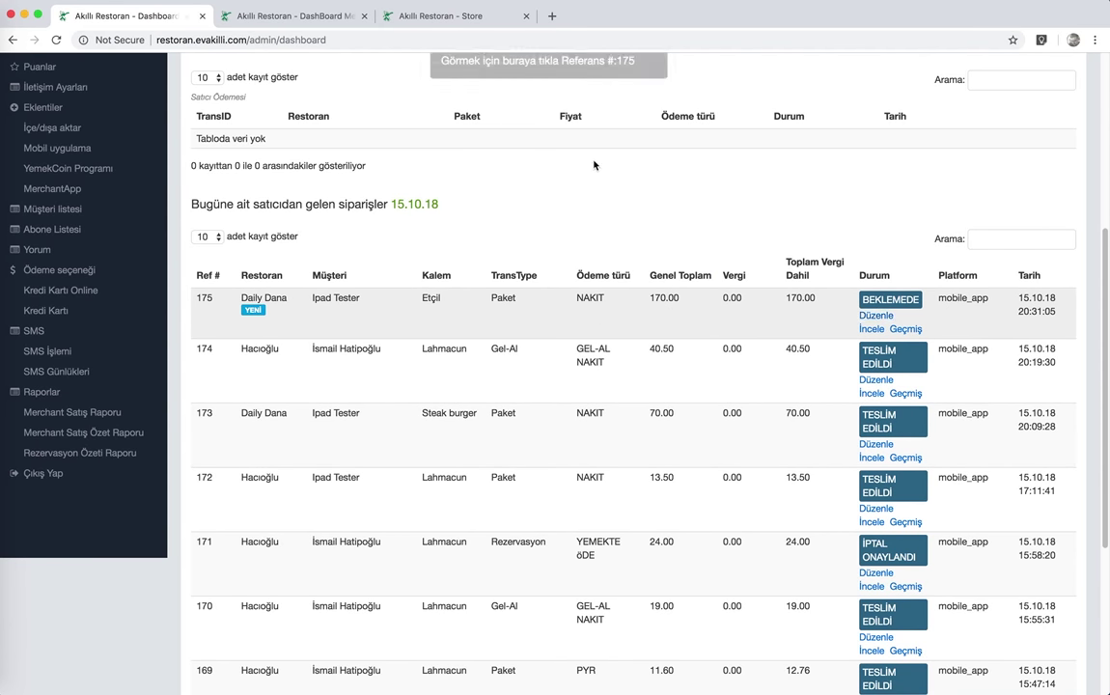
scroll(596, 150, up, 1)
click(532, 93)
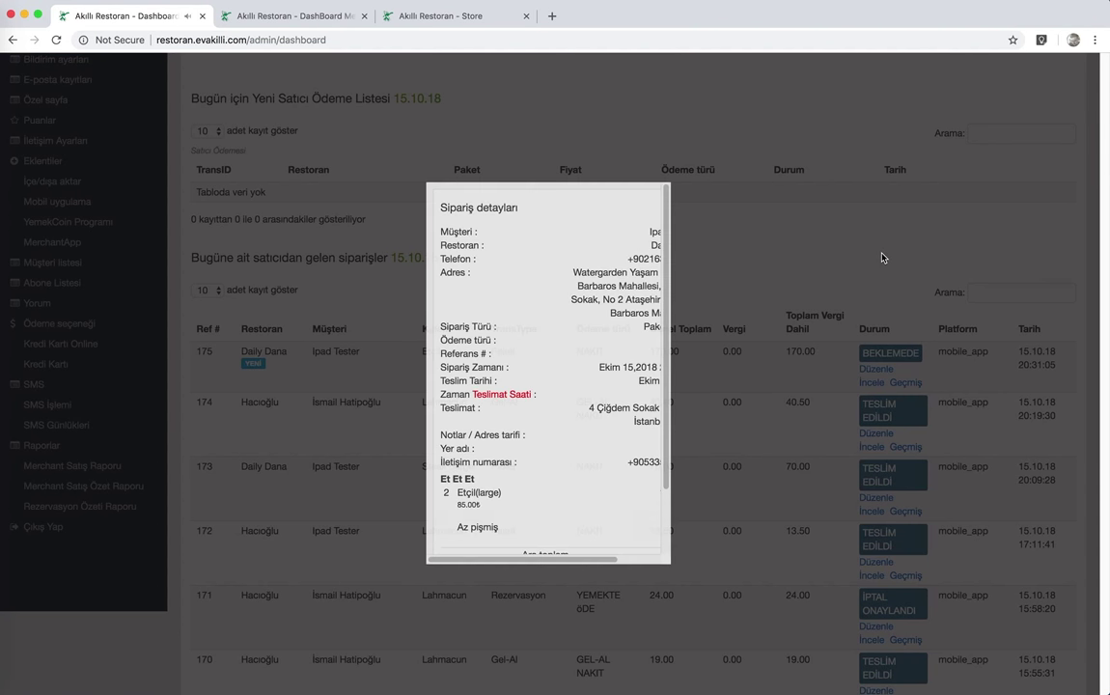
click(820, 259)
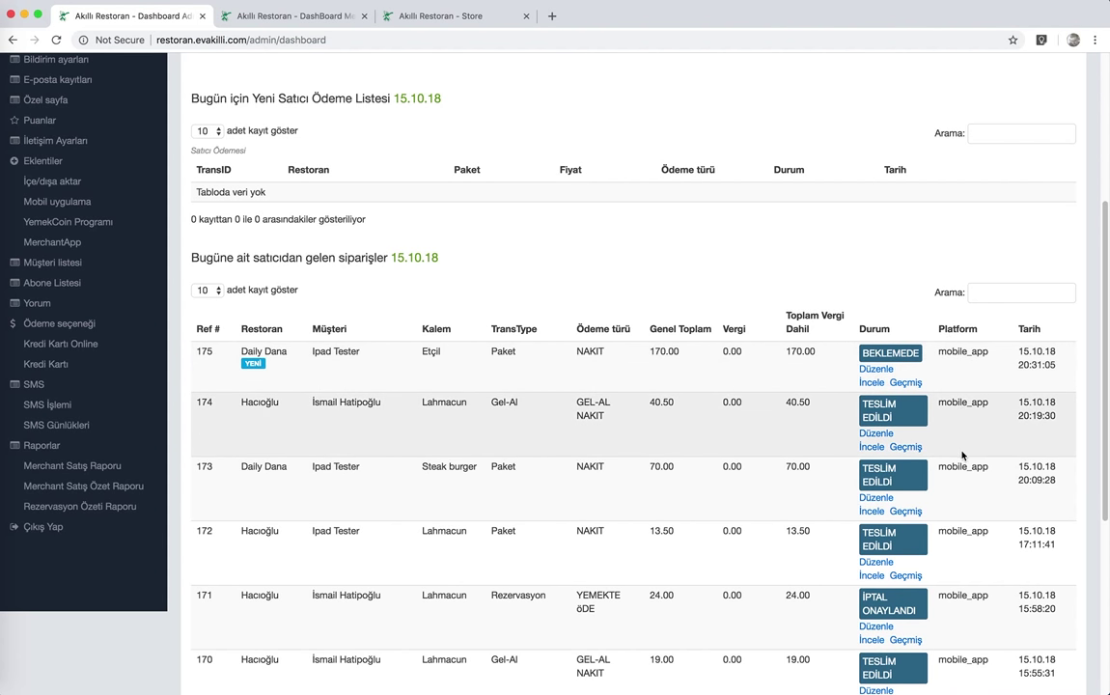
scroll(968, 579, down, 6)
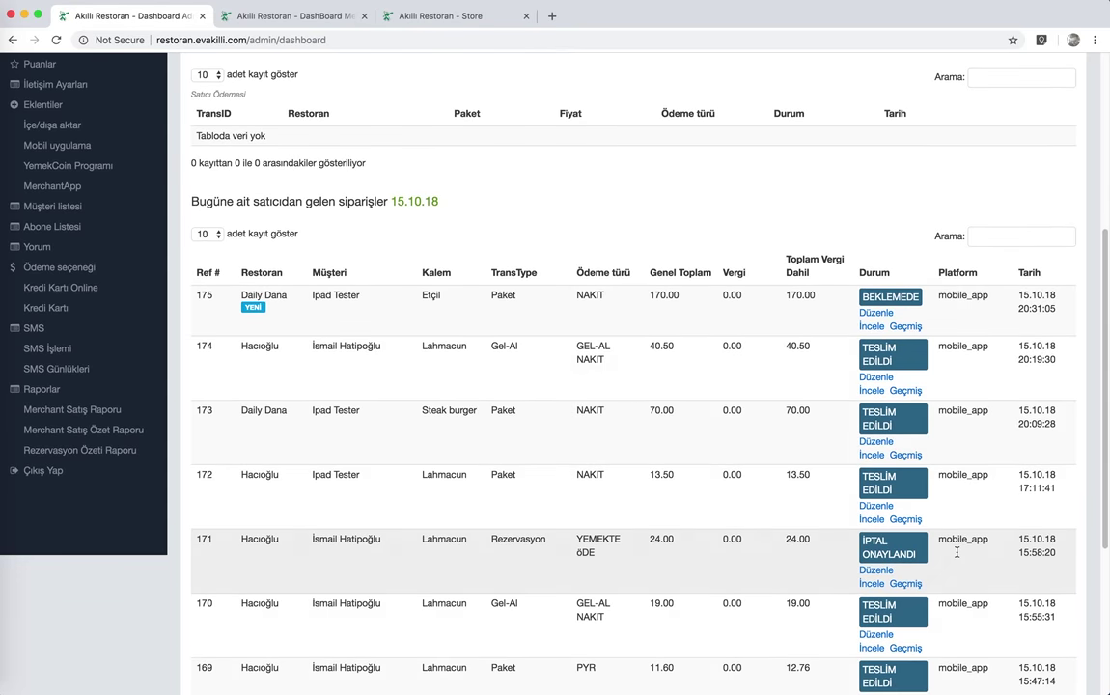
scroll(956, 522, up, 8)
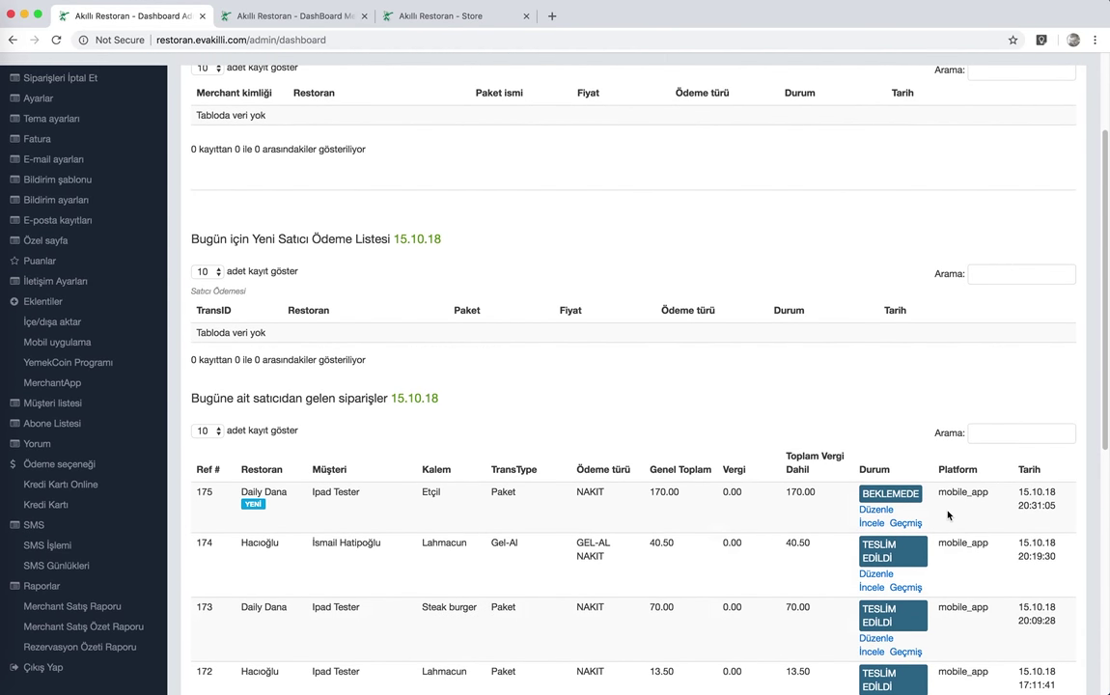
scroll(946, 512, up, 3)
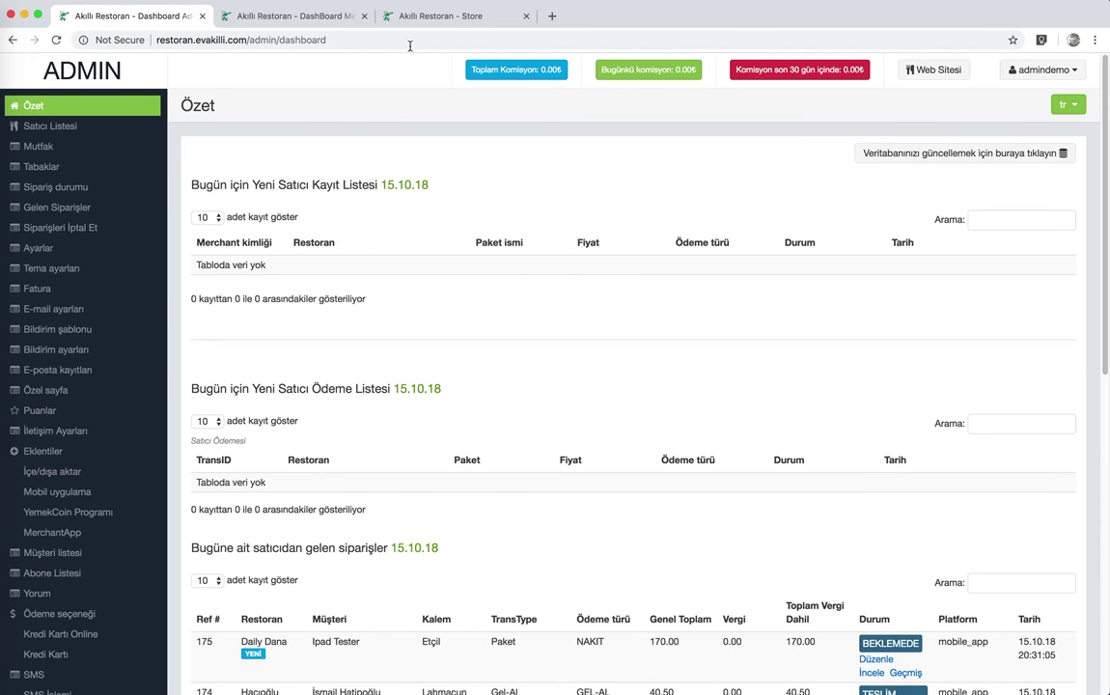
Step: Open the restaurant store website and look at its search by location and by restaurant name
key(super+3)
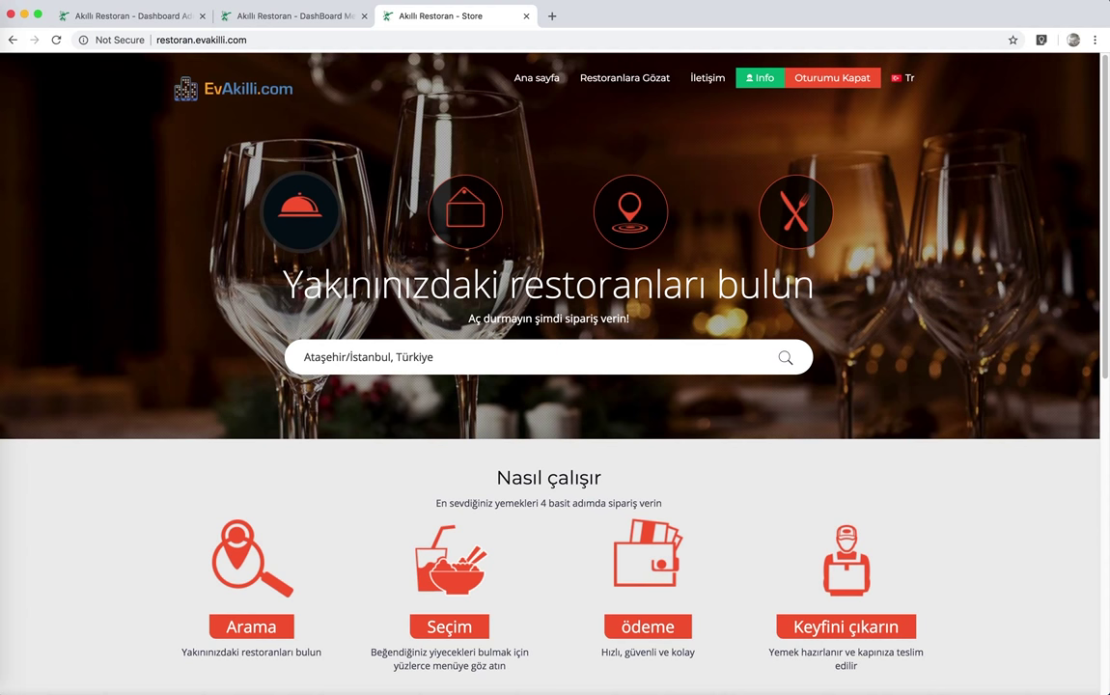
click(381, 357)
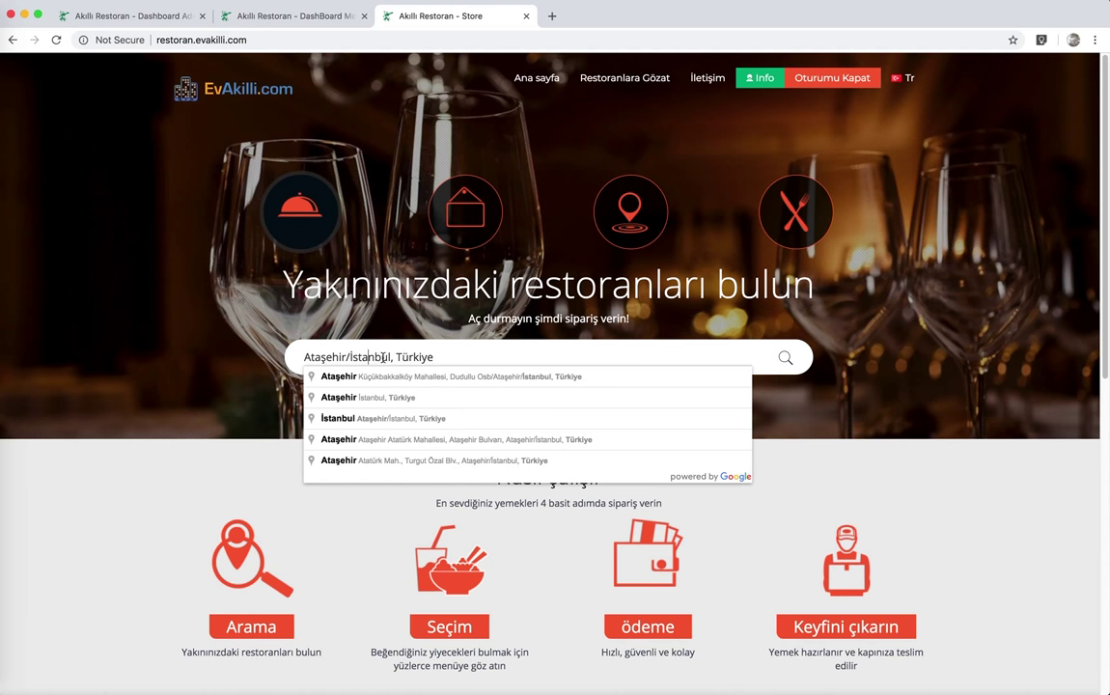
click(453, 240)
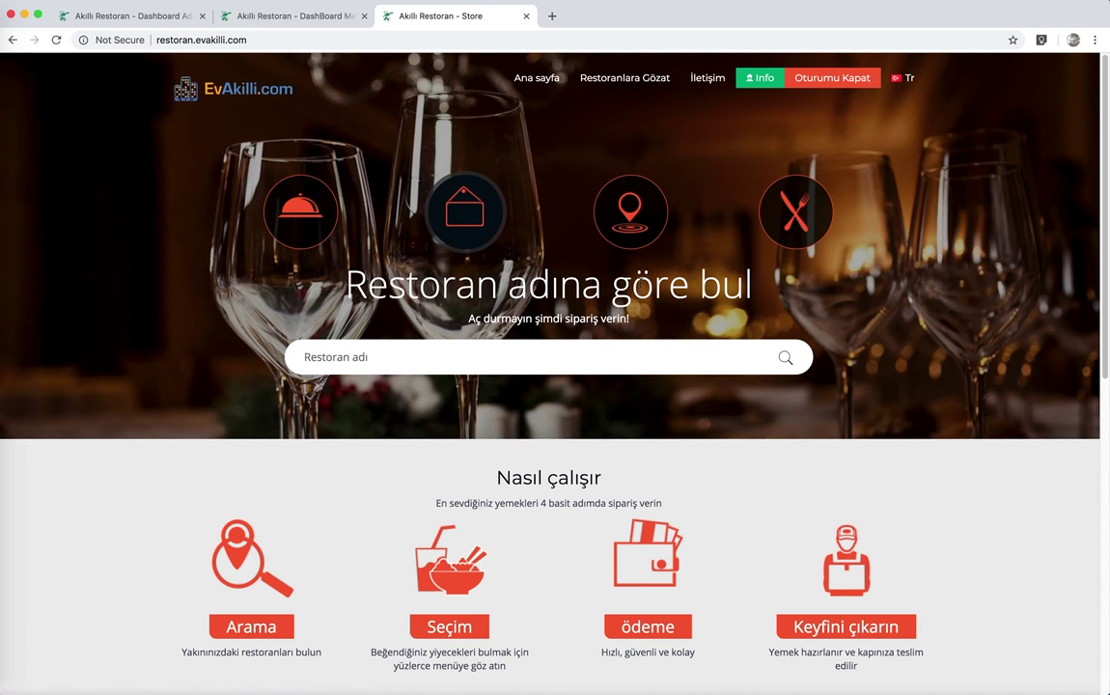
click(301, 213)
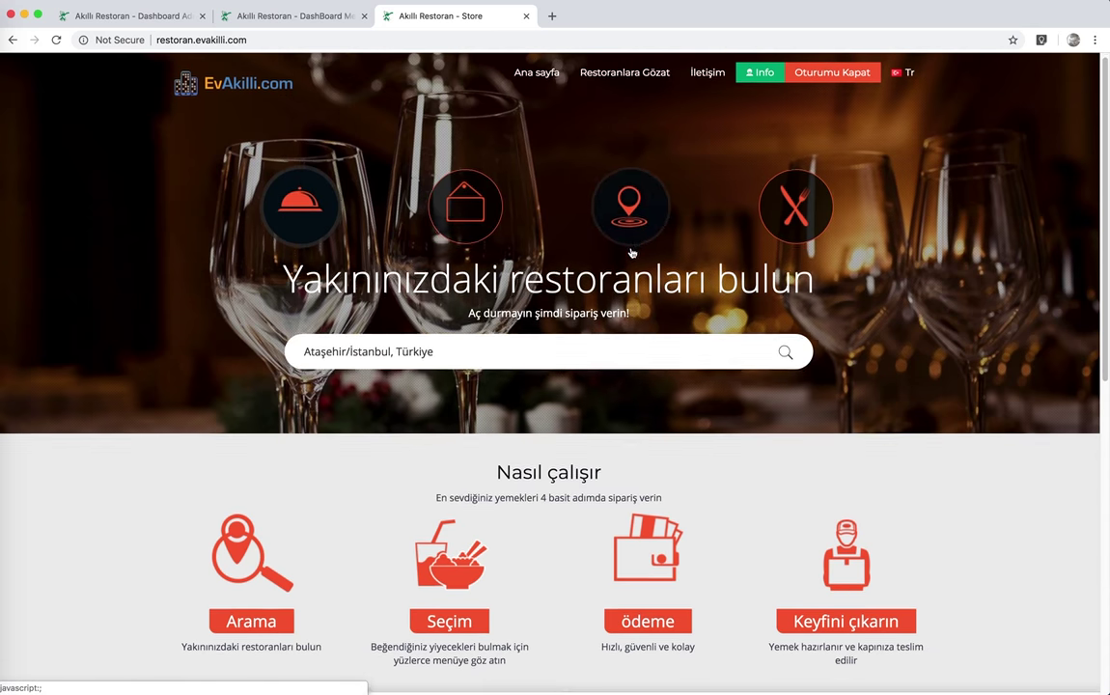
Step: Look through the store homepage's how-it-works, featured restaurants, cuisine and newsletter sections, and dismiss the Pinterest notification
scroll(618, 289, down, 5)
scroll(584, 338, down, 4)
scroll(589, 328, up, 3)
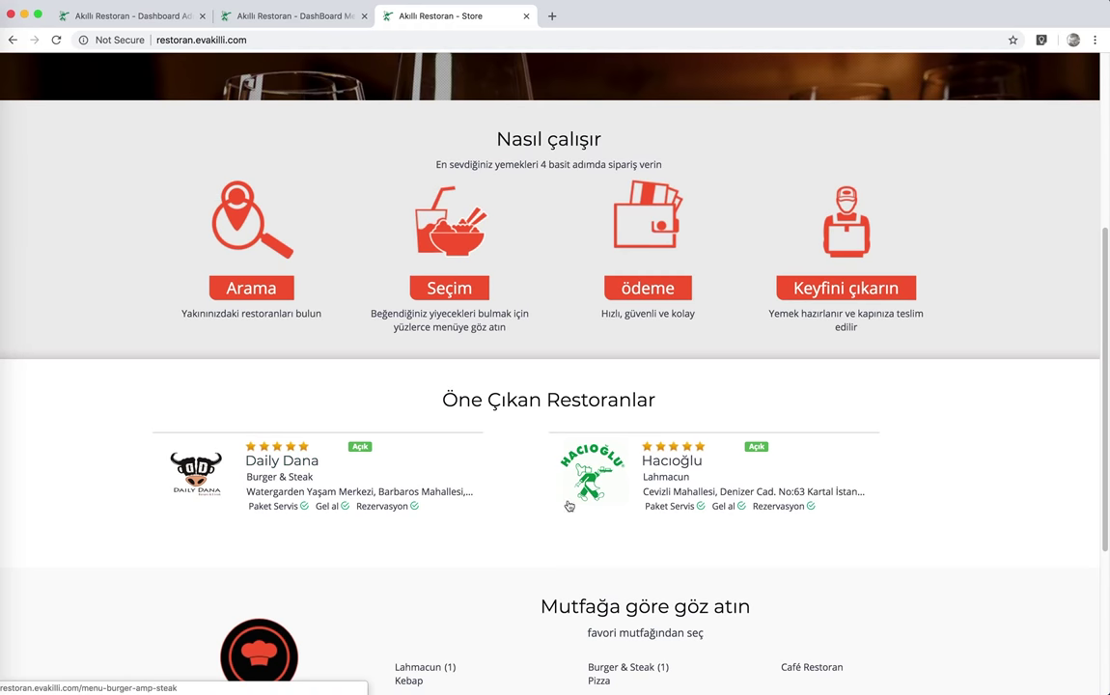
scroll(484, 382, down, 1)
scroll(463, 411, down, 4)
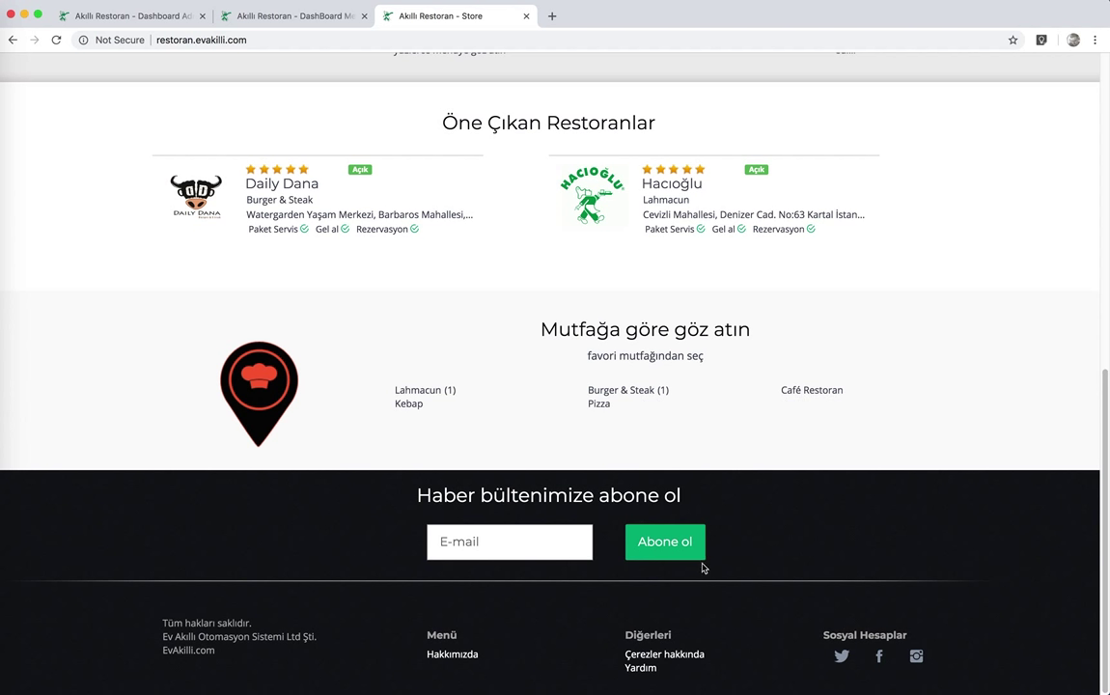
scroll(624, 409, up, 5)
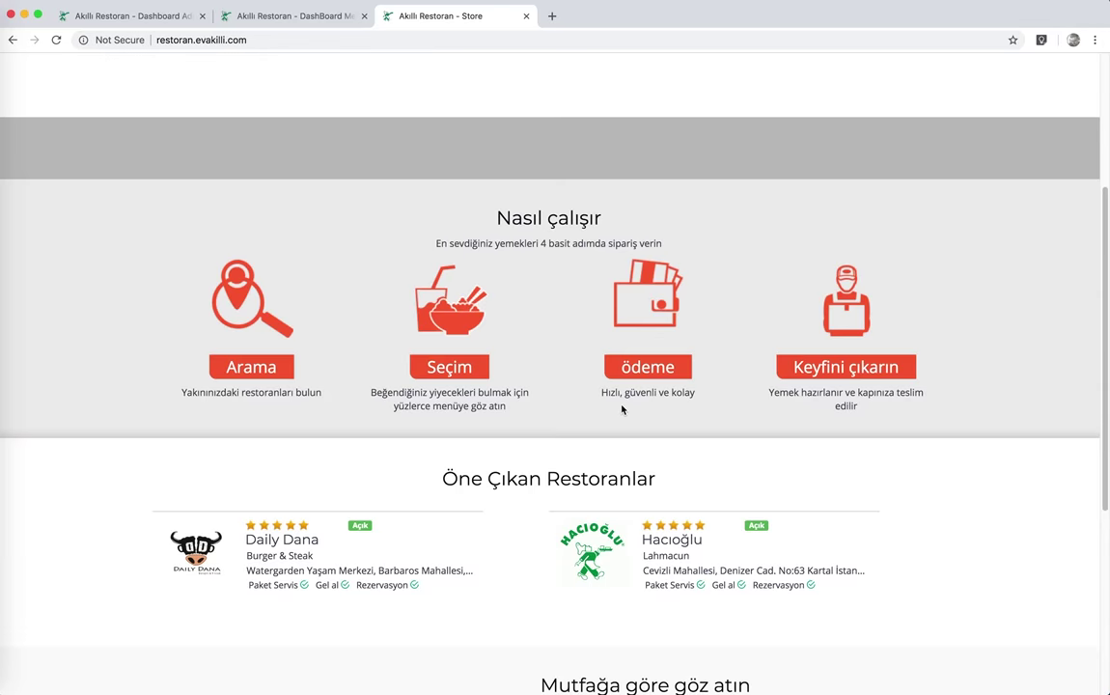
scroll(623, 409, up, 3)
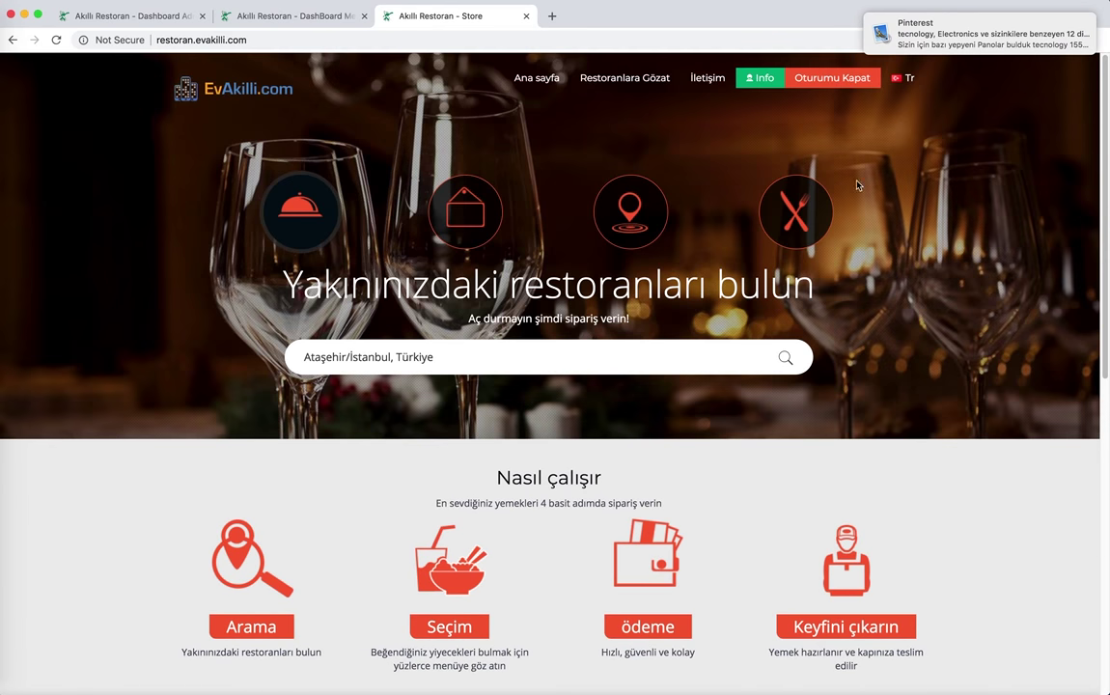
click(1068, 25)
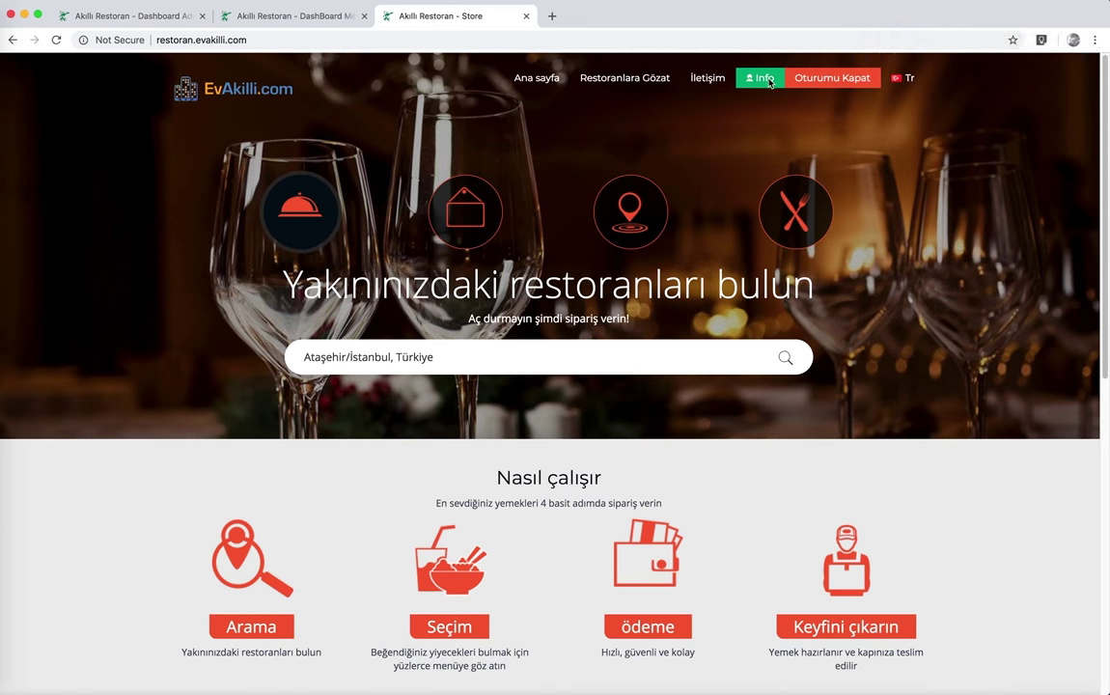
Step: Browse the store's restaurant list and open the menu page of Hacıoğlu
click(537, 78)
click(618, 79)
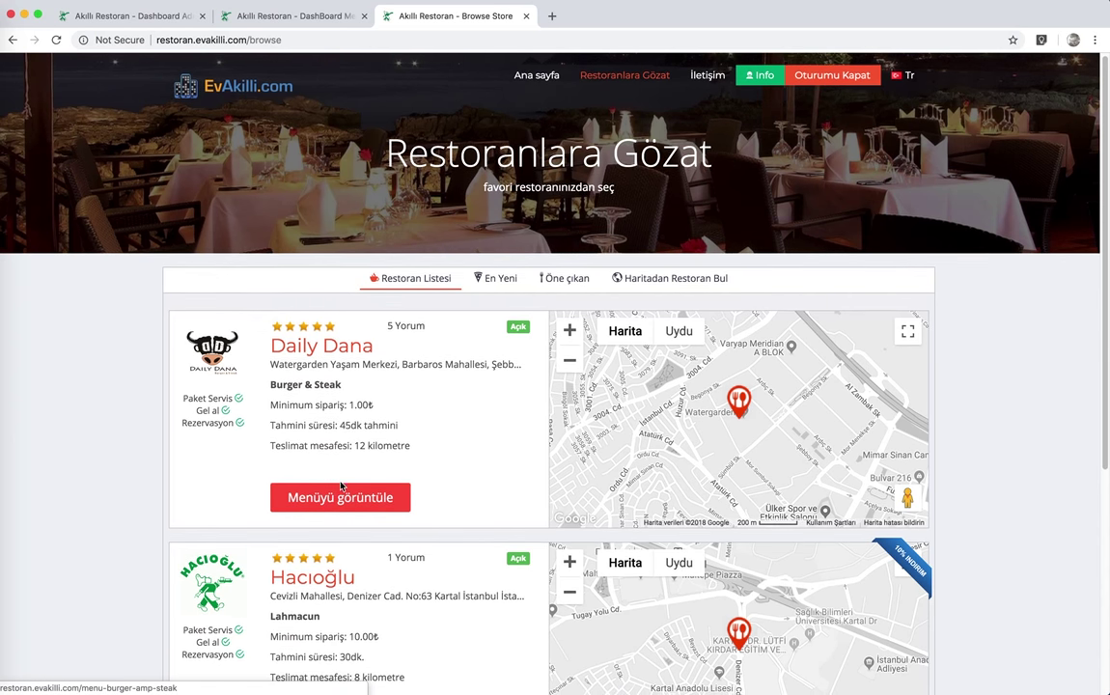
scroll(322, 541, down, 2)
scroll(322, 597, down, 4)
click(365, 409)
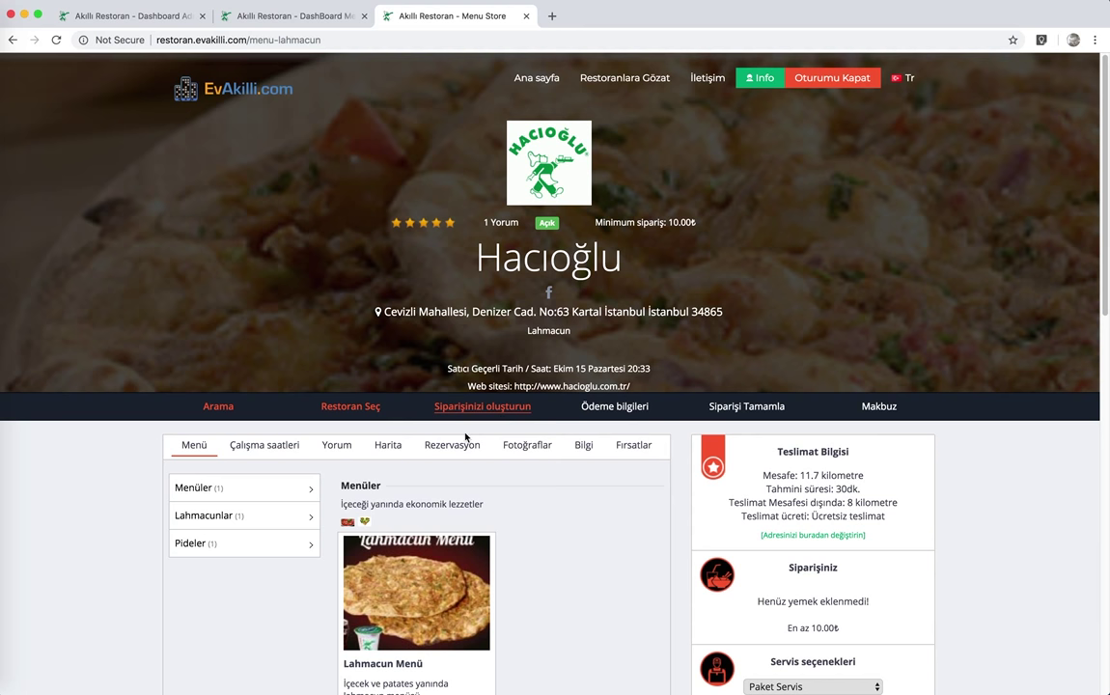
Step: Examine Hacıoğlu's menu items along with the order summary and service options
scroll(519, 351, down, 1)
scroll(521, 345, down, 1)
scroll(535, 336, down, 5)
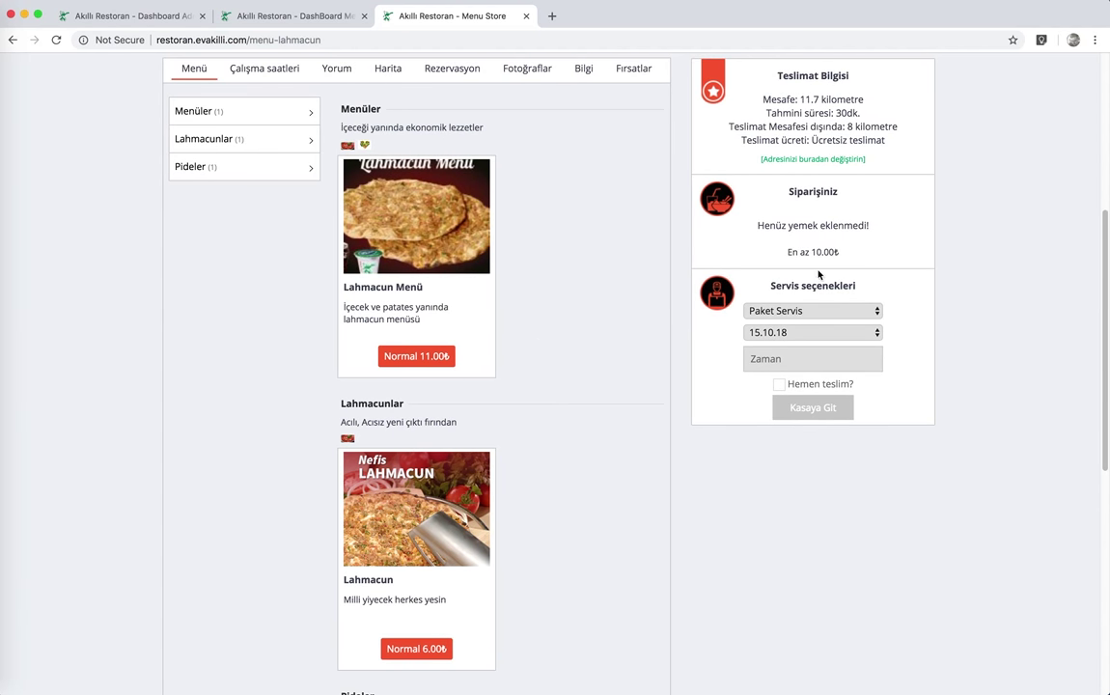
scroll(819, 275, up, 6)
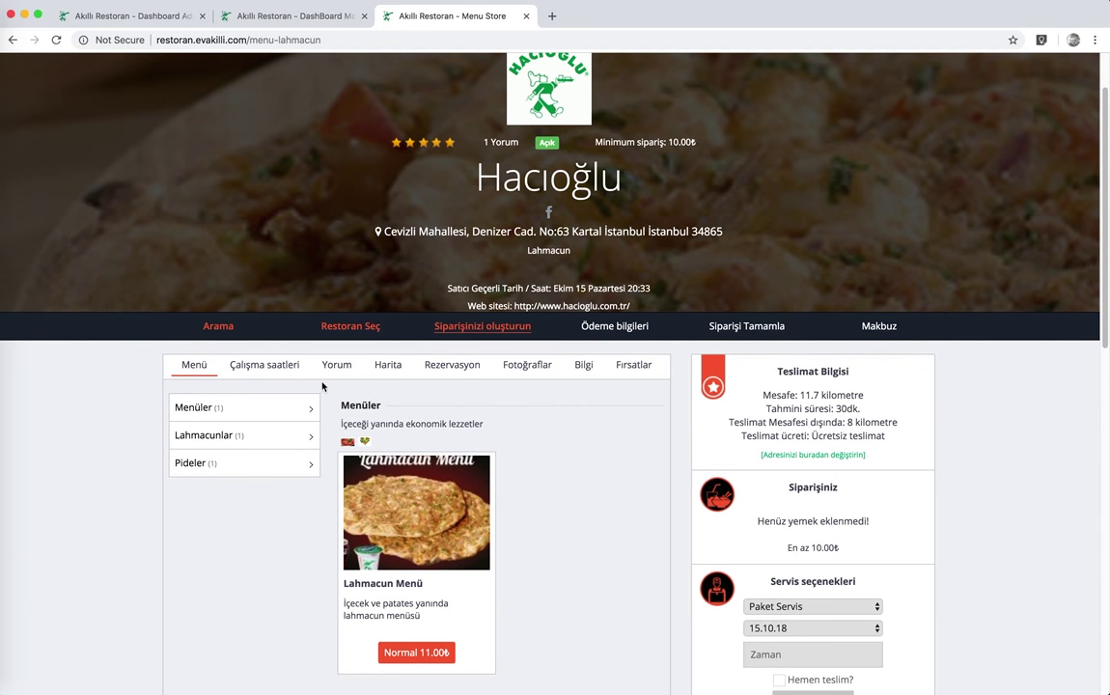
Step: Look through Hacıoğlu's working hours, reviews, map, photos and restaurant information
click(274, 364)
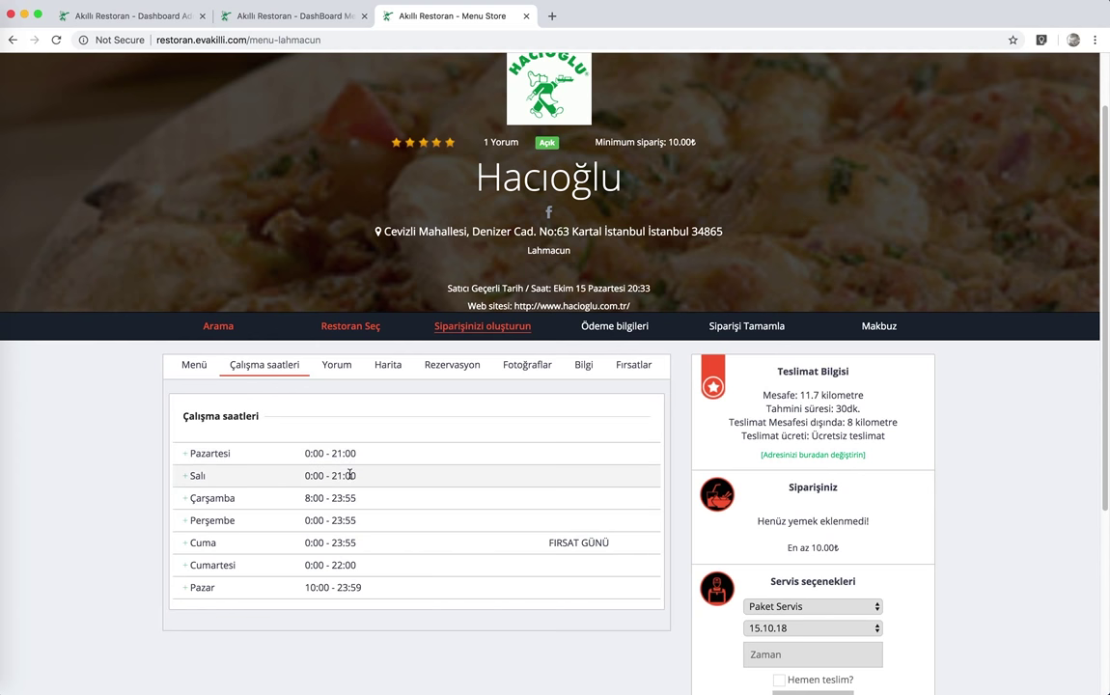
click(352, 365)
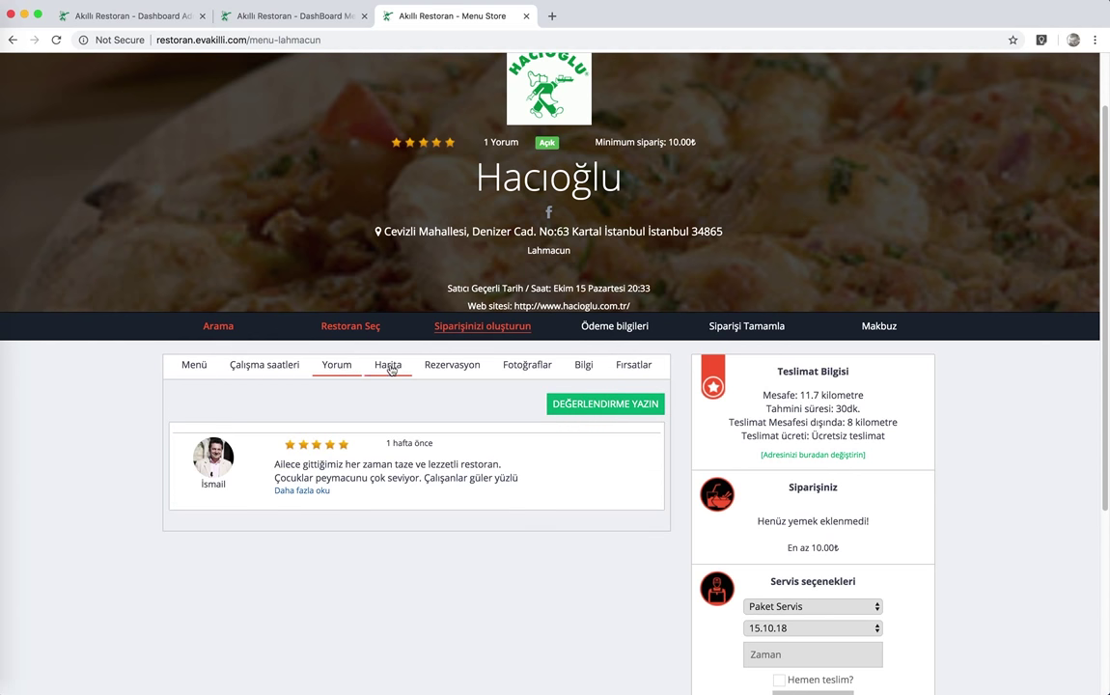
click(390, 367)
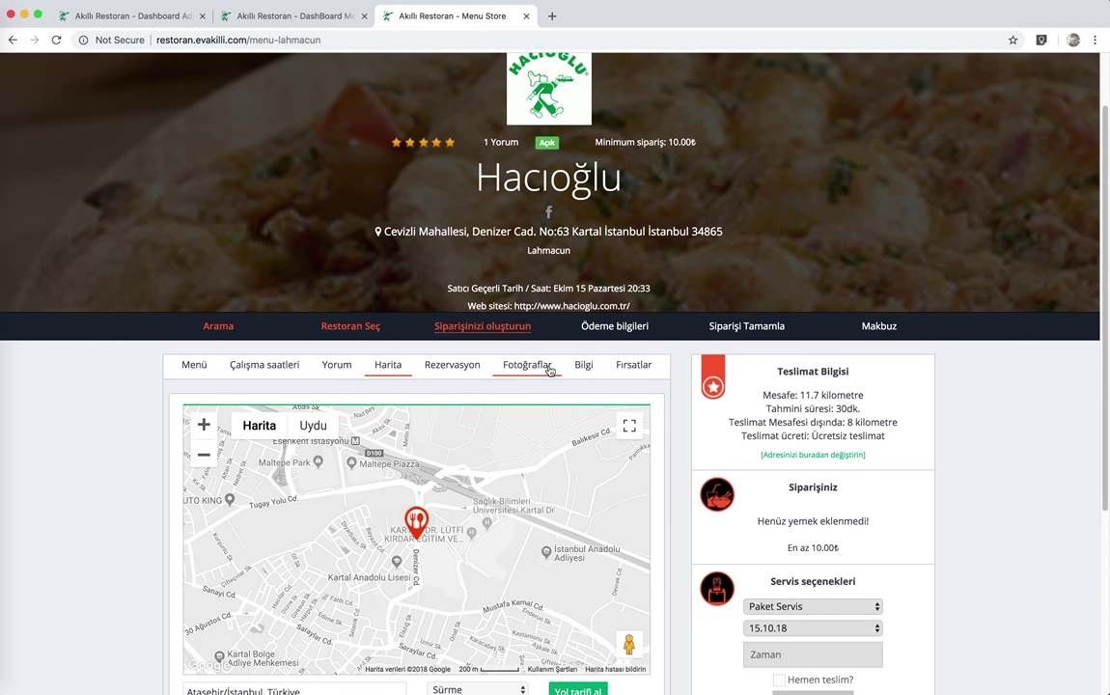
click(547, 369)
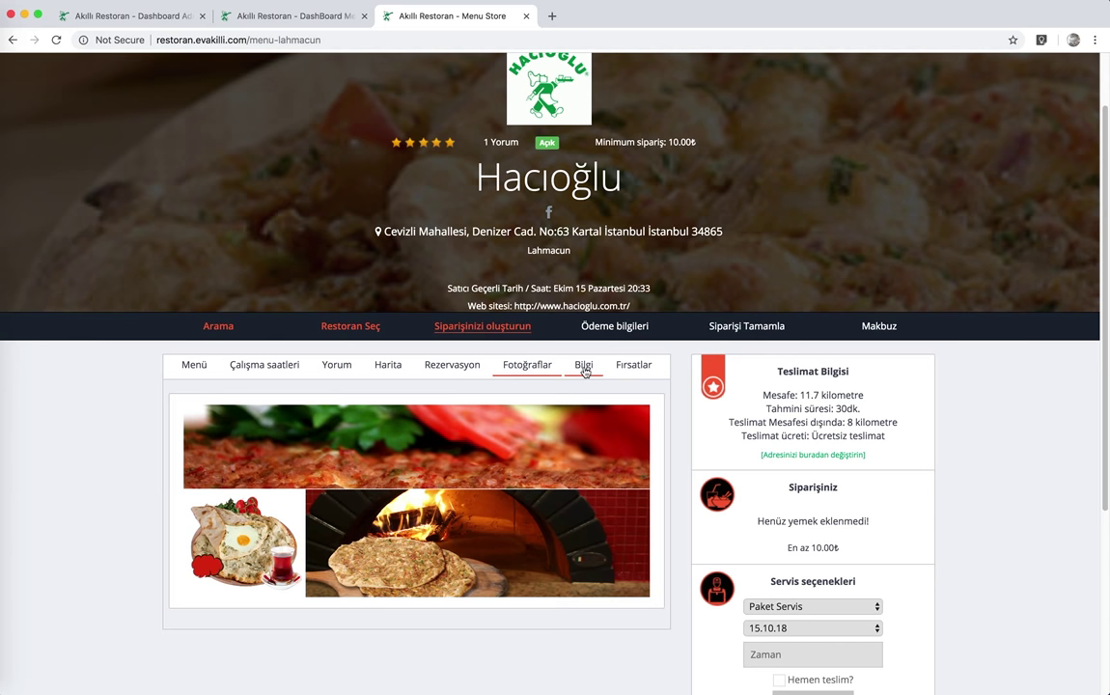
click(584, 371)
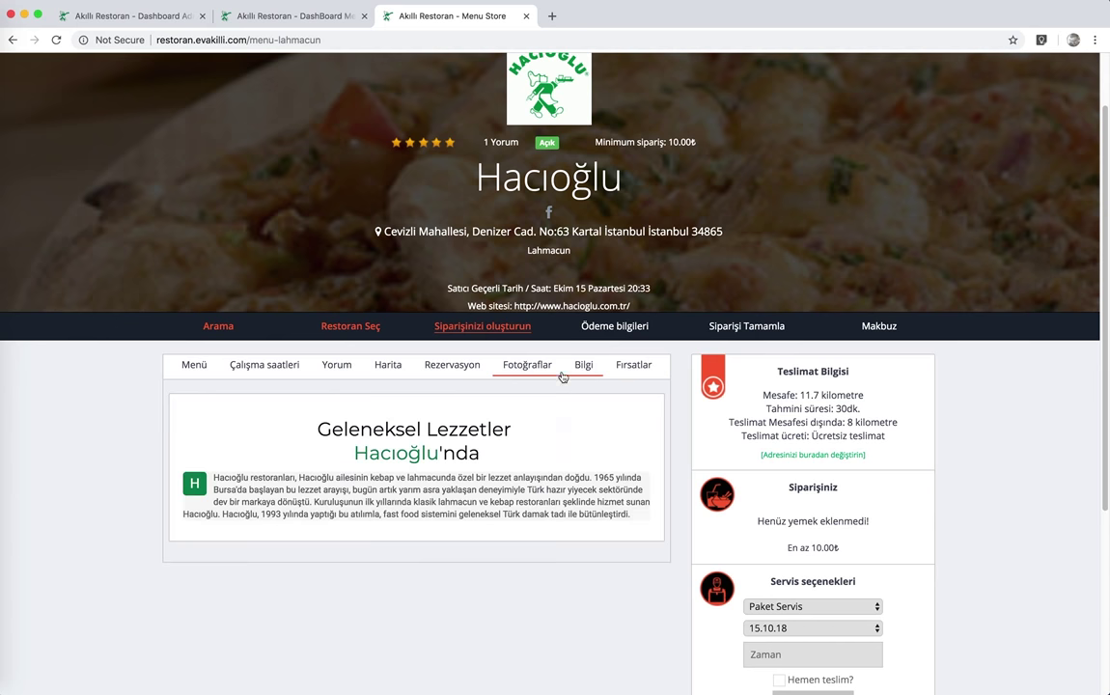
Step: Examine Hacıoğlu's Fırsatlar section, including the package offer and the promotional coupon
click(637, 377)
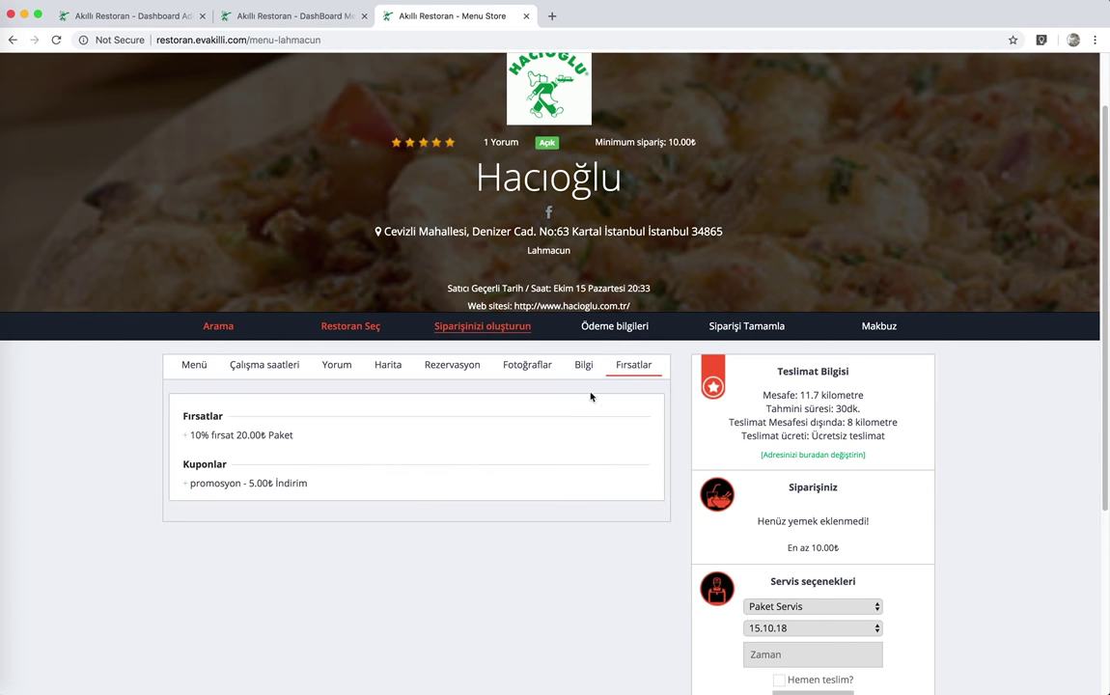
triple_click(263, 439)
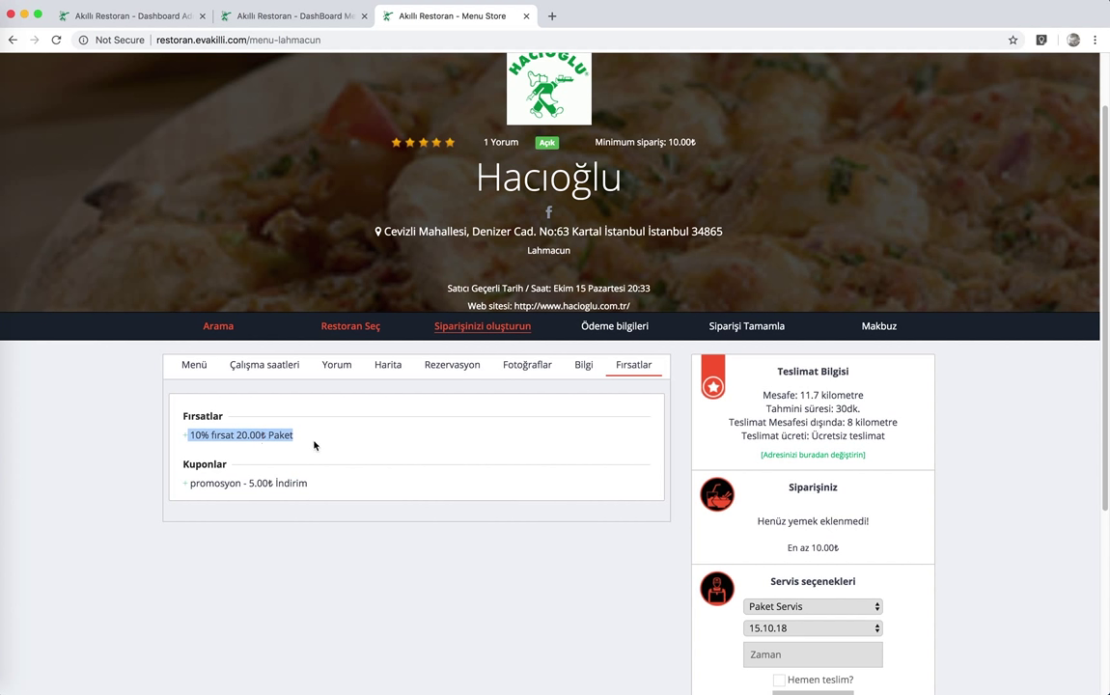
click(222, 437)
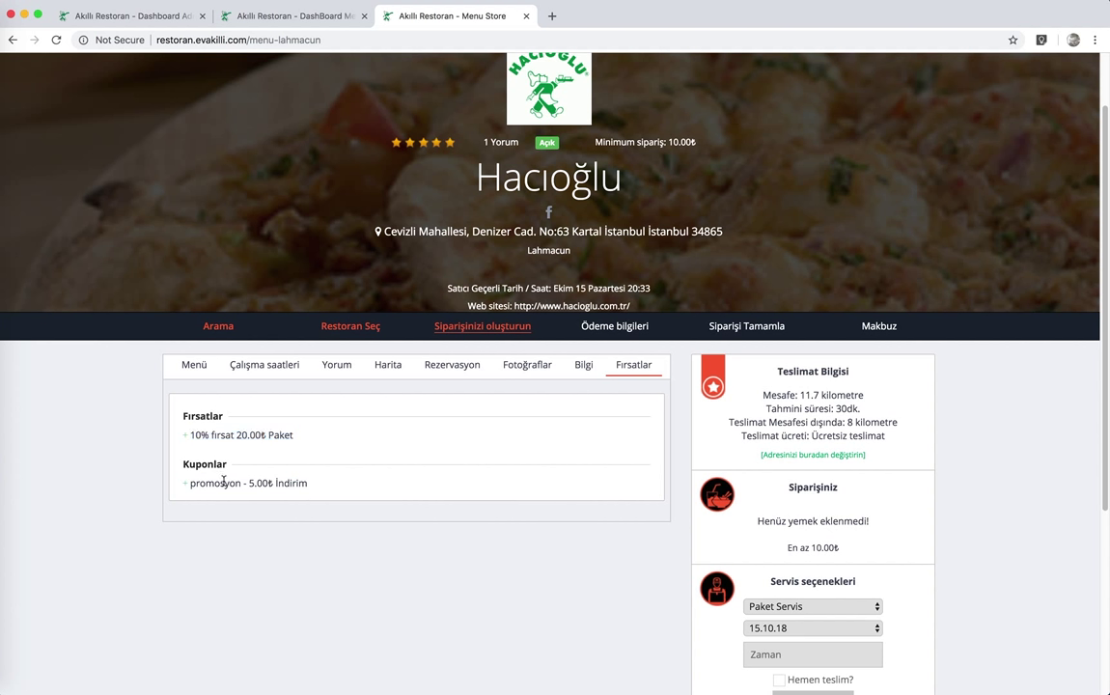
triple_click(228, 485)
click(325, 487)
scroll(474, 466, down, 1)
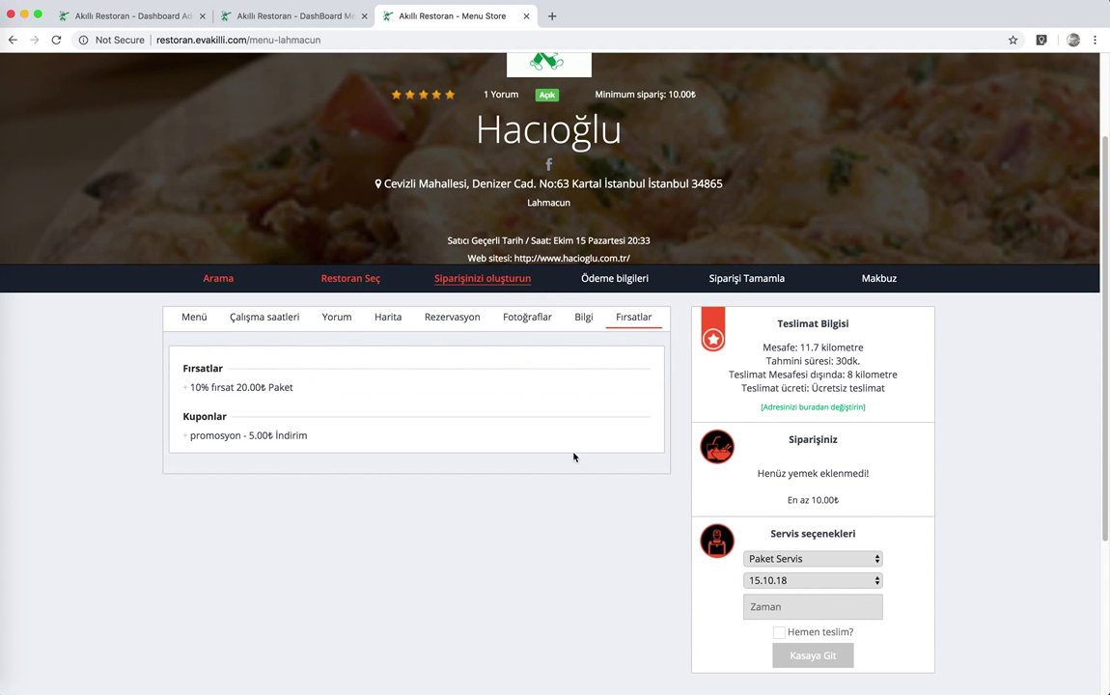
Step: Examine Hacıoğlu's delivery information, including the distance, delivery range and address change option
triple_click(825, 347)
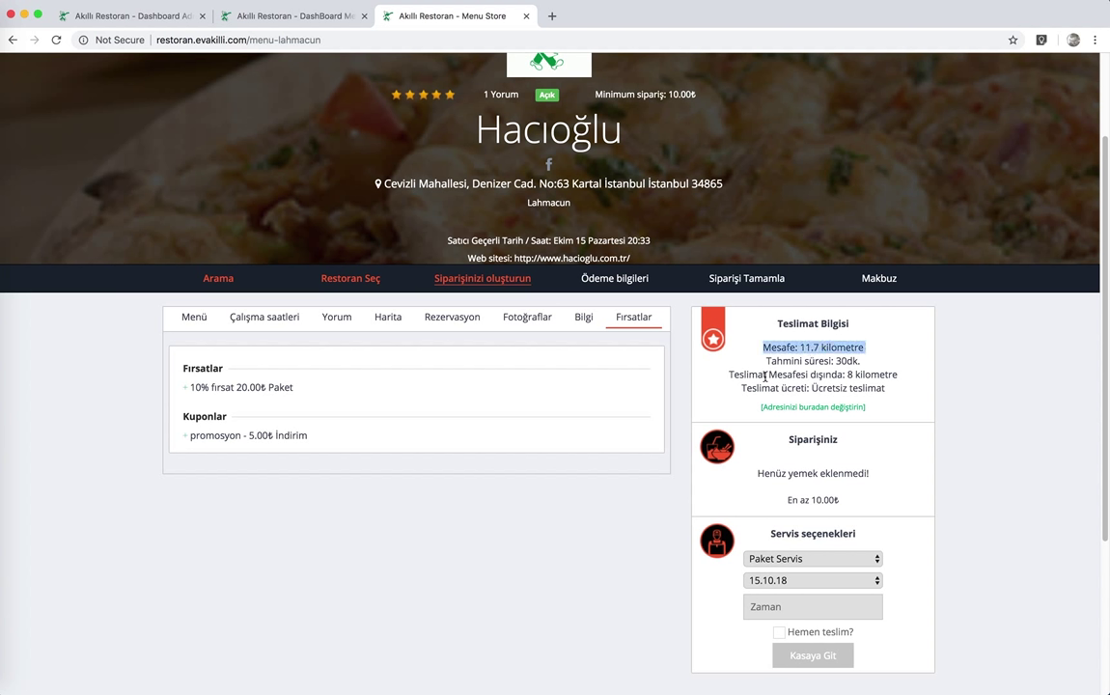
triple_click(815, 375)
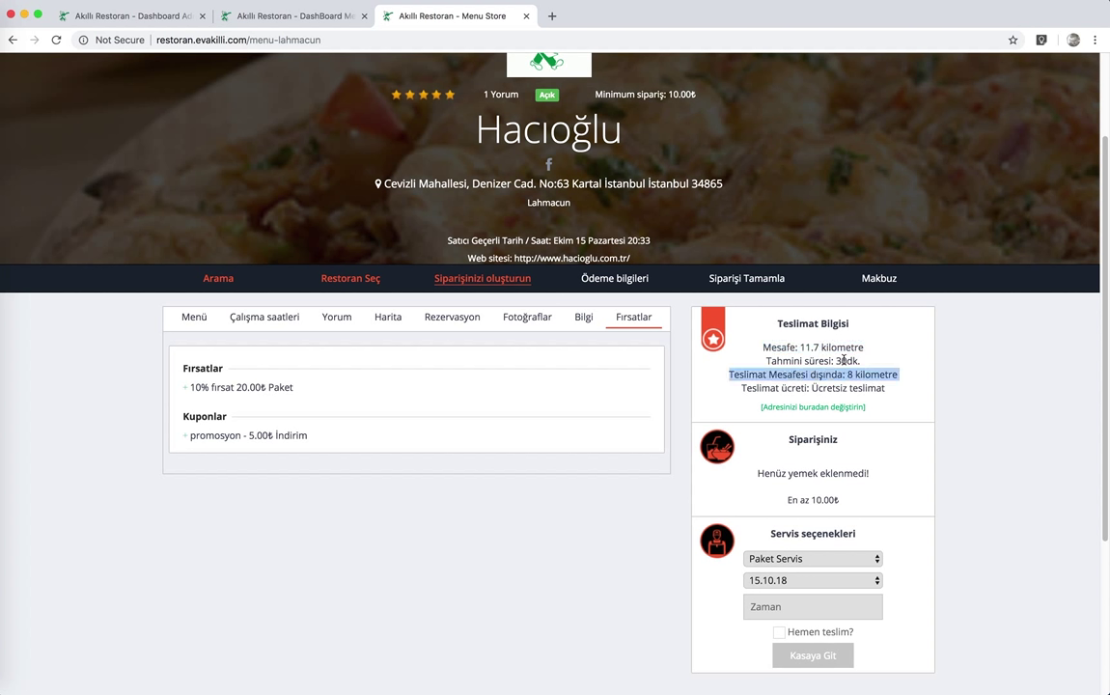
click(780, 407)
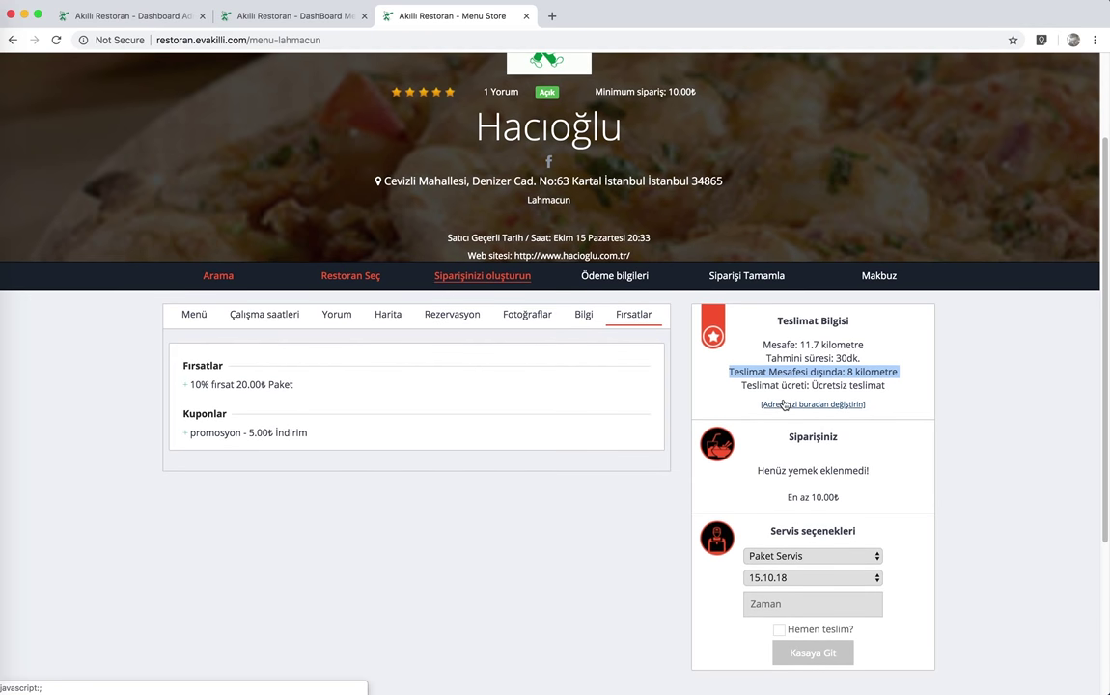
scroll(785, 411, down, 2)
scroll(783, 407, up, 5)
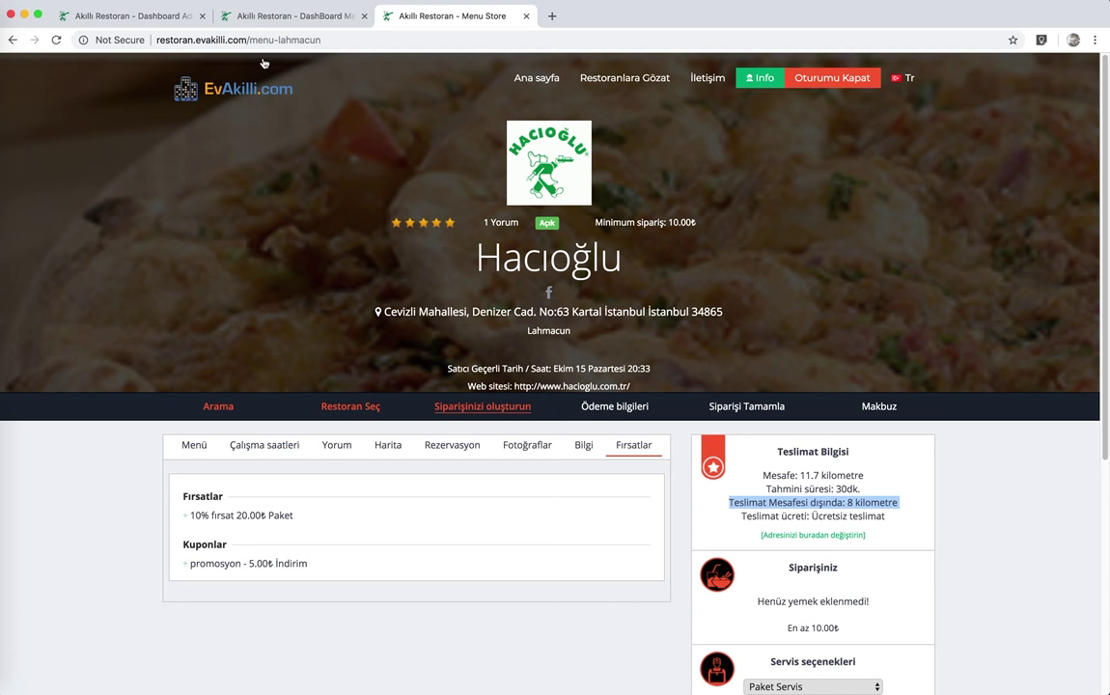
Step: Bring the device windows over the Hacıoğlu merchant dashboard and mark the pending Etçil order as HAZIRLANIYOR in the merchant app
click(285, 19)
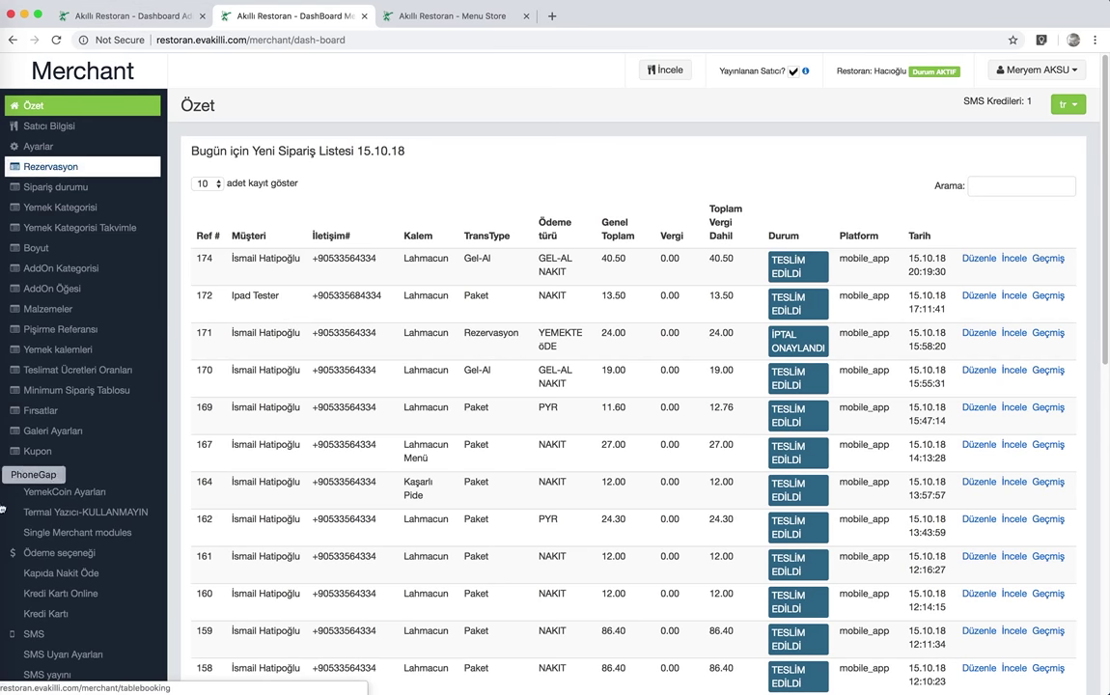
click(2, 603)
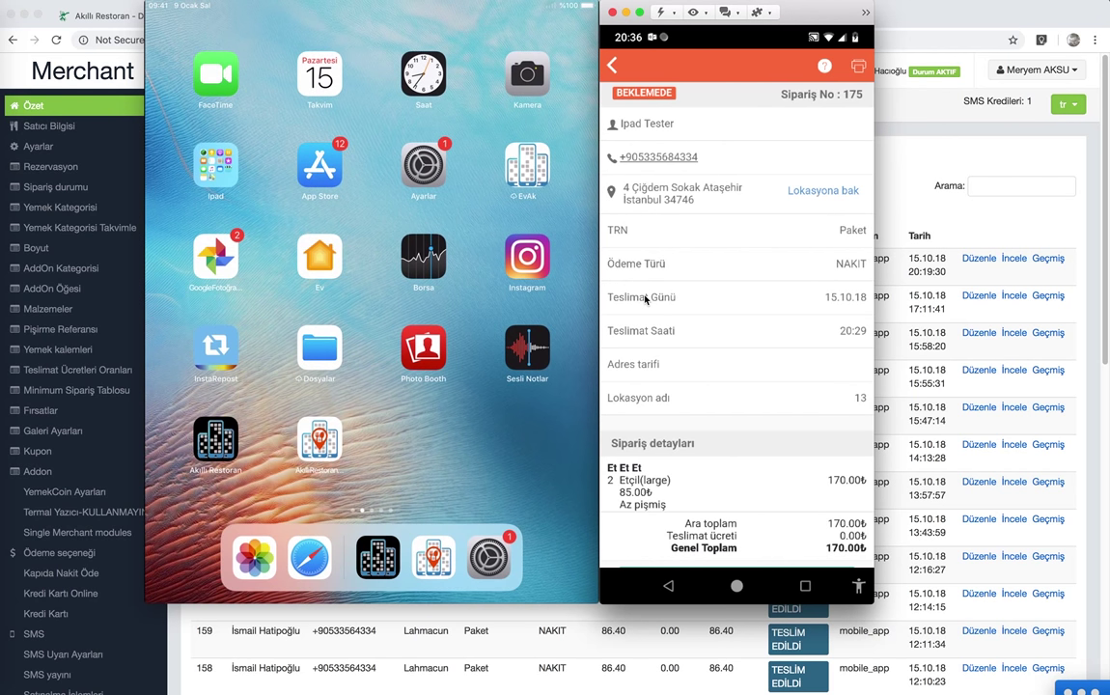
scroll(645, 299, down, 1)
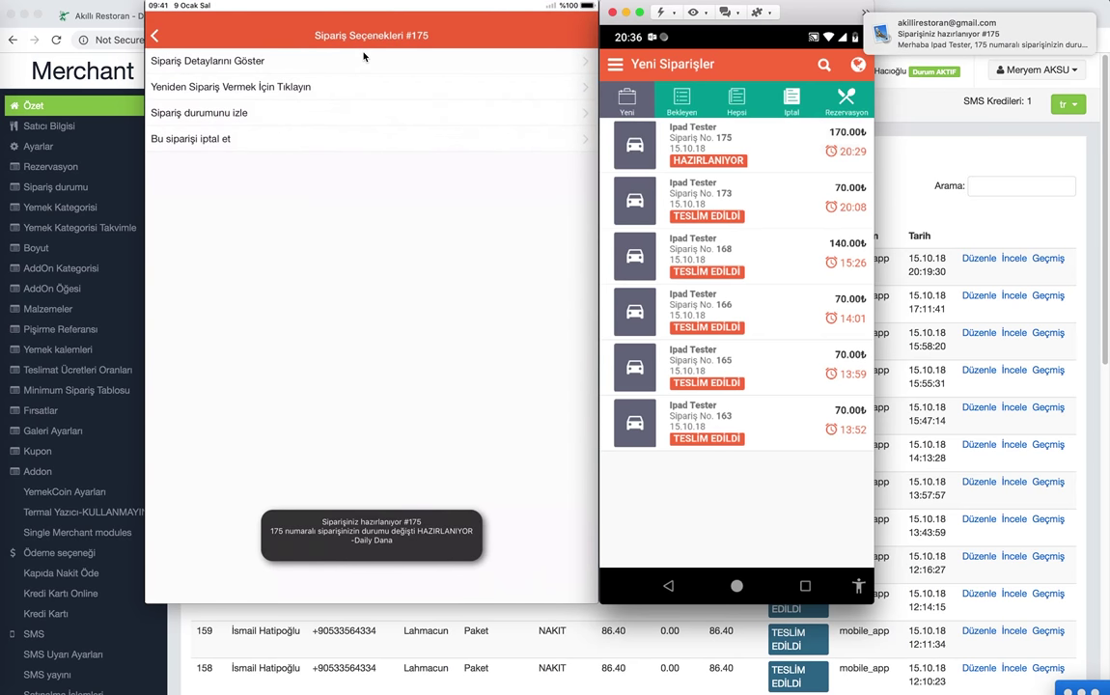
Step: Look at the order's status history, reorder basket and recent orders in the iPad customer app, and return to the iPad home screen
click(178, 42)
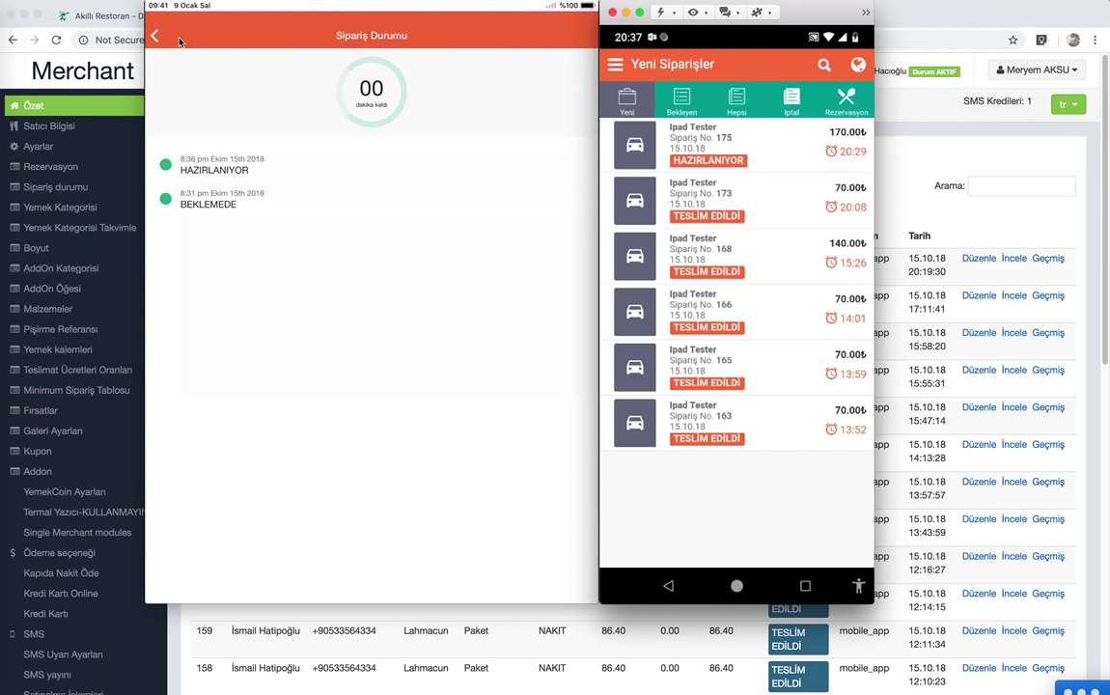
click(179, 41)
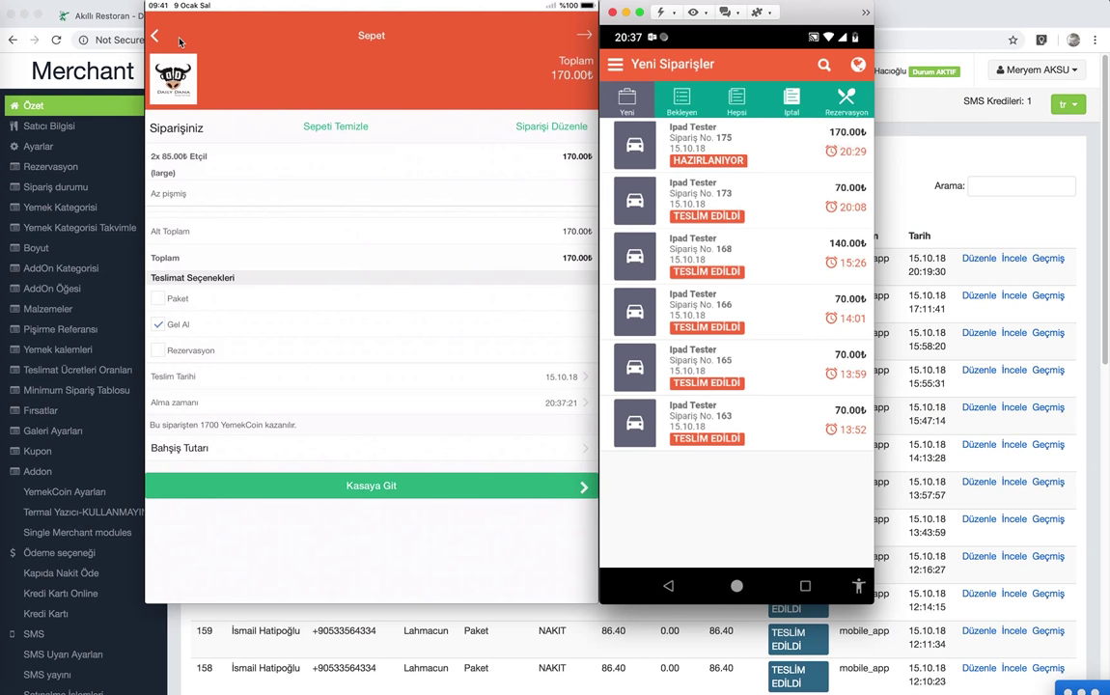
click(180, 41)
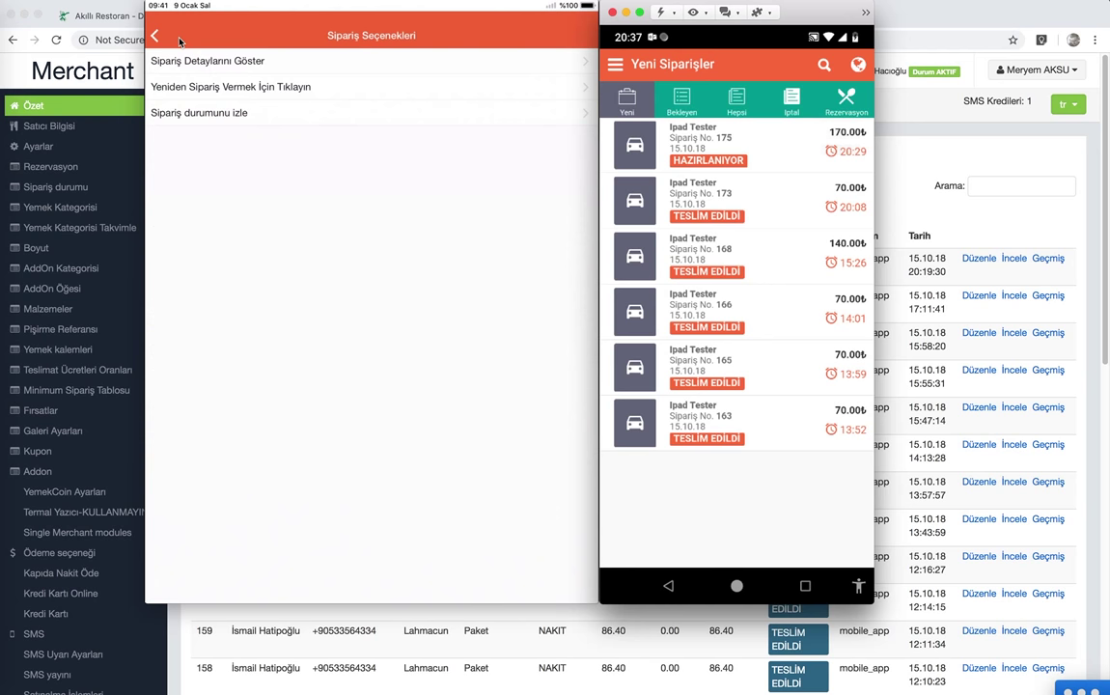
click(180, 42)
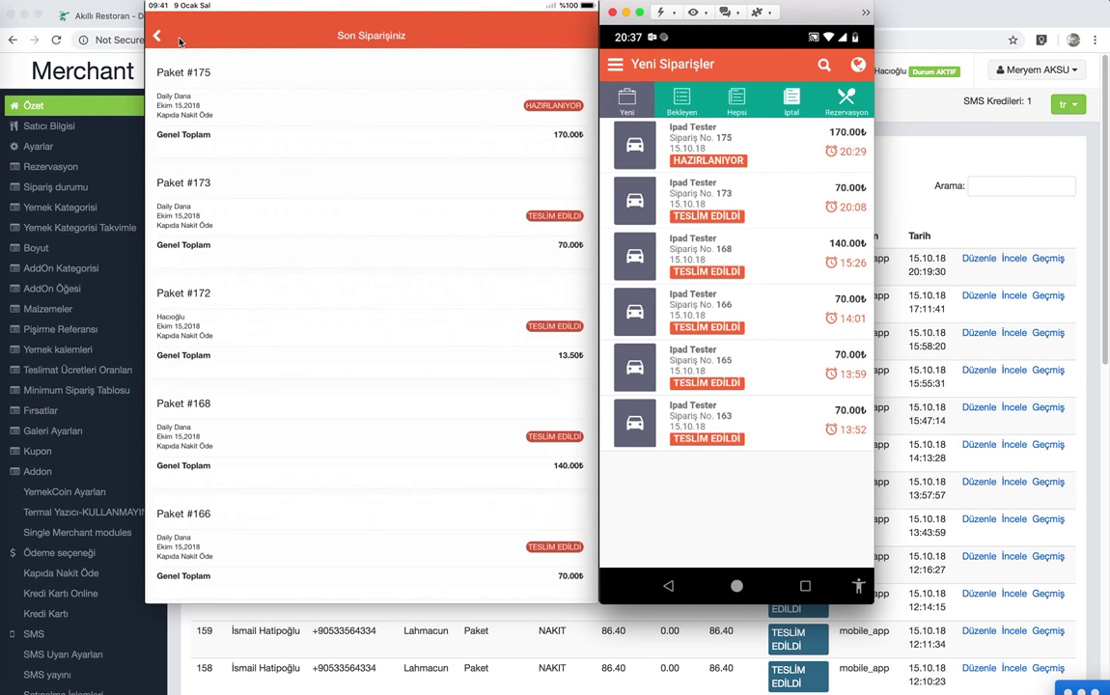
click(180, 41)
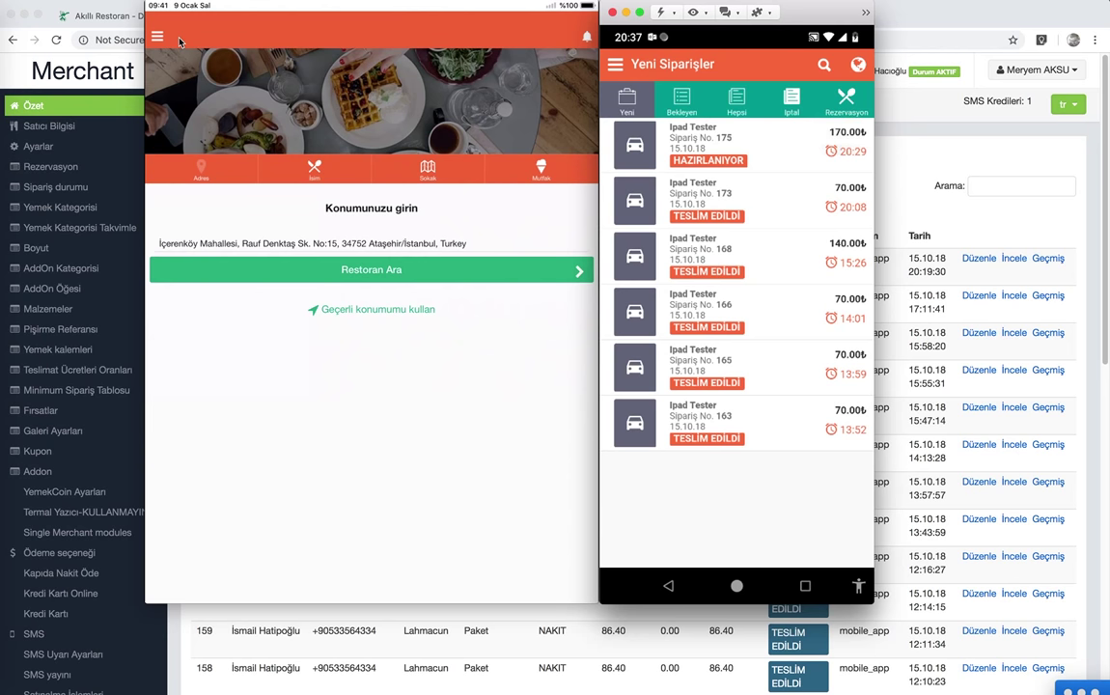
key(super+shift+h)
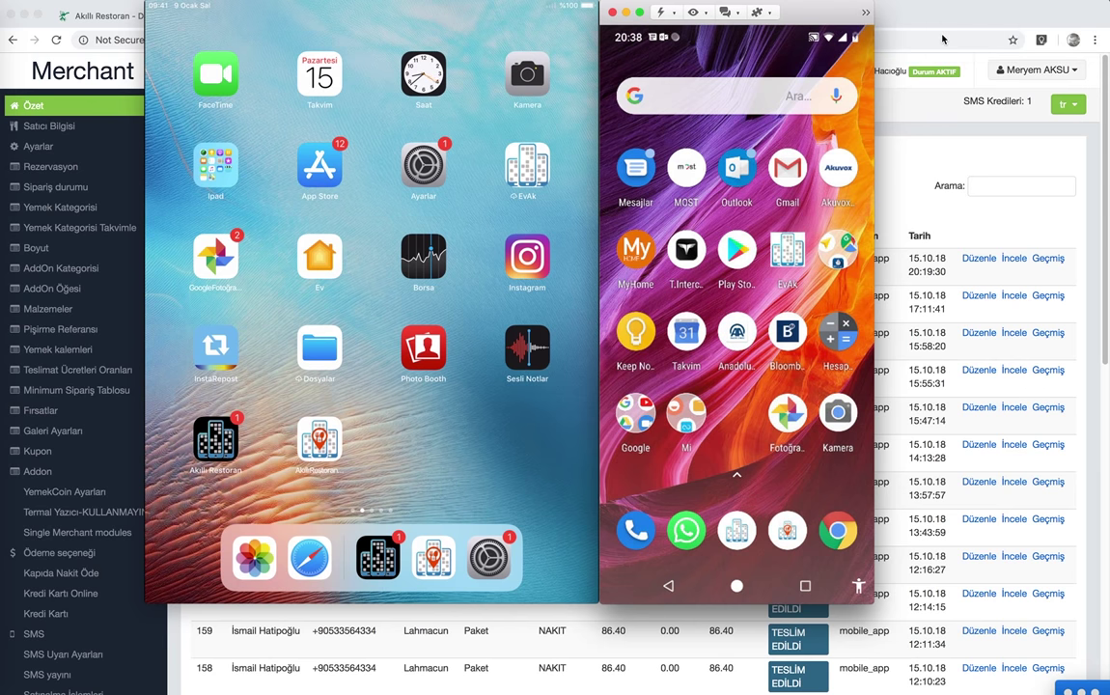
Step: Switch to Chrome and open the new Lahmacun Menü order's details from its notification on the Hacıoğlu merchant dashboard
mouse_move(585, 337)
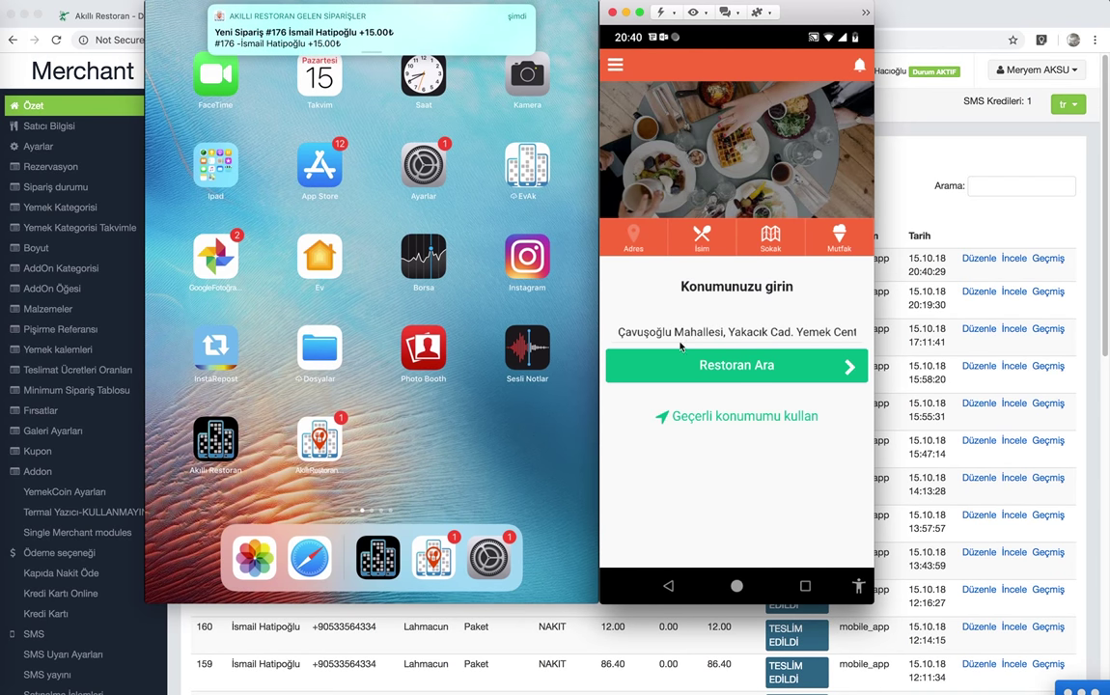
mouse_move(348, 58)
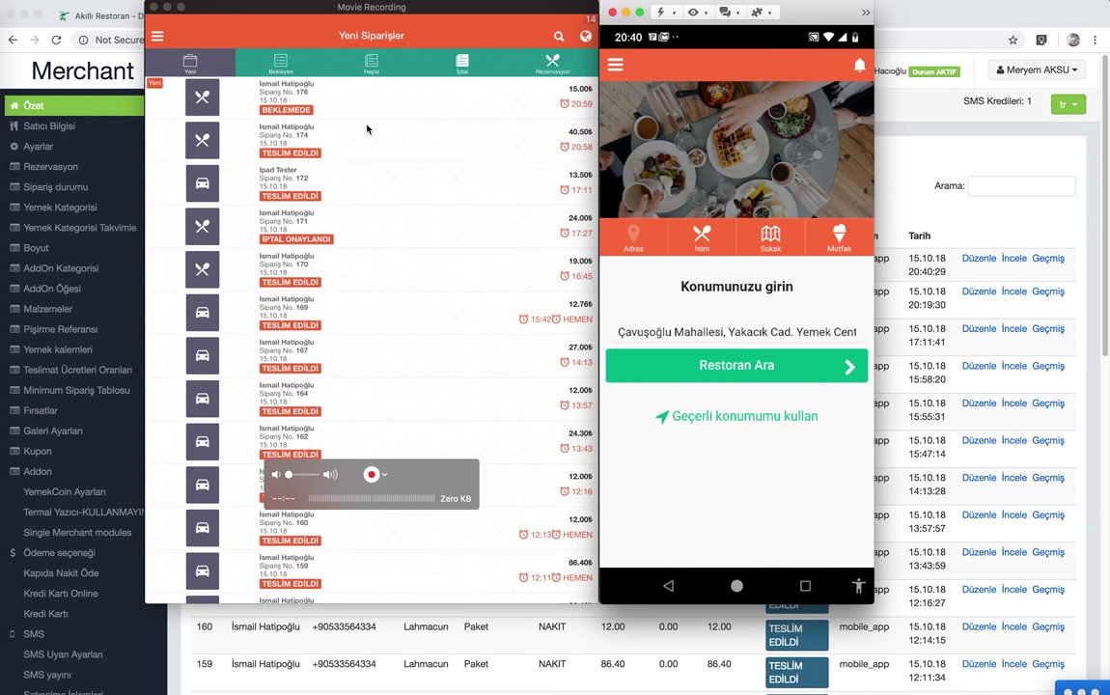
key(super+Tab)
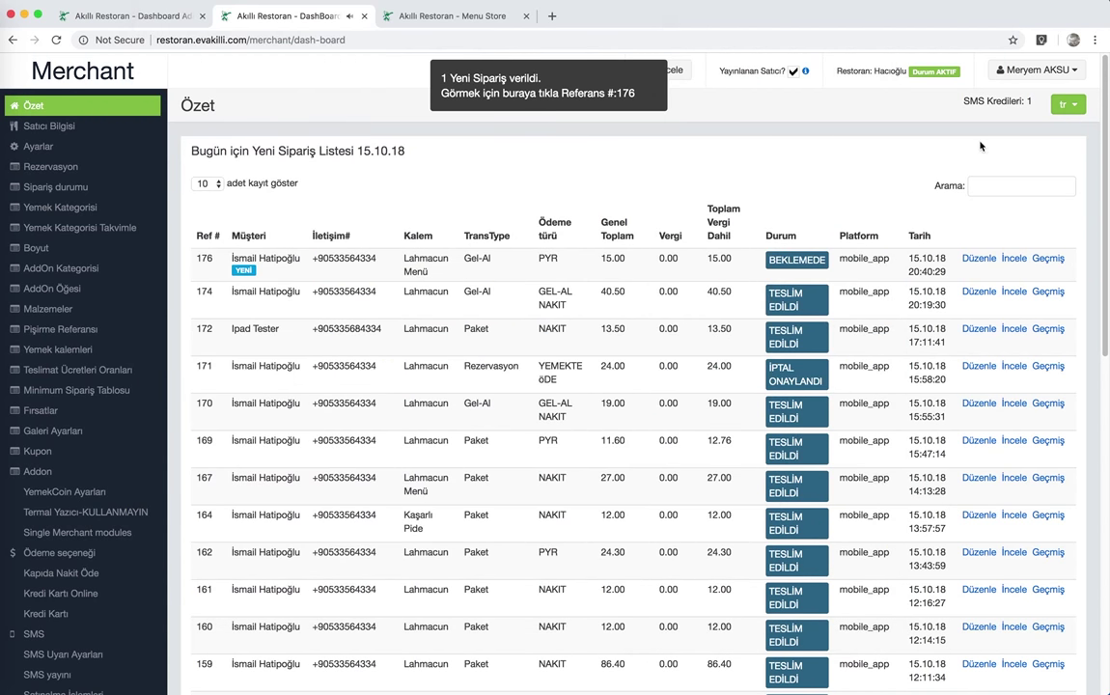
click(528, 94)
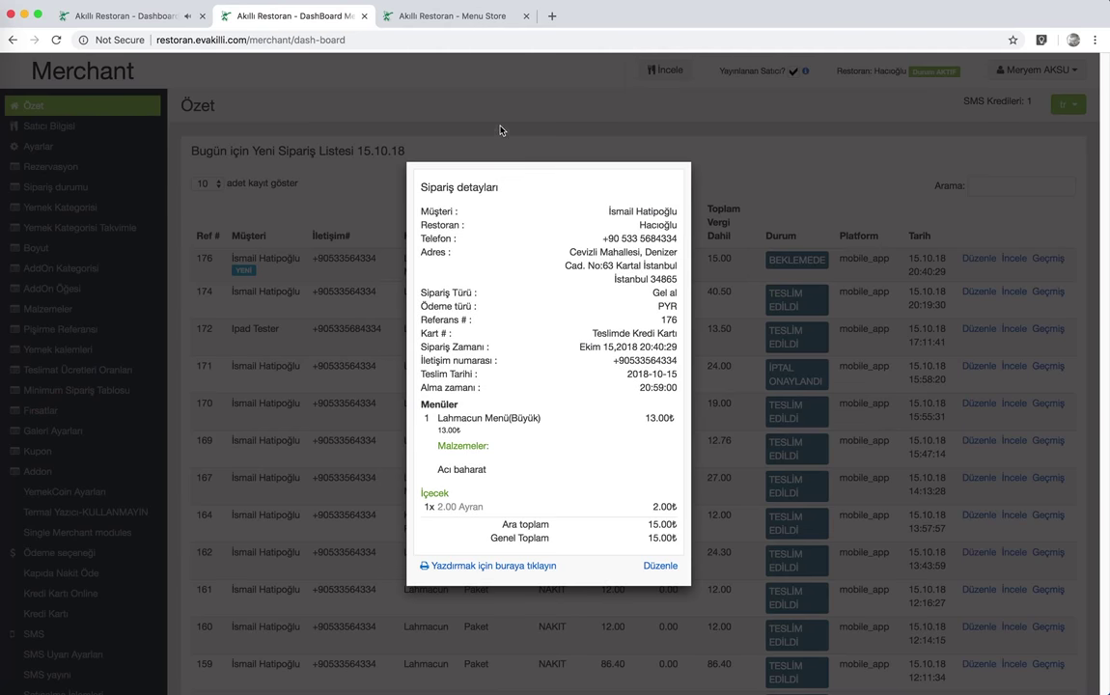
Step: Close the order details, check the new Lahmacun Menü order on the admin dashboard, and return to the Hacıoğlu merchant dashboard
click(561, 107)
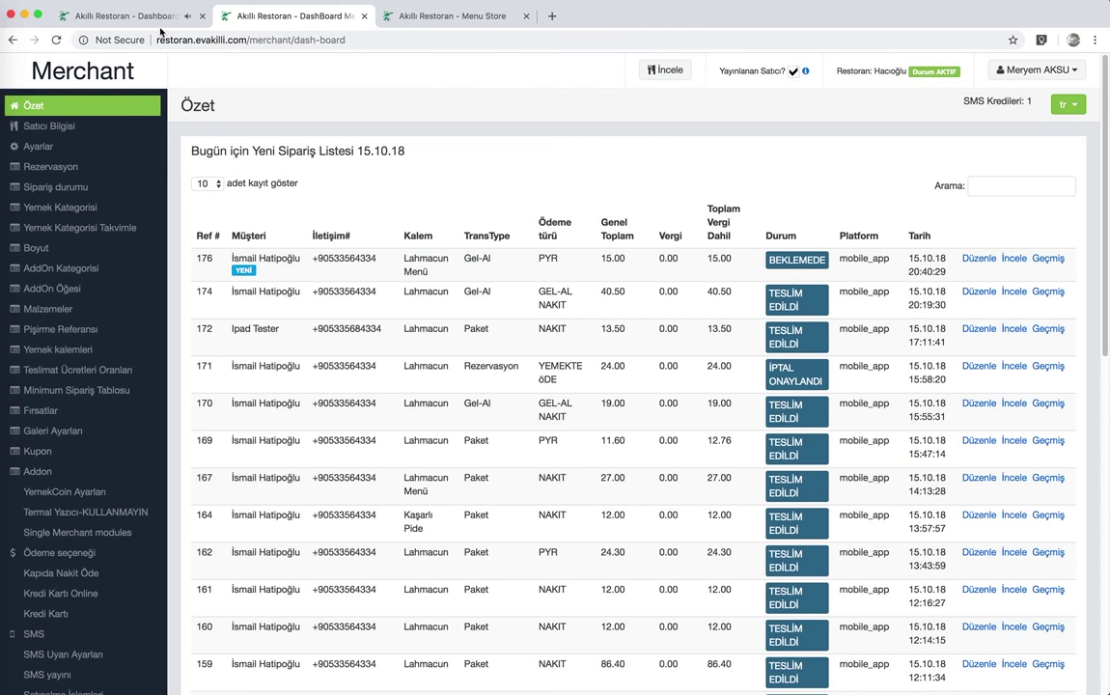
click(117, 21)
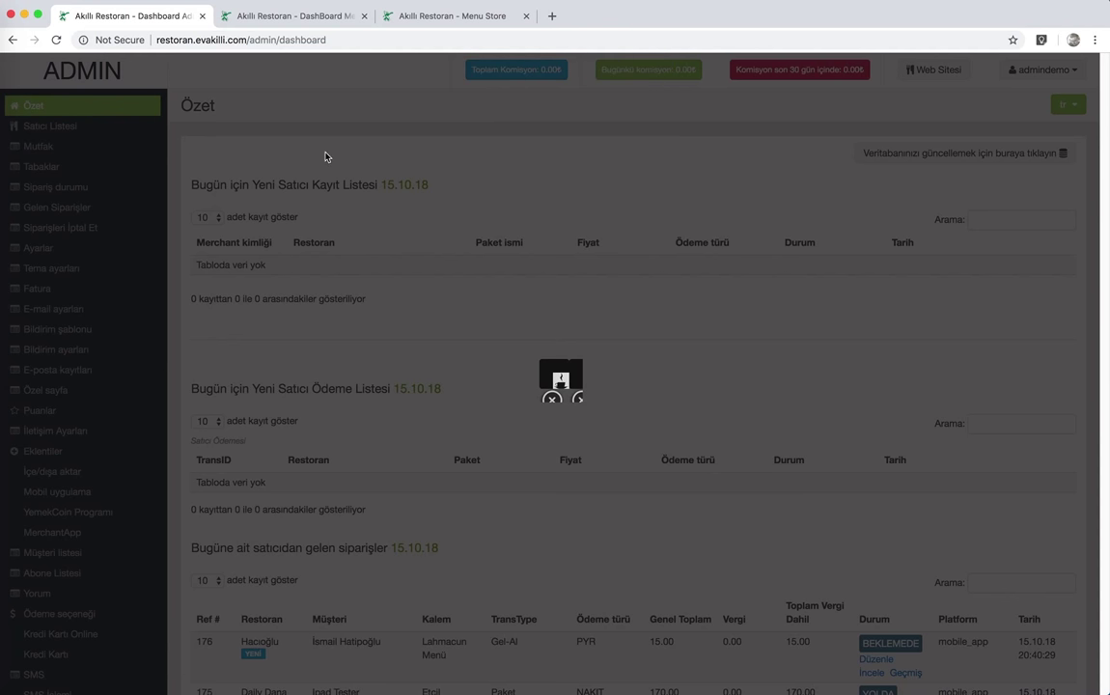
click(307, 20)
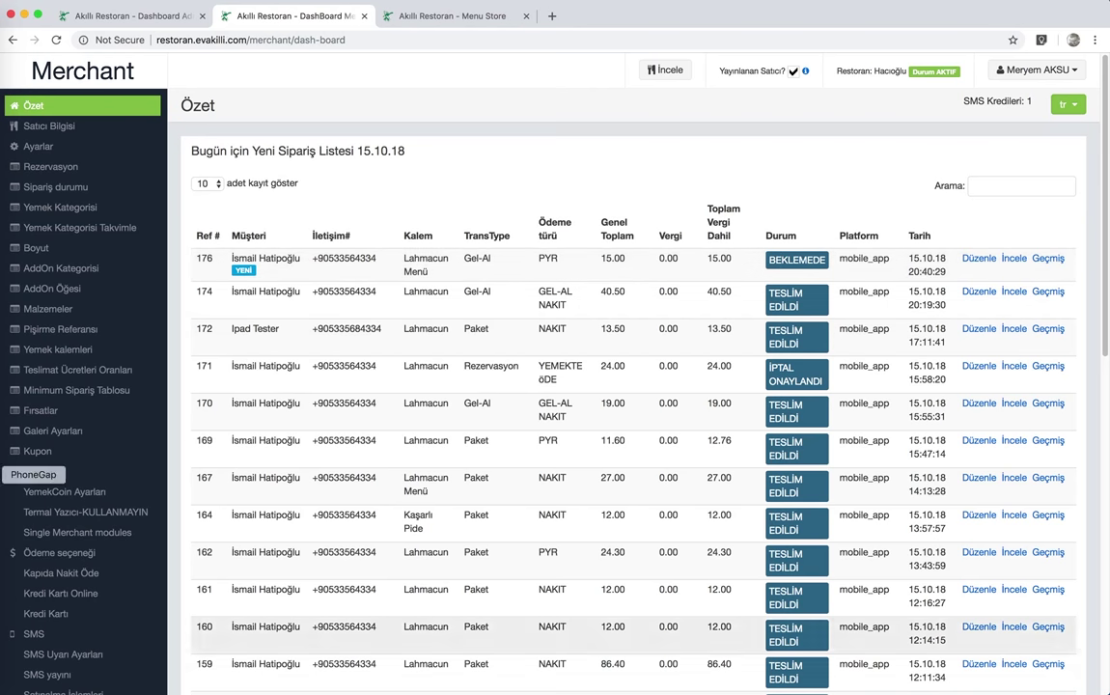
Step: Bring the device windows forward to check the Lahmacun Menü order in the Android app's recent orders, and return to the merchant dashboard
click(5, 618)
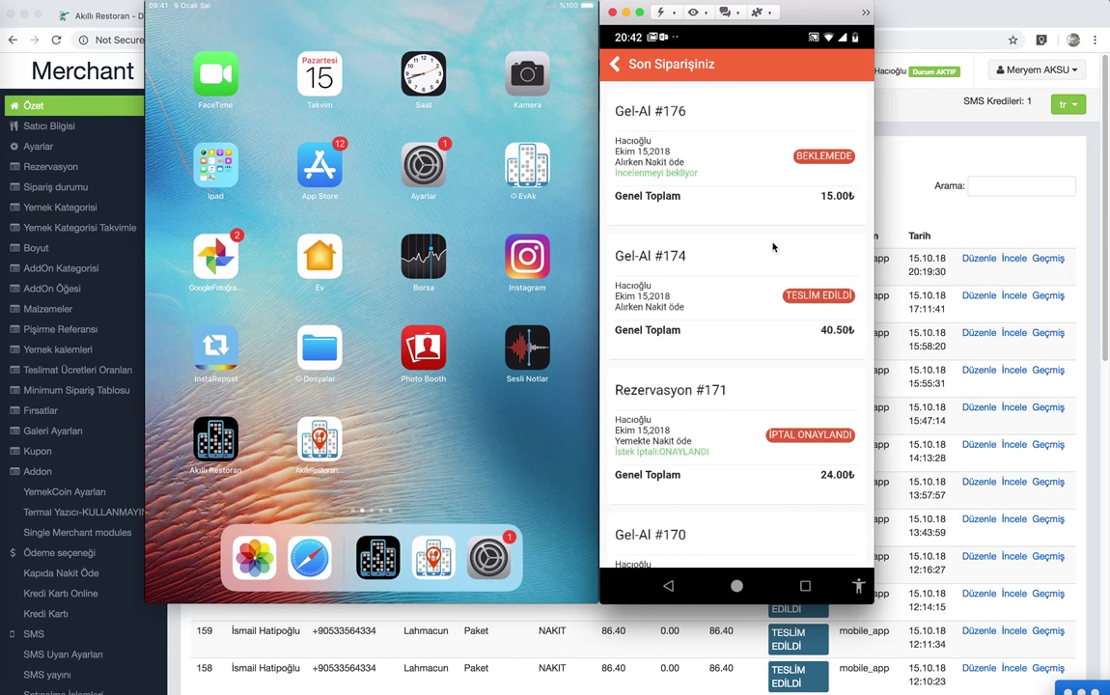
mouse_move(956, 47)
click(918, 161)
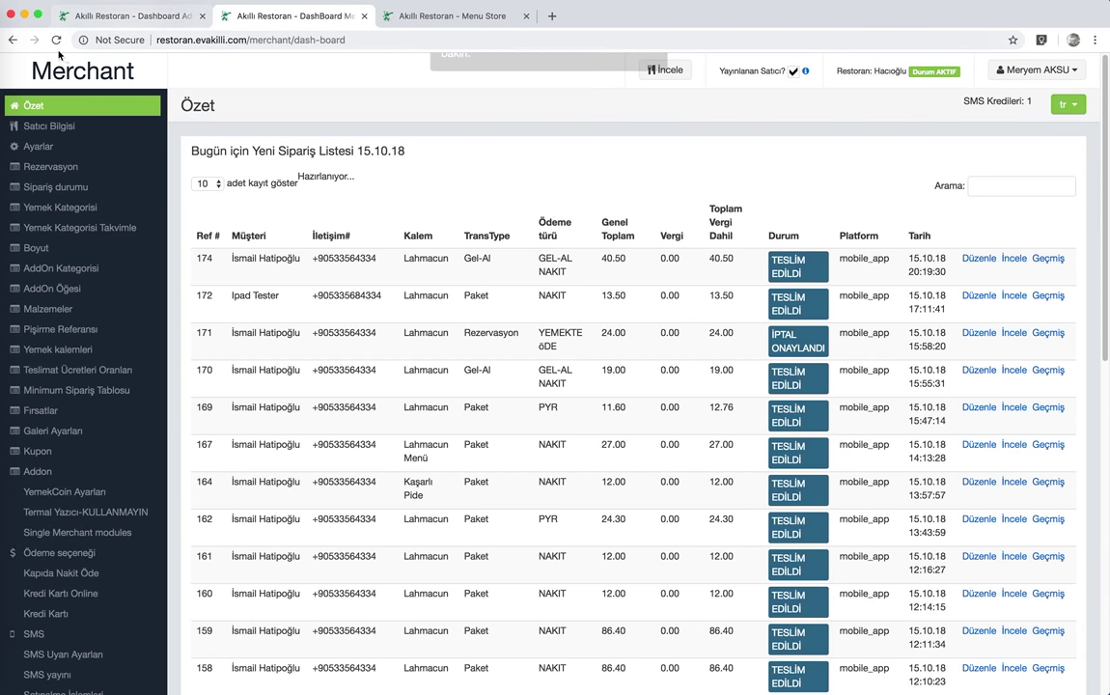
Step: Approve the customer's cancellation request for the pending Lahmacun Menü order under Yeni Sipariş İptal Talebi with İptal Onaylandı
click(468, 75)
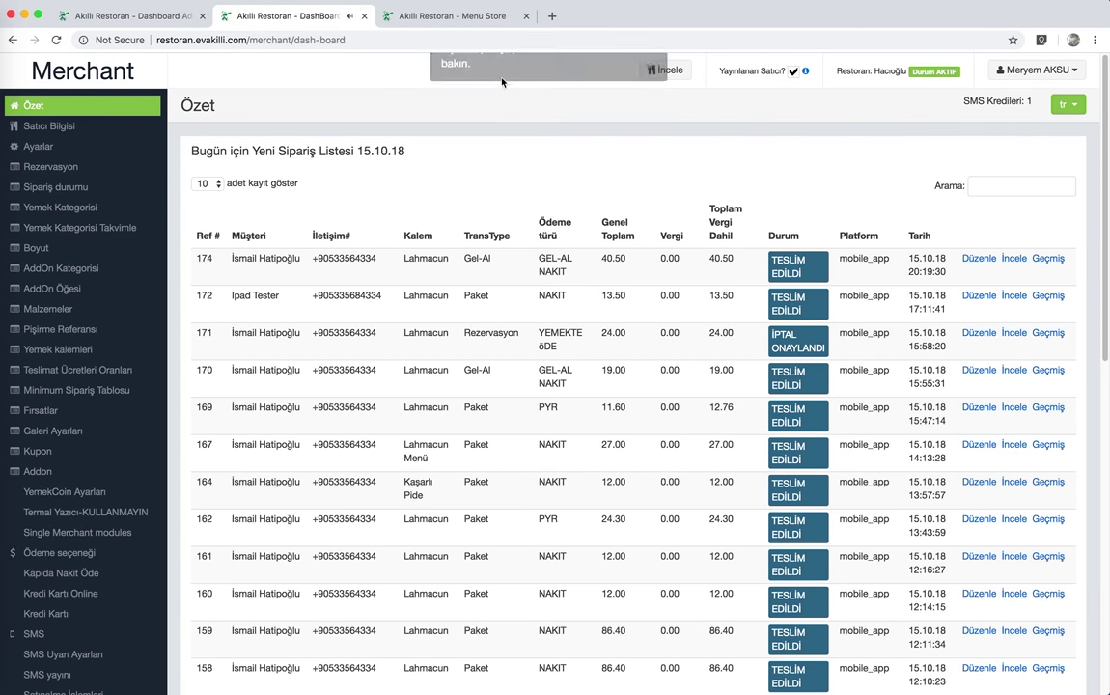
click(40, 104)
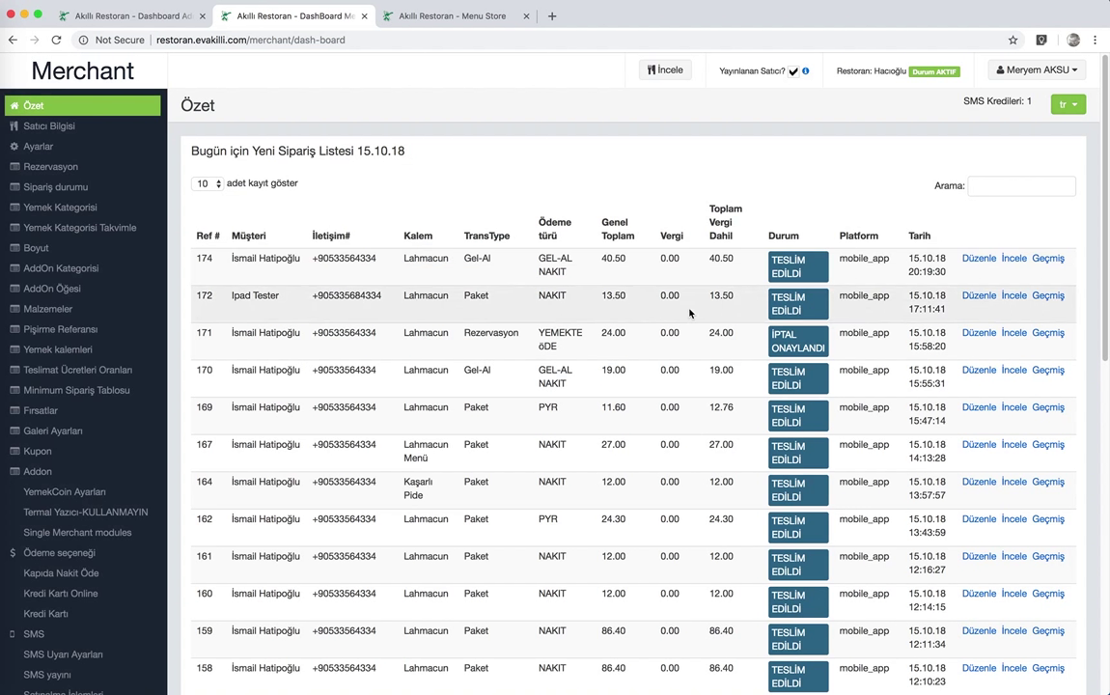
scroll(690, 312, down, 5)
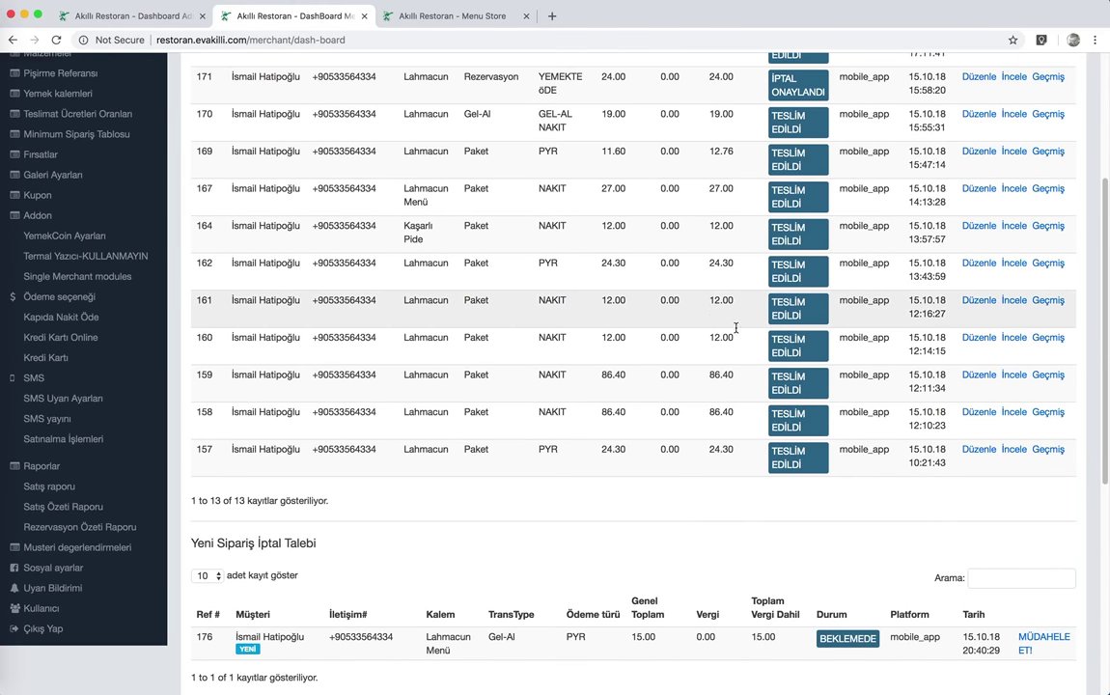
scroll(869, 657, down, 5)
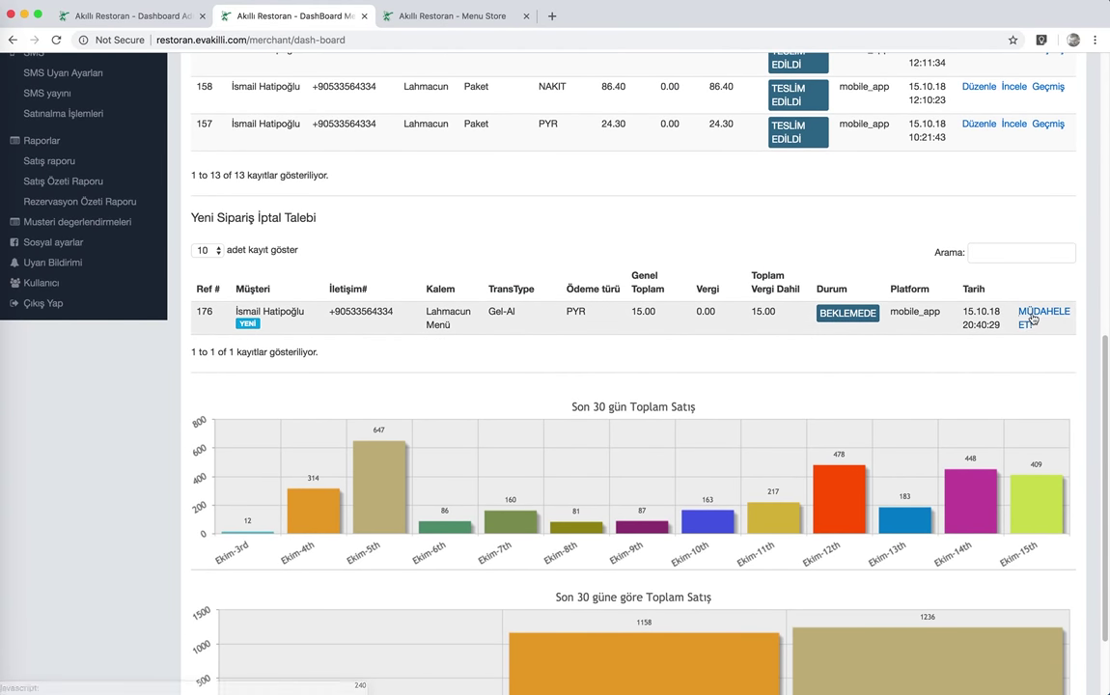
scroll(965, 348, down, 2)
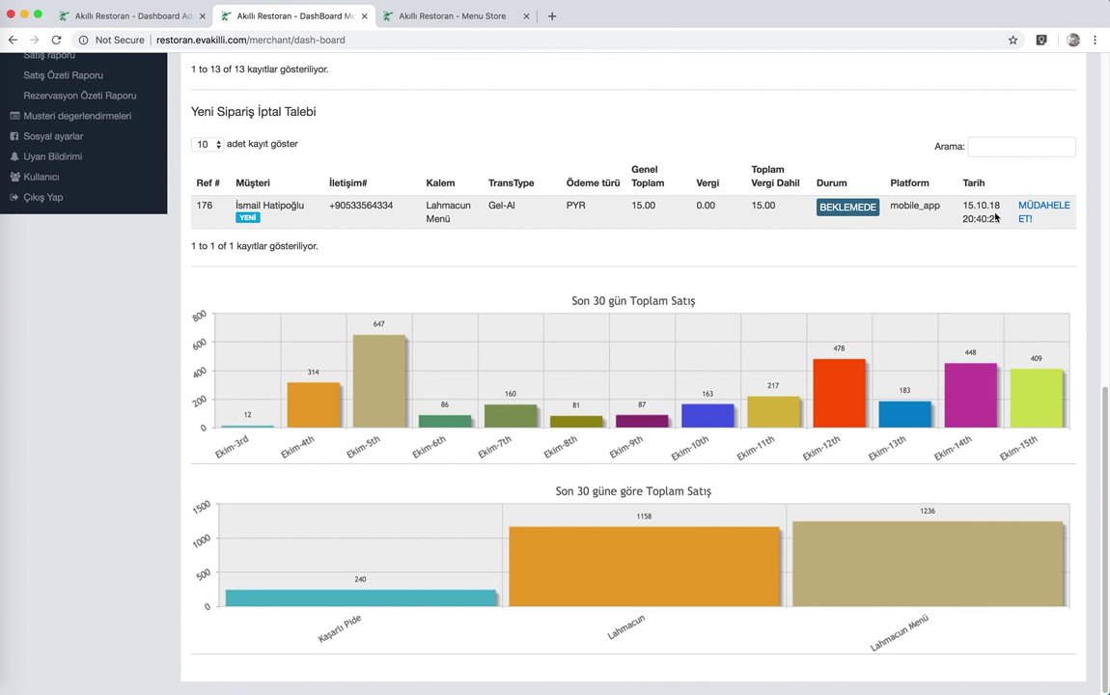
click(1062, 213)
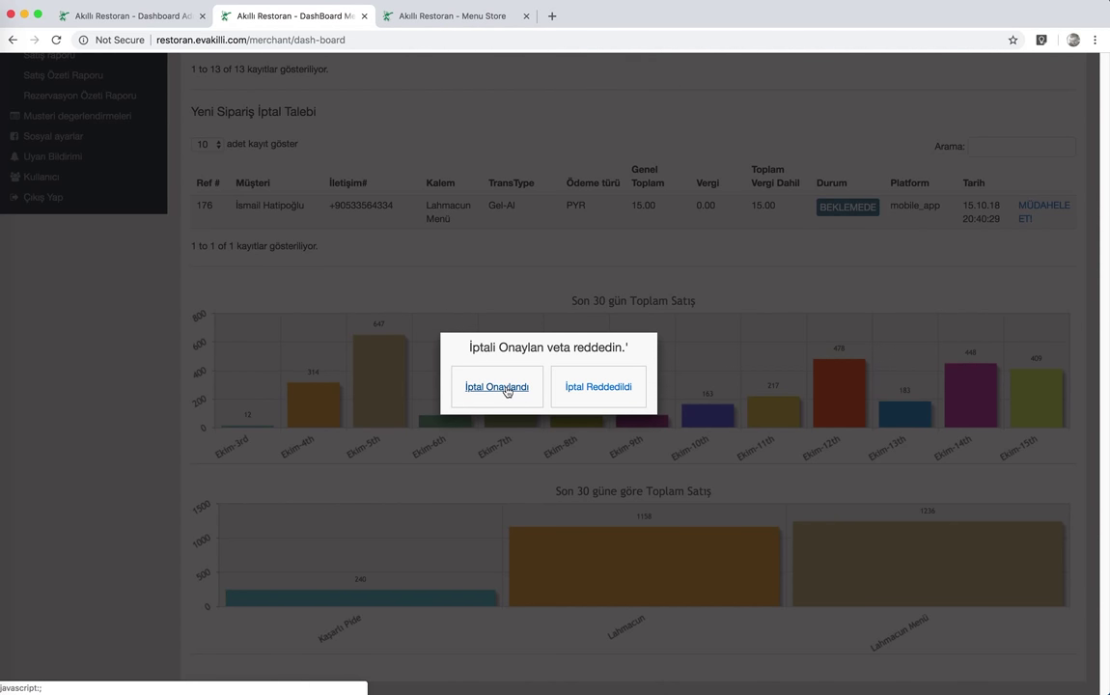
click(506, 391)
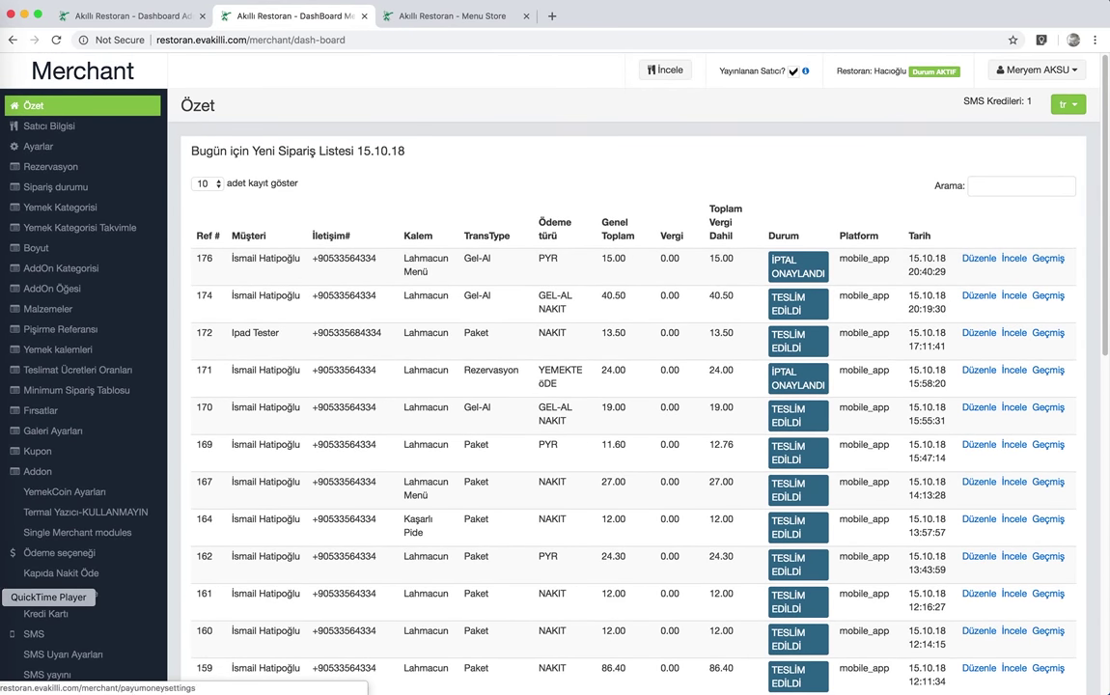
Step: Bring the device windows forward, return the Android phone to its home screen, and switch back to the Hacıoğlu merchant dashboard
click(4, 596)
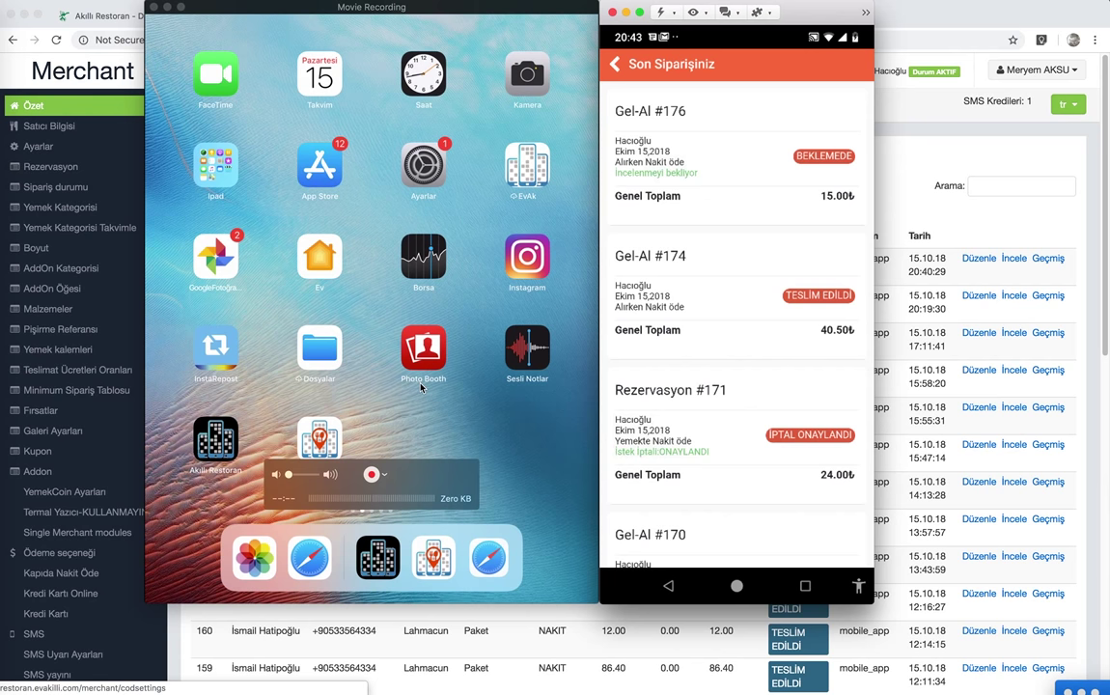
right_click(706, 421)
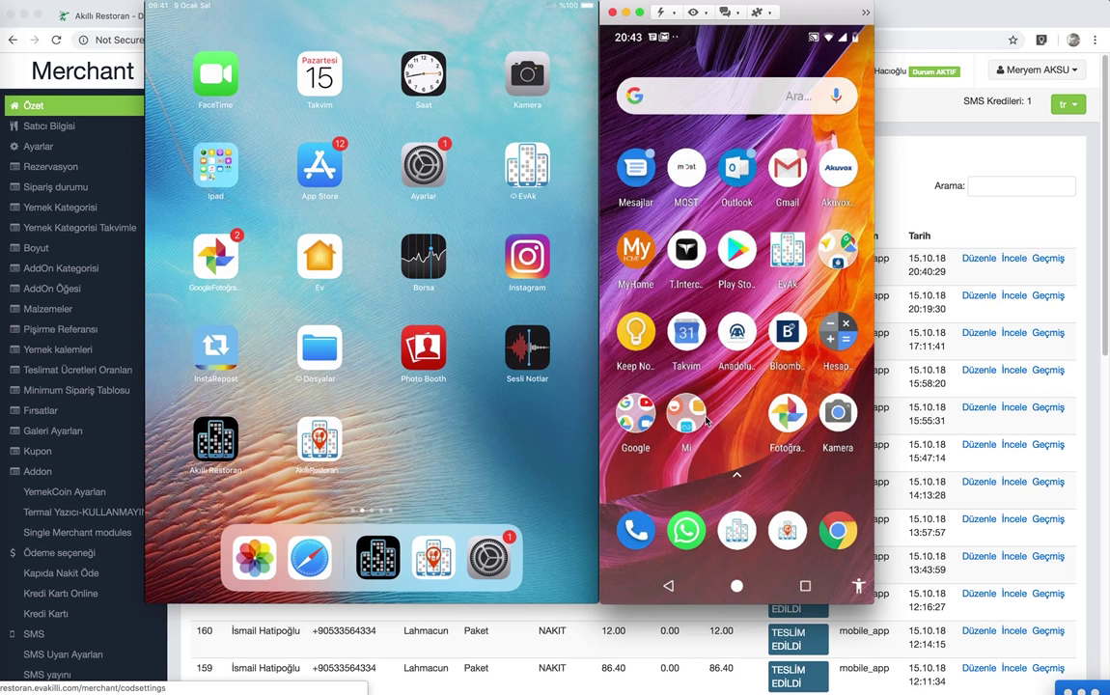
click(1067, 249)
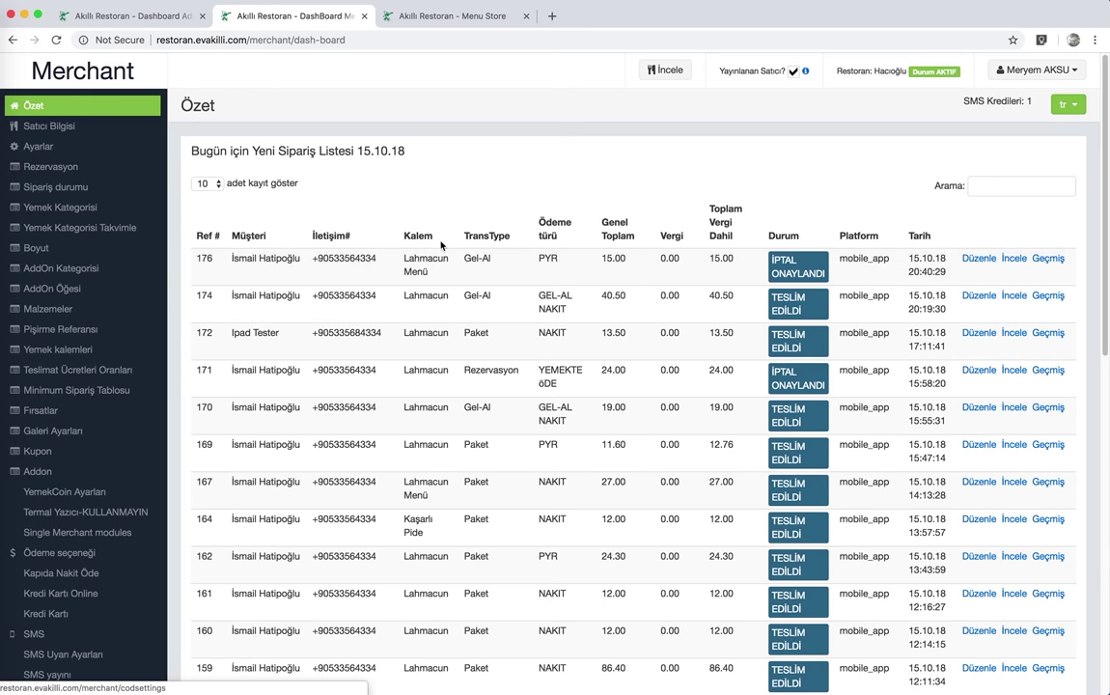
Step: Highlight and compare the contact numbers of the cancelled Lahmacun Menü order and the 13.50 delivery order in the order list
double_click(356, 259)
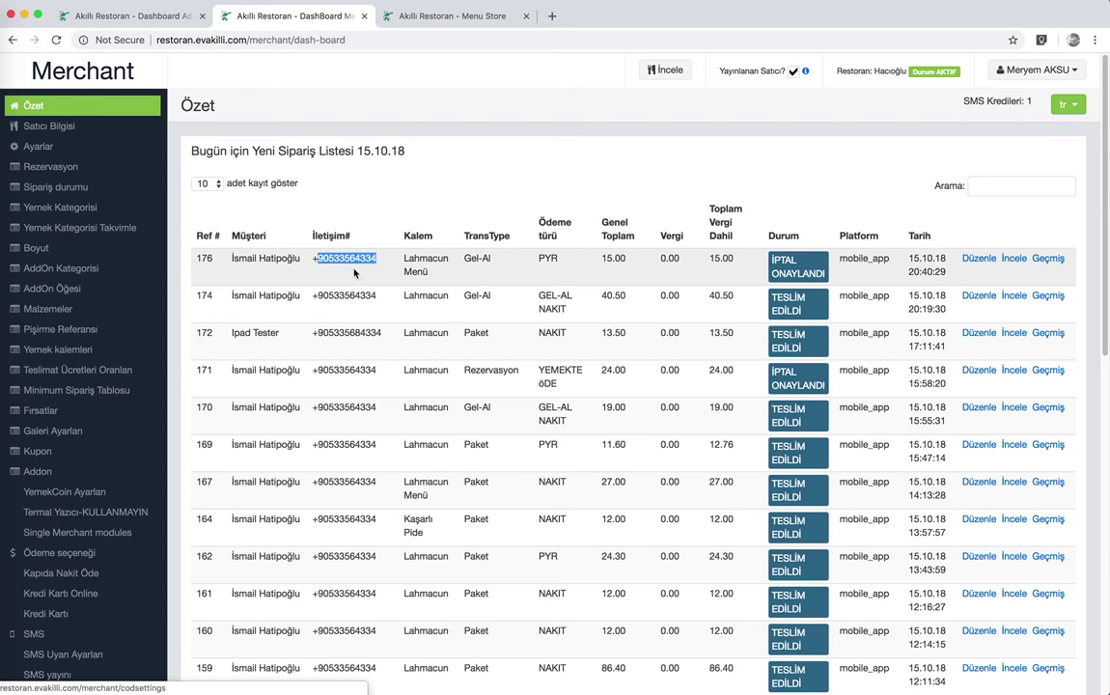
click(434, 251)
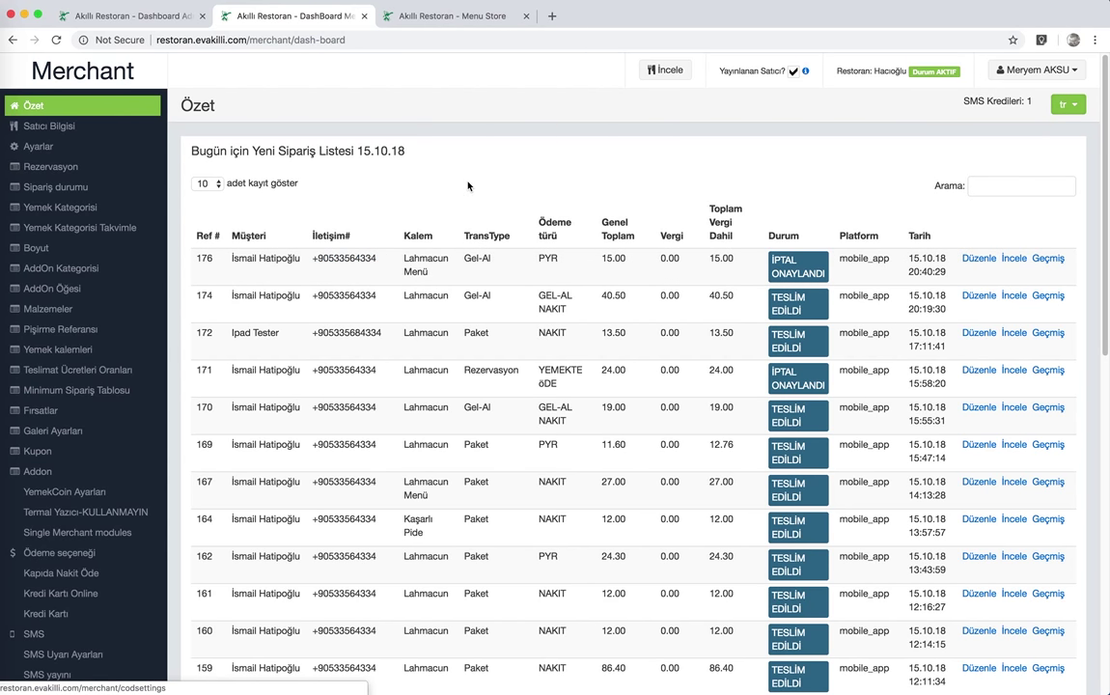
double_click(367, 332)
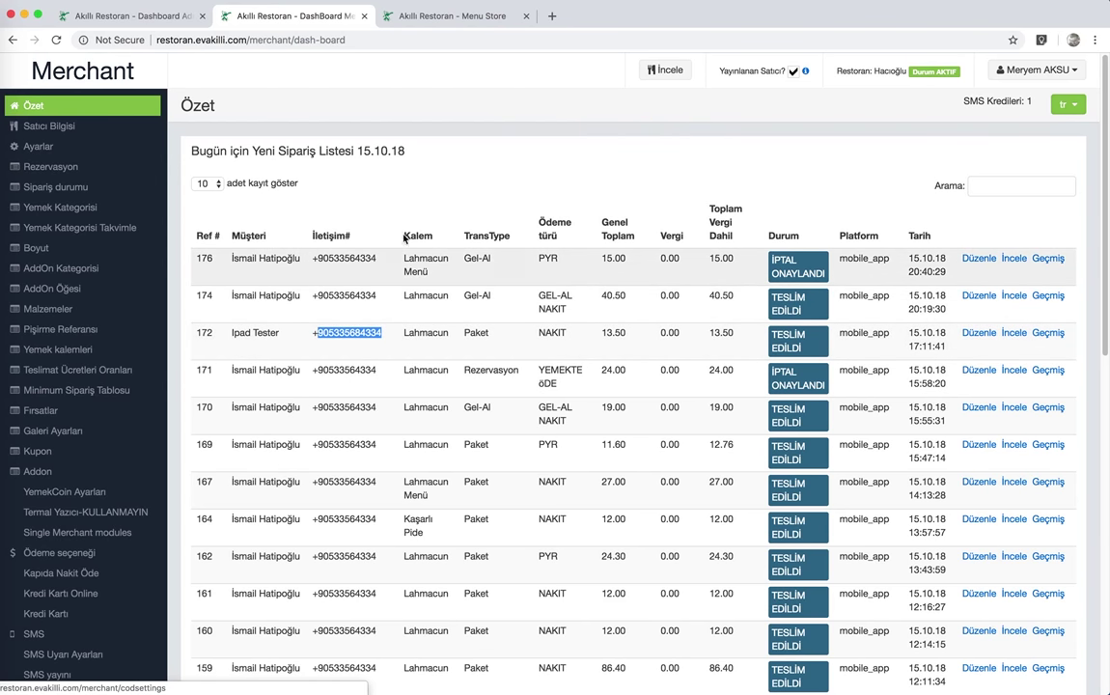
double_click(362, 258)
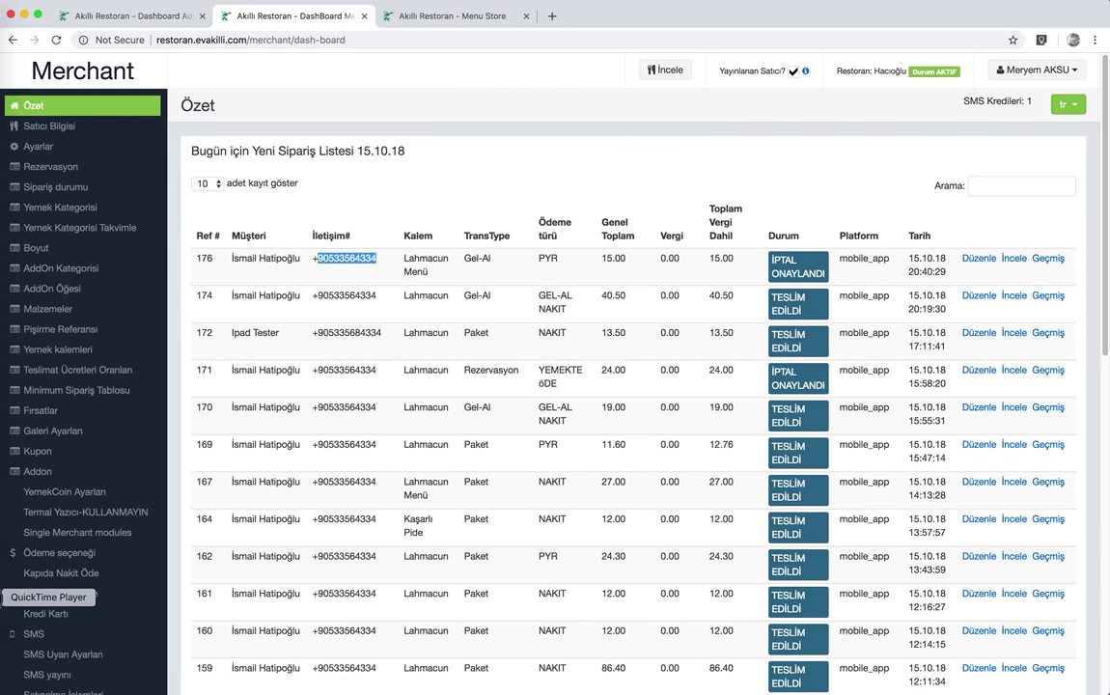
Step: Show the iPad and Android home screens over the merchant dashboard, and return to the order list
click(24, 596)
click(24, 615)
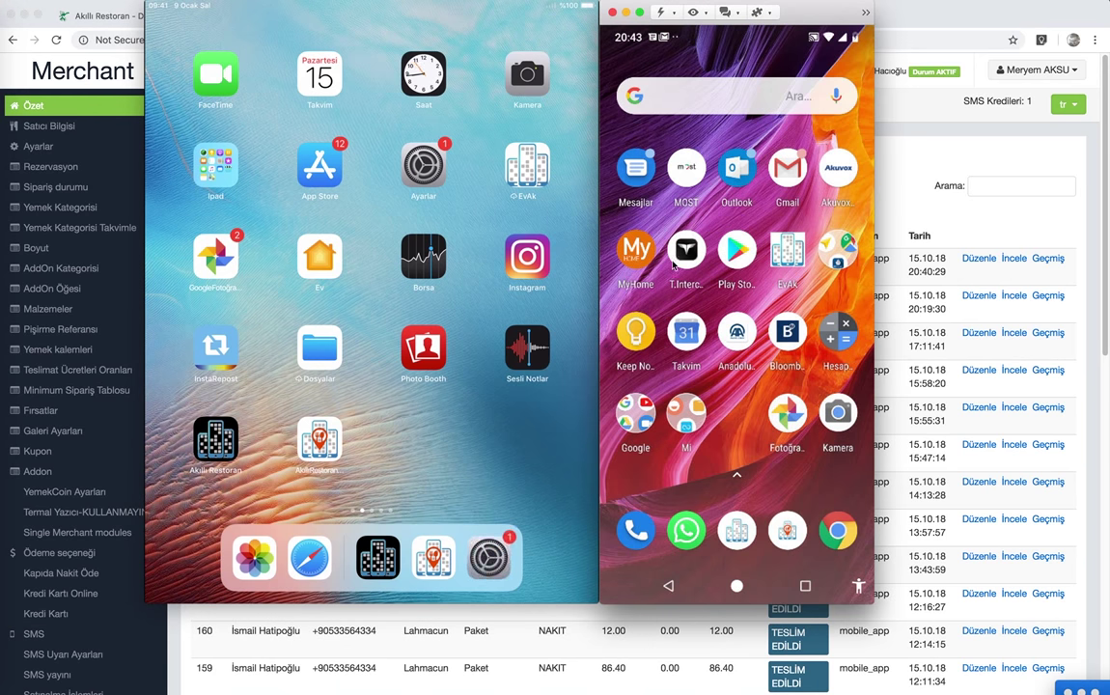
click(998, 223)
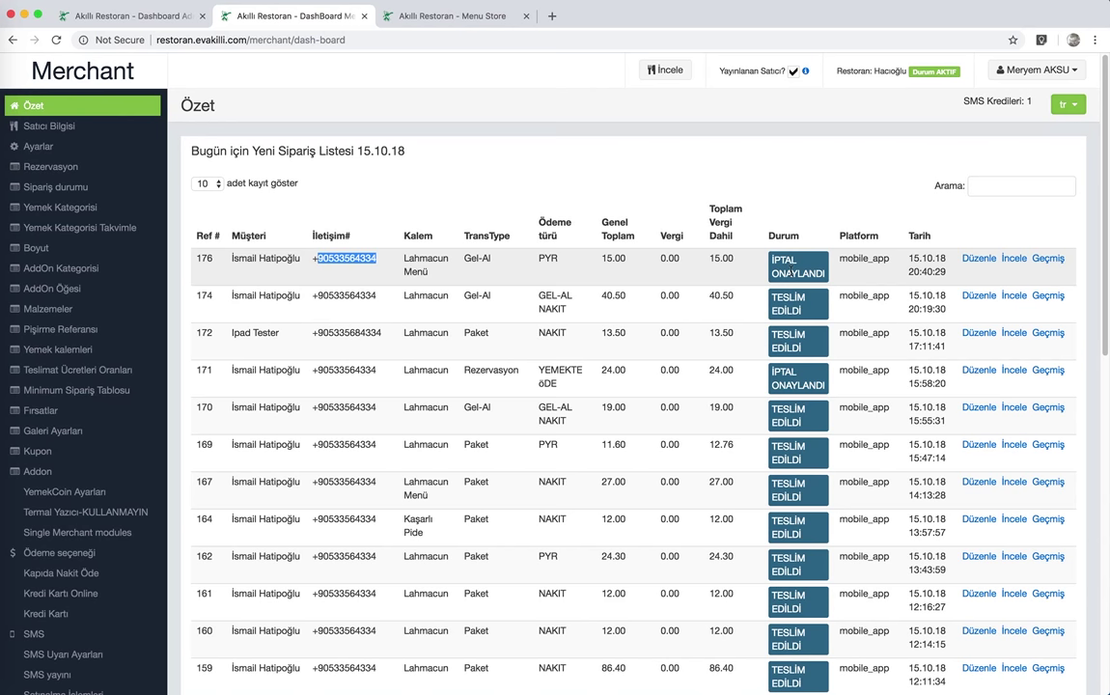
click(20, 529)
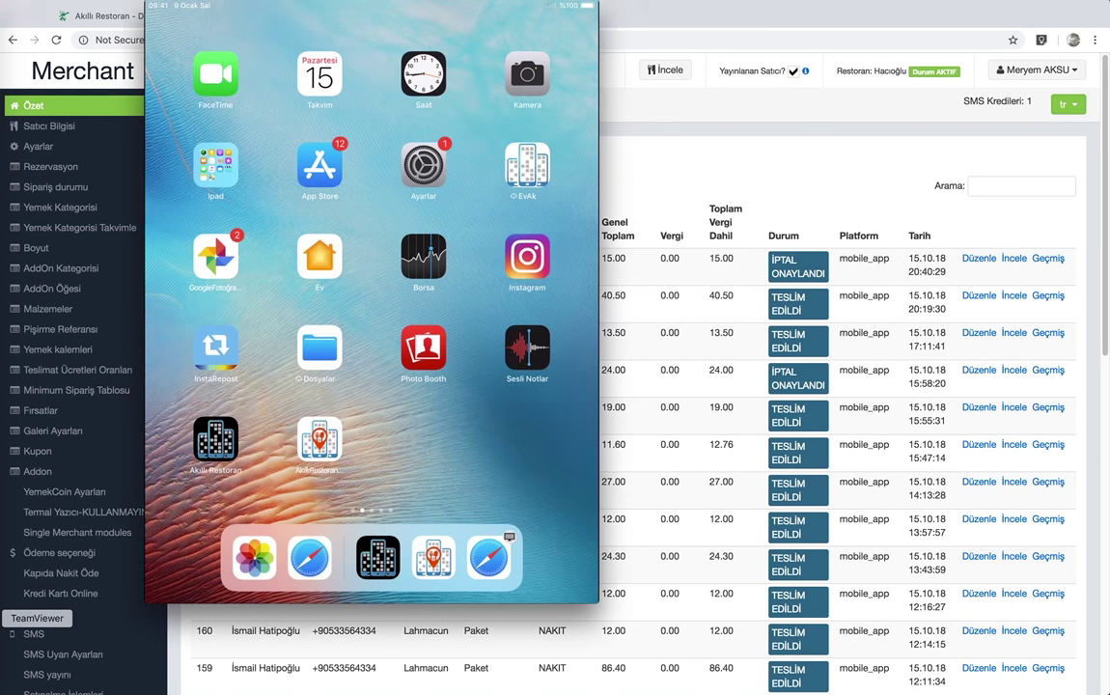
click(19, 618)
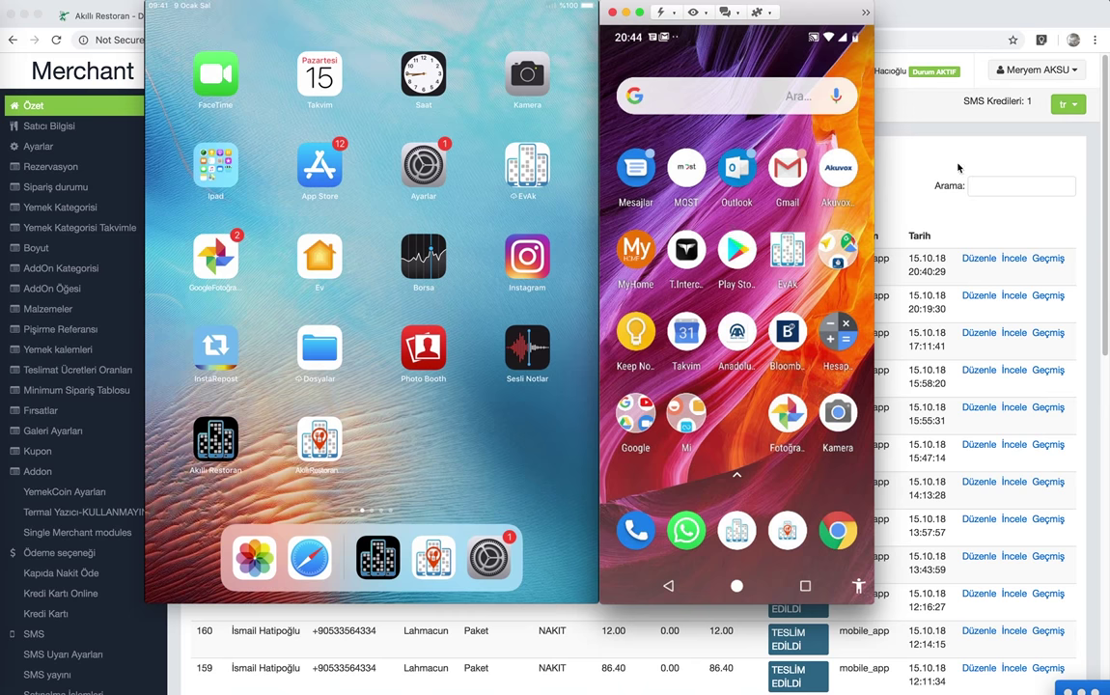
key(super+Tab)
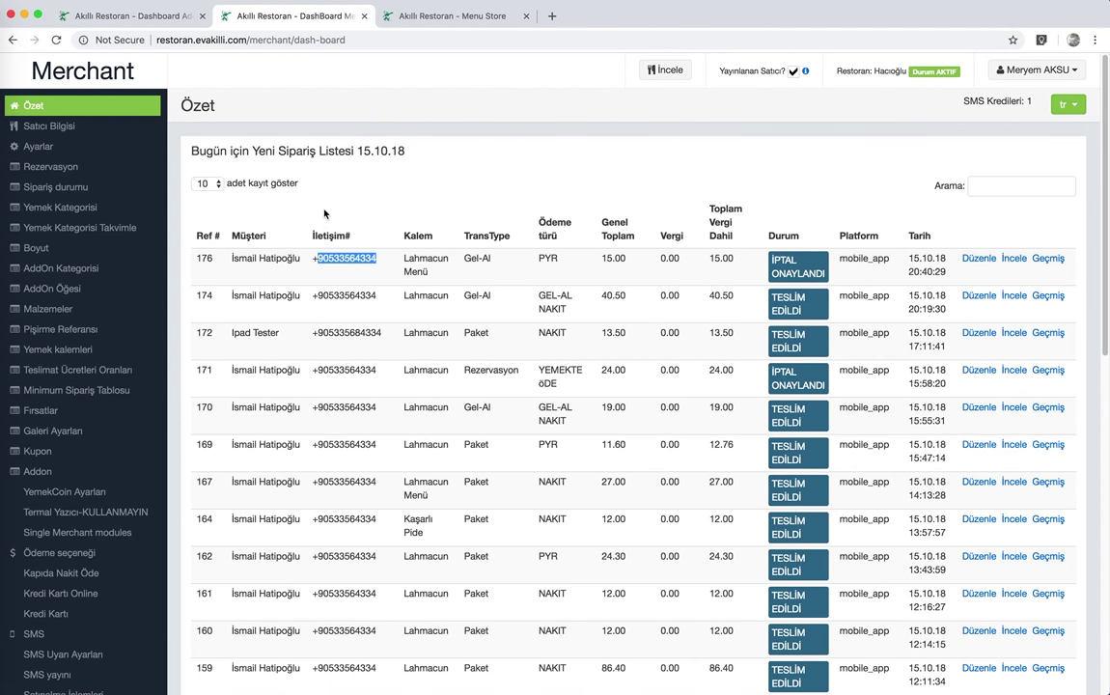
Step: Review Hacıoğlu's seller information, covering the restaurant details, description, login details, Google map, membership status and payment history
click(93, 134)
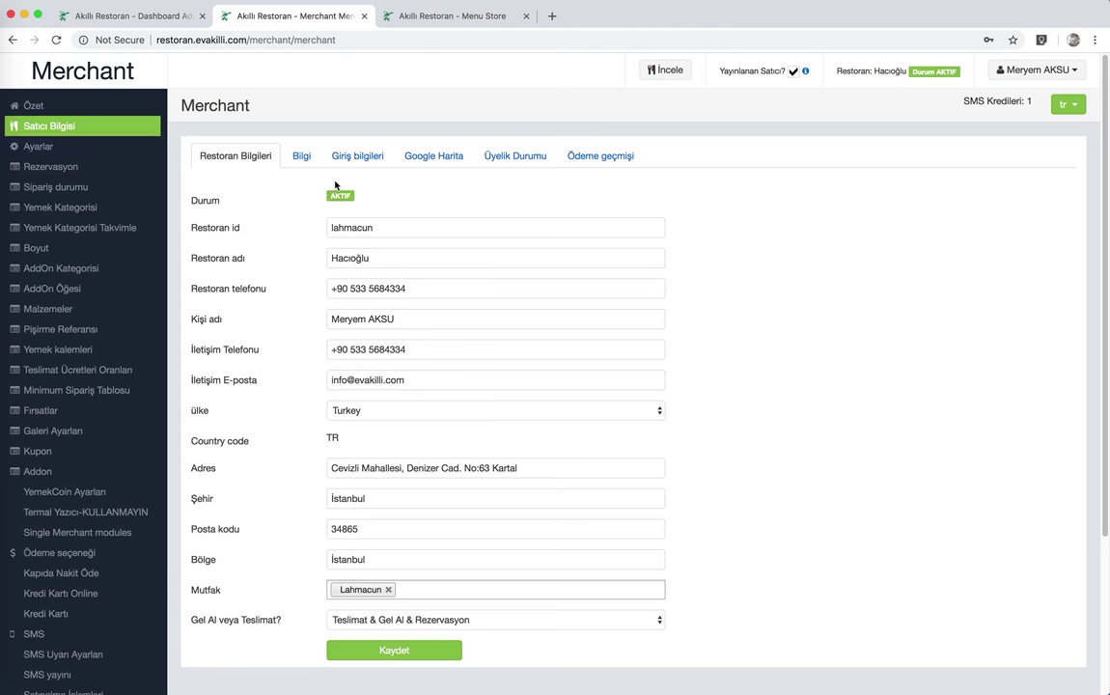
click(305, 159)
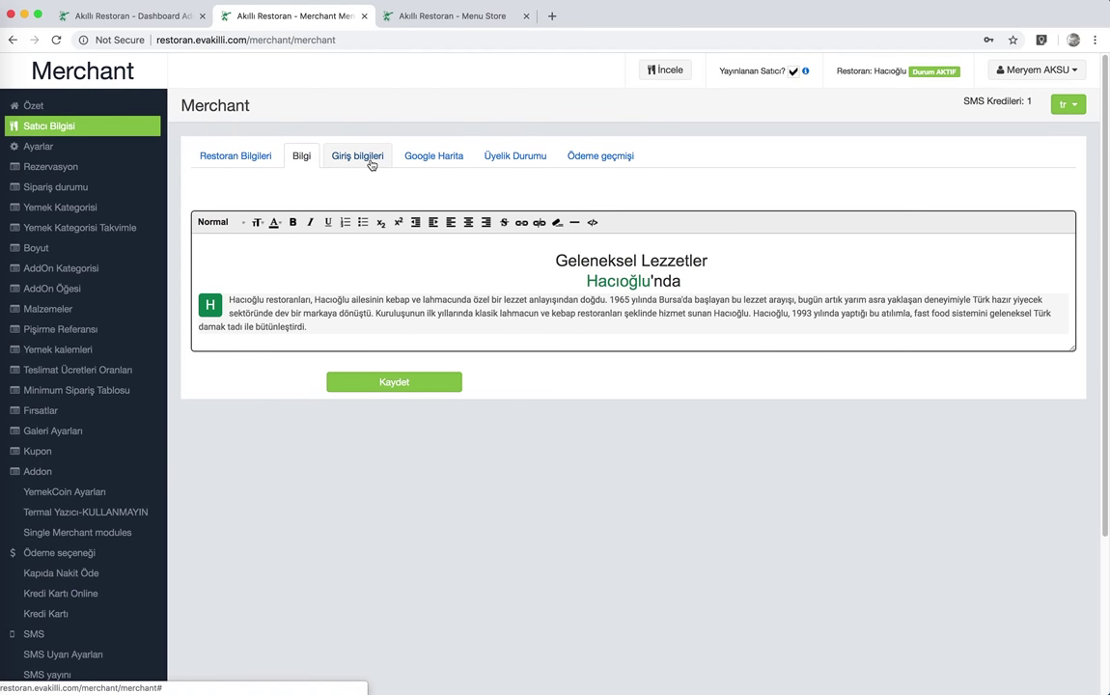
click(372, 163)
click(410, 158)
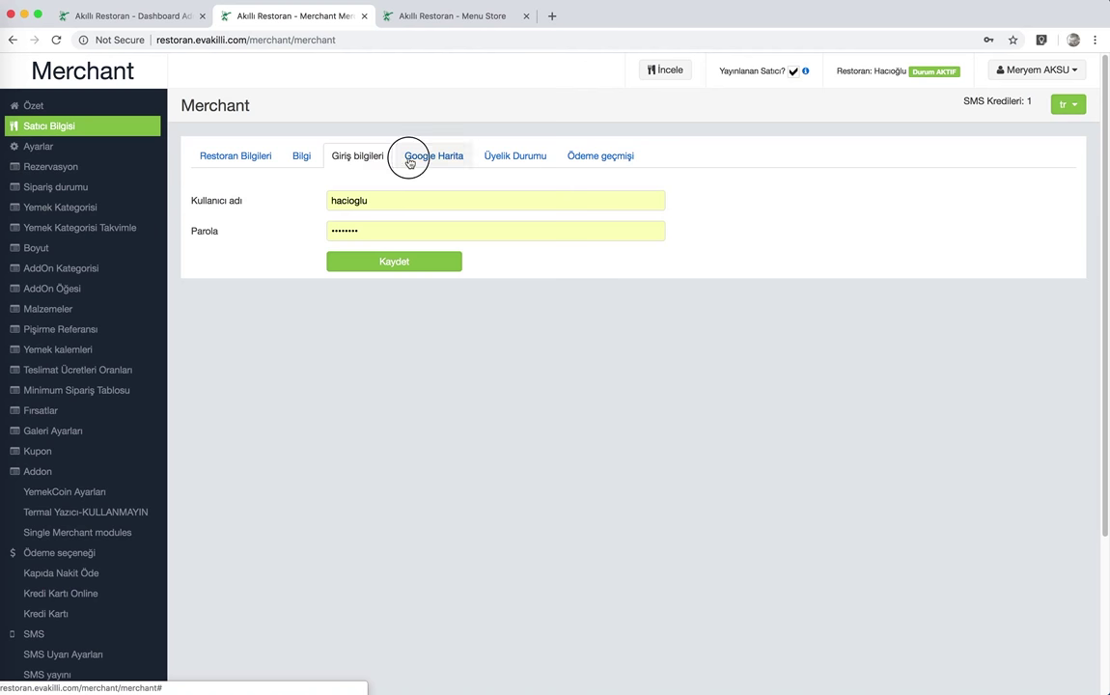
click(496, 163)
click(566, 161)
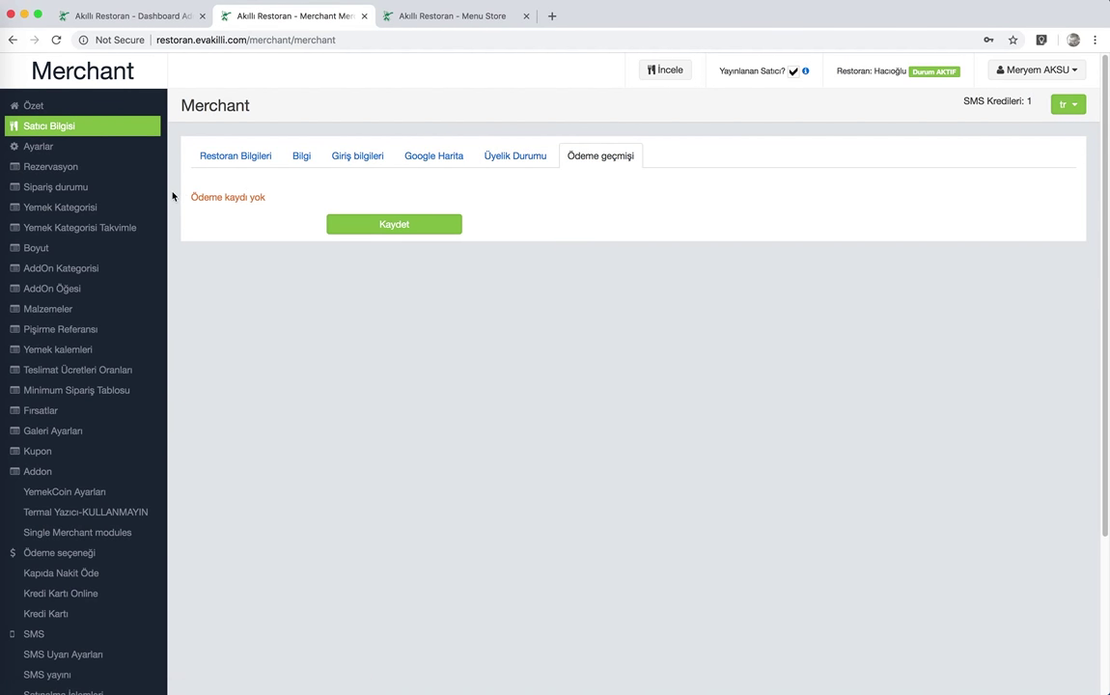
click(223, 159)
Step: Open the merchant settings (Ayarlar) and review the logo, order, food, receipt, printing, free delivery, store status and order amount limit options
click(83, 152)
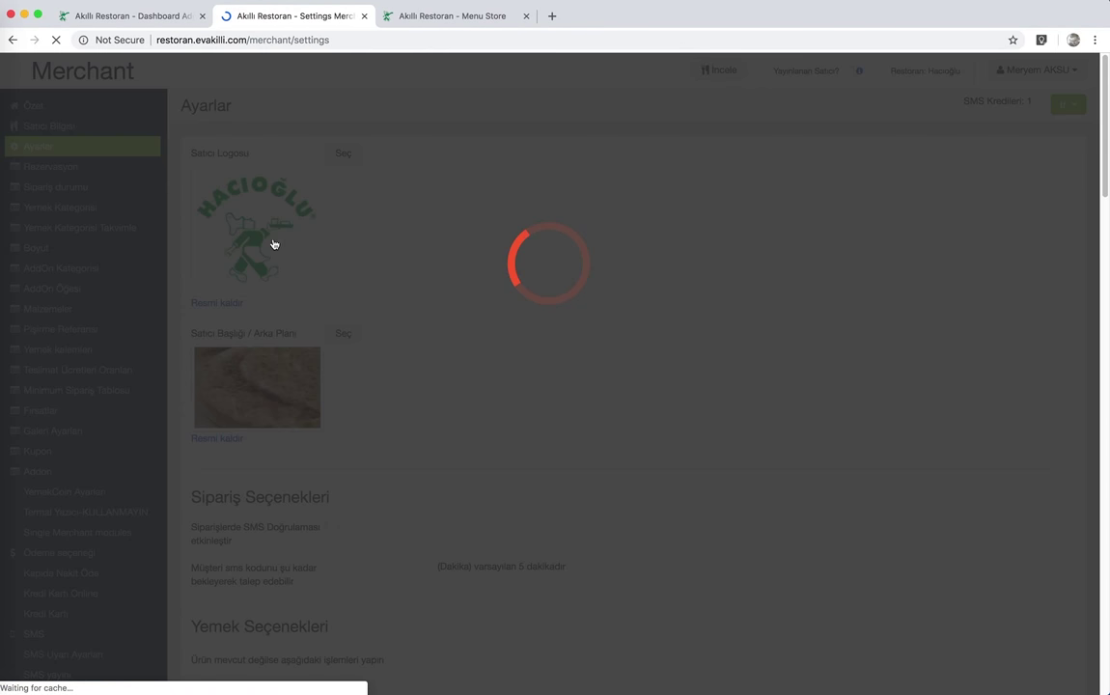
scroll(405, 237, down, 5)
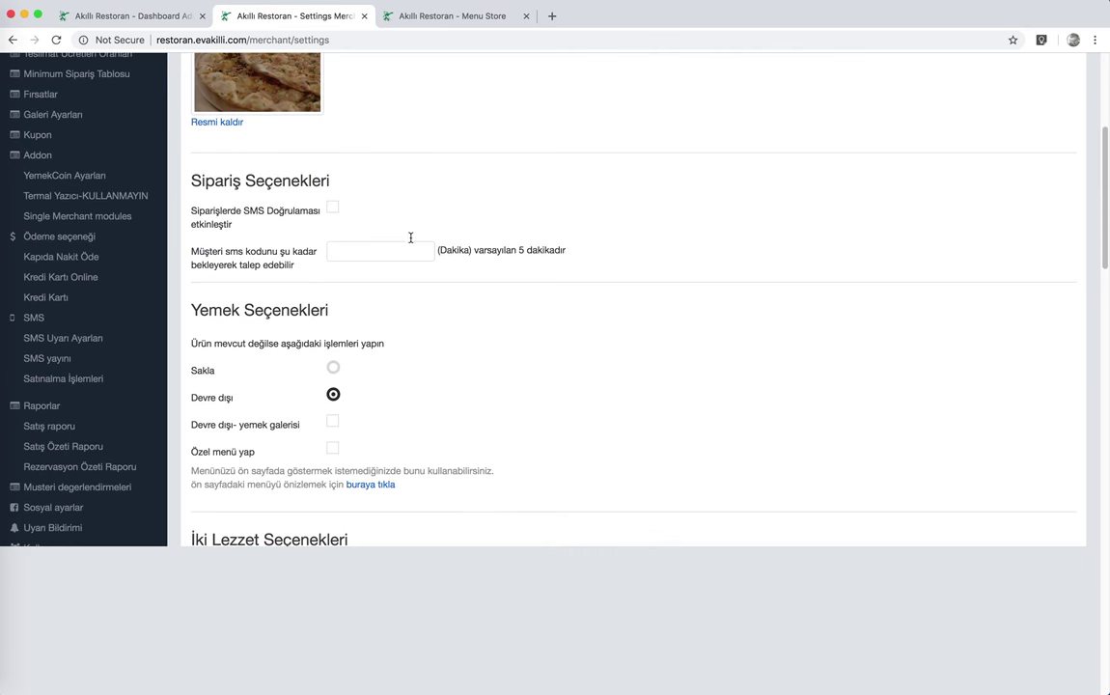
scroll(411, 241, down, 10)
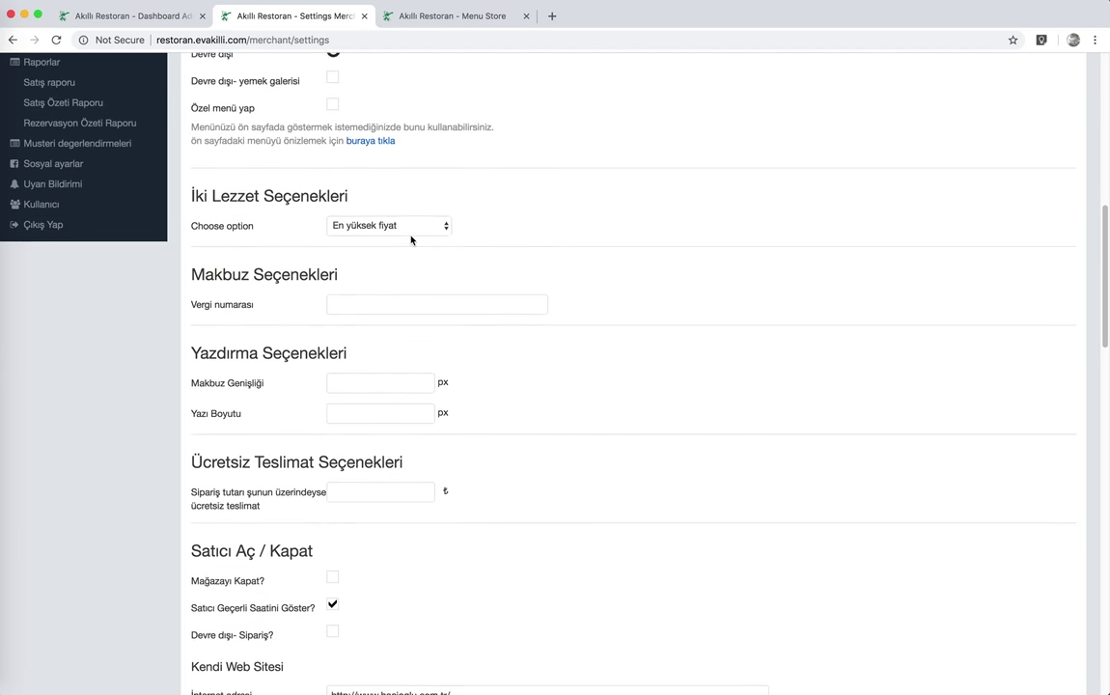
scroll(421, 340, down, 1)
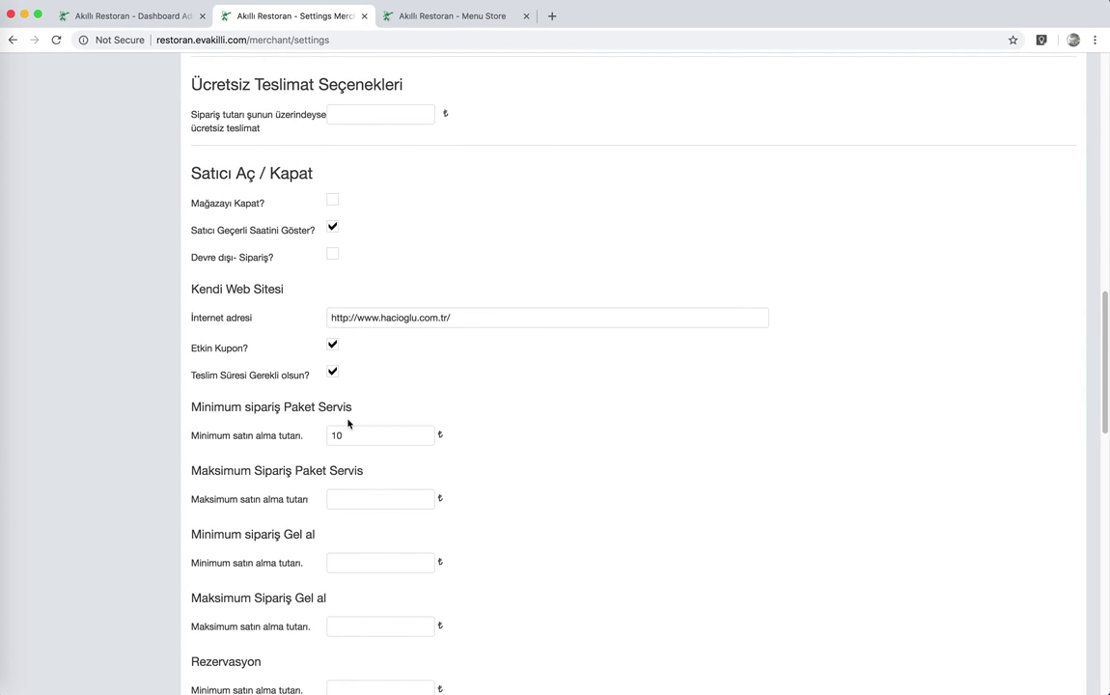
click(359, 435)
scroll(453, 359, down, 1)
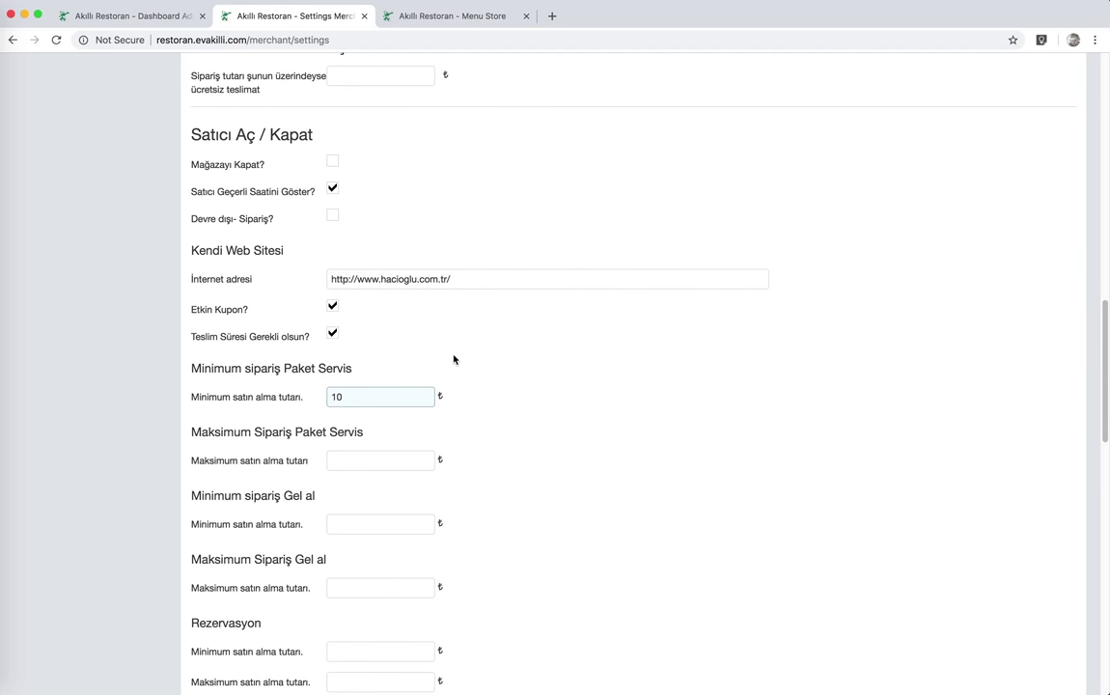
scroll(454, 361, down, 1)
scroll(333, 386, down, 1)
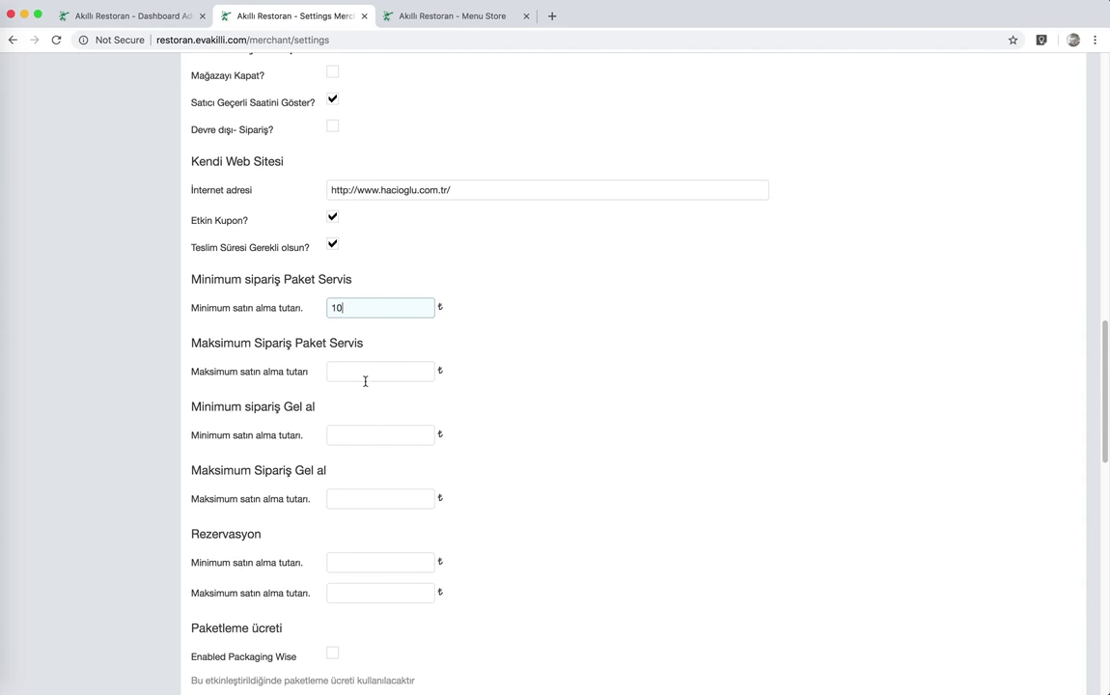
Step: Review the reservation limits, packaging fee, tax and delivery charges, delivery time and distance, and tip settings
scroll(478, 414, down, 8)
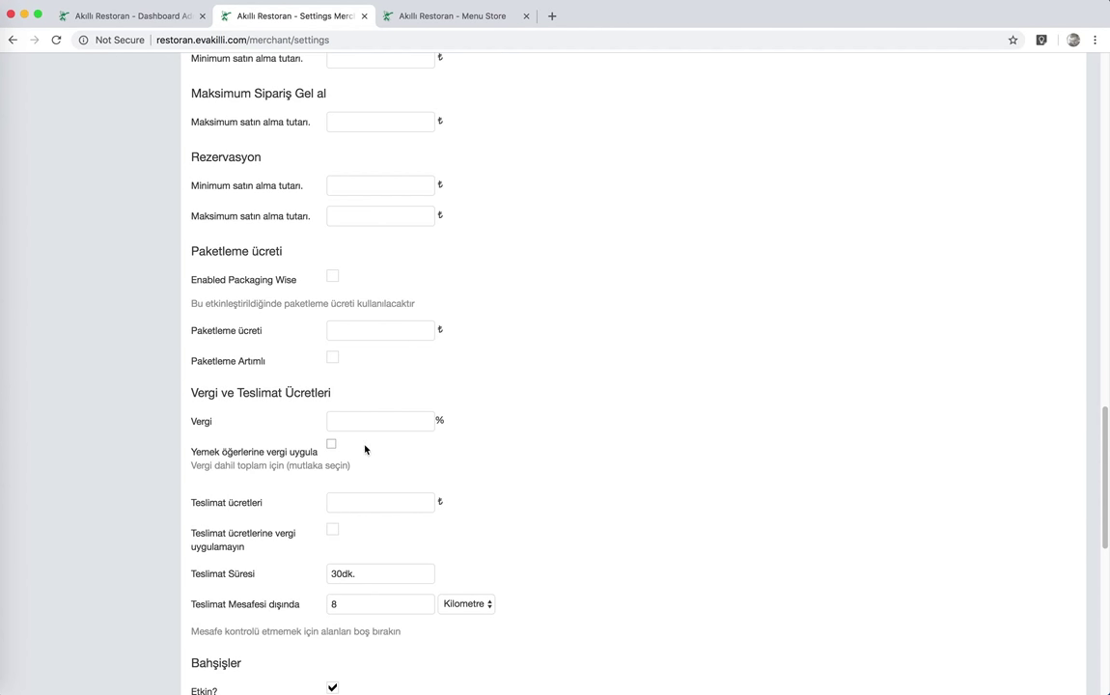
scroll(398, 411, down, 1)
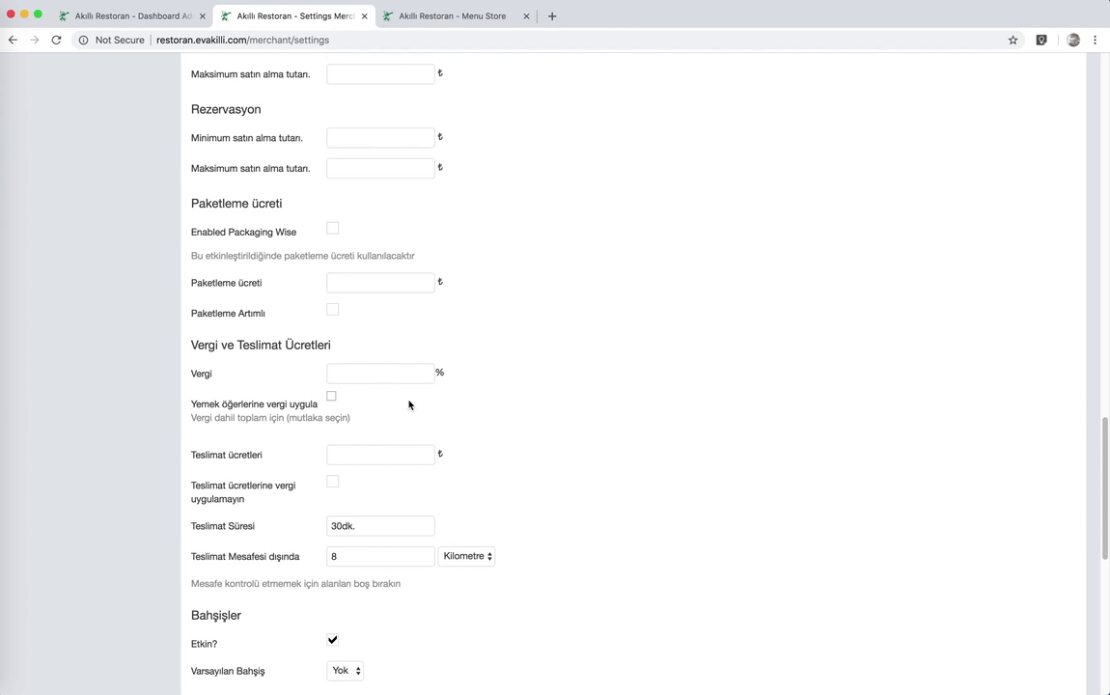
scroll(583, 398, down, 1)
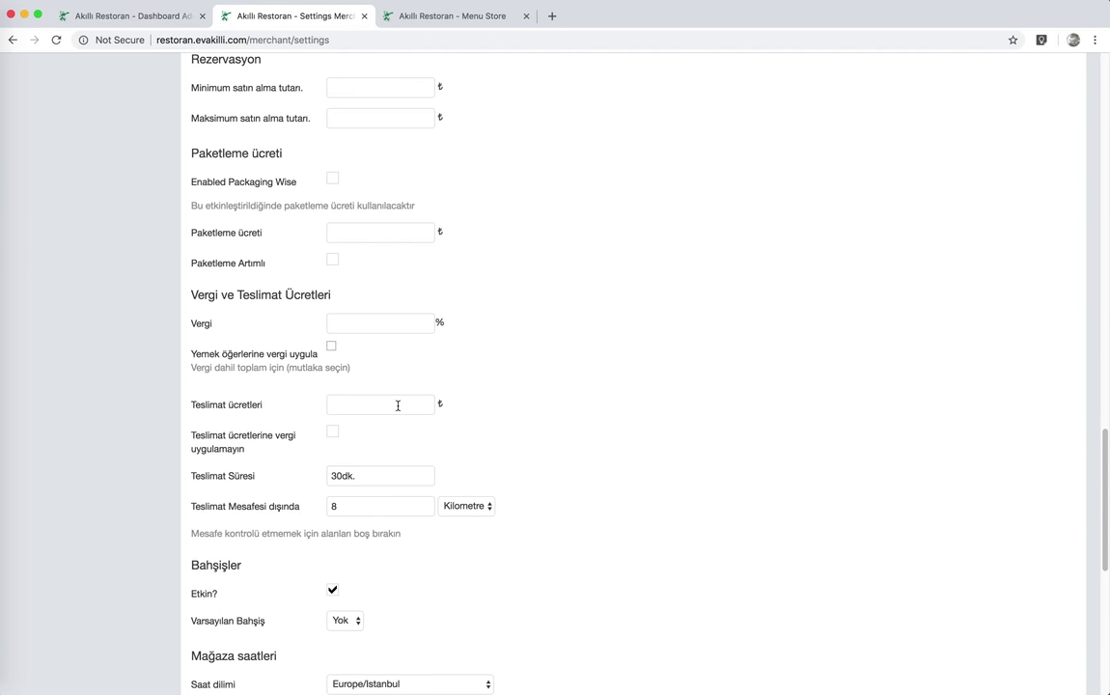
scroll(398, 405, down, 1)
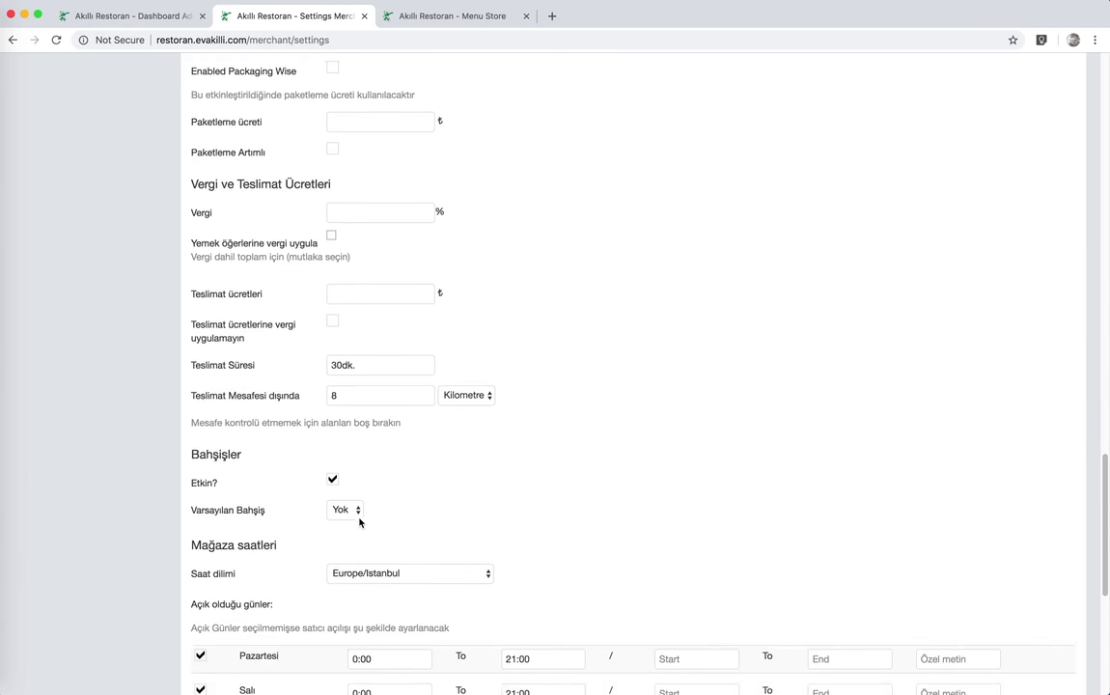
Step: Examine the store opening hours, Friday's custom text field, and the out-of-hours and holiday messages, and return to the start of the settings
scroll(359, 524, down, 5)
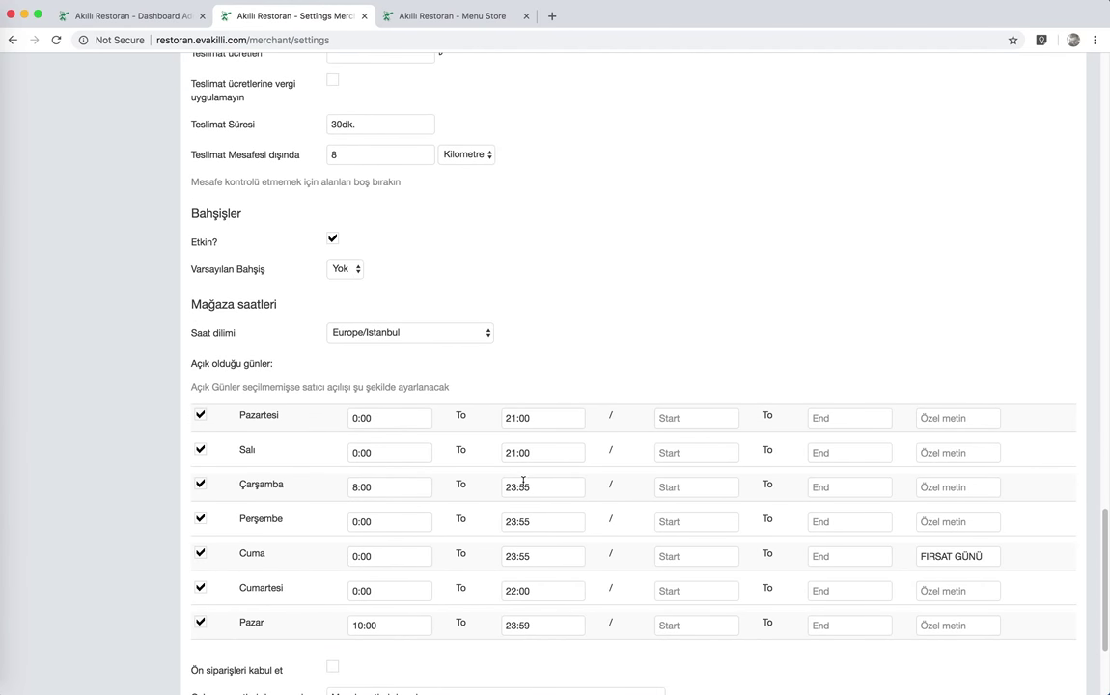
scroll(579, 511, down, 3)
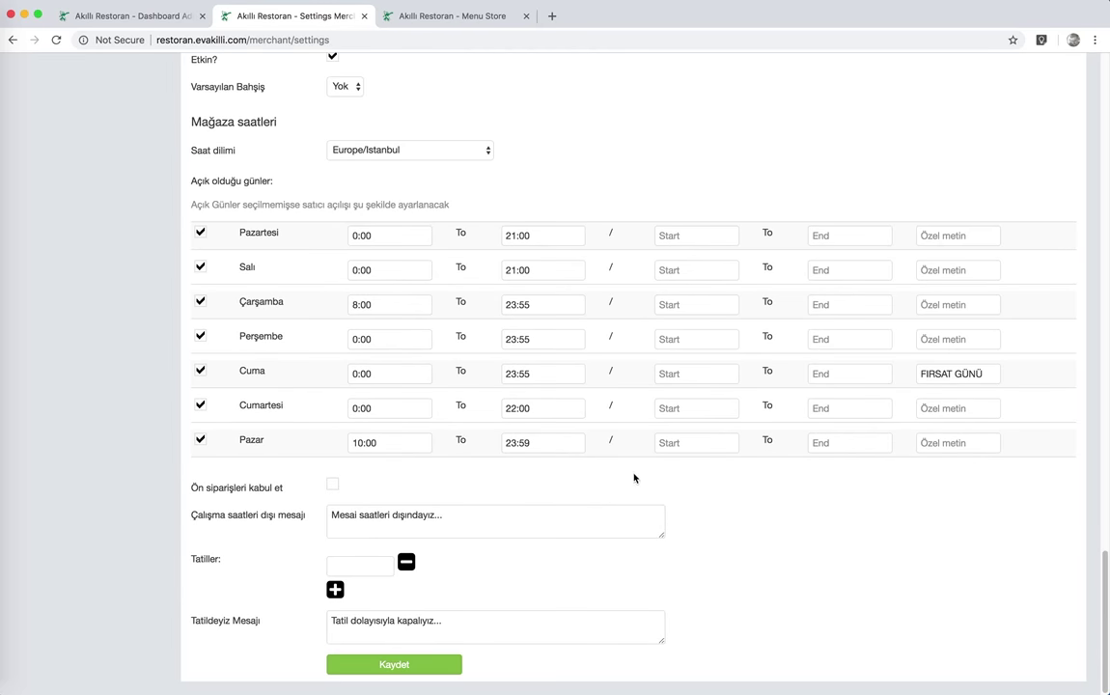
click(955, 374)
scroll(338, 463, up, 5)
scroll(345, 444, up, 15)
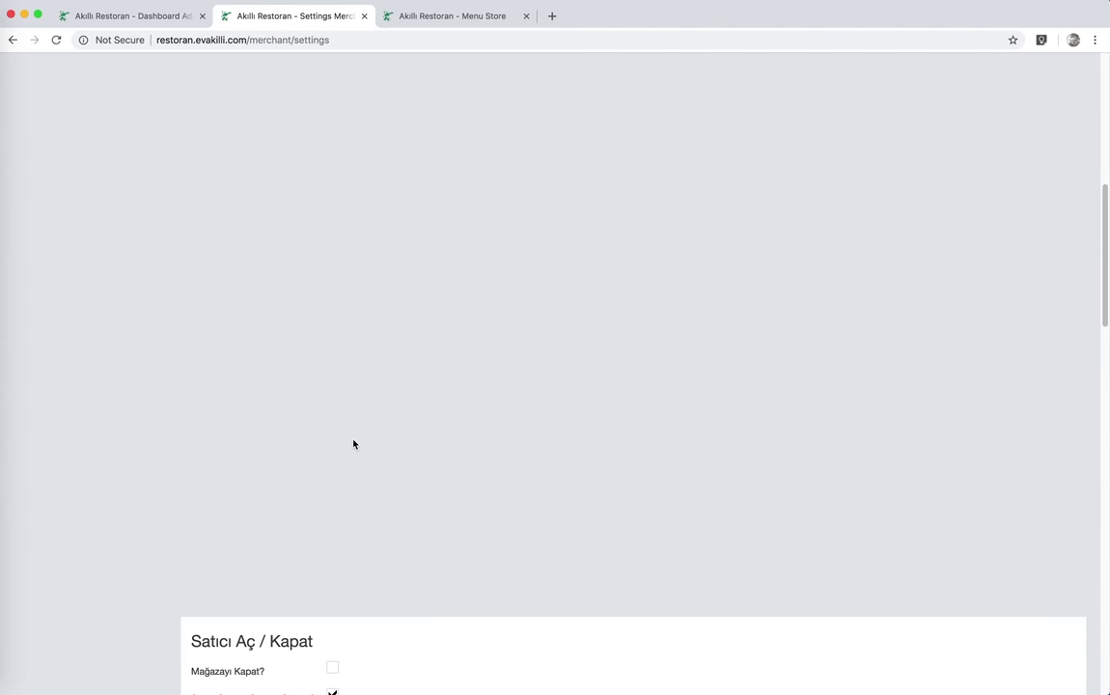
scroll(350, 446, up, 10)
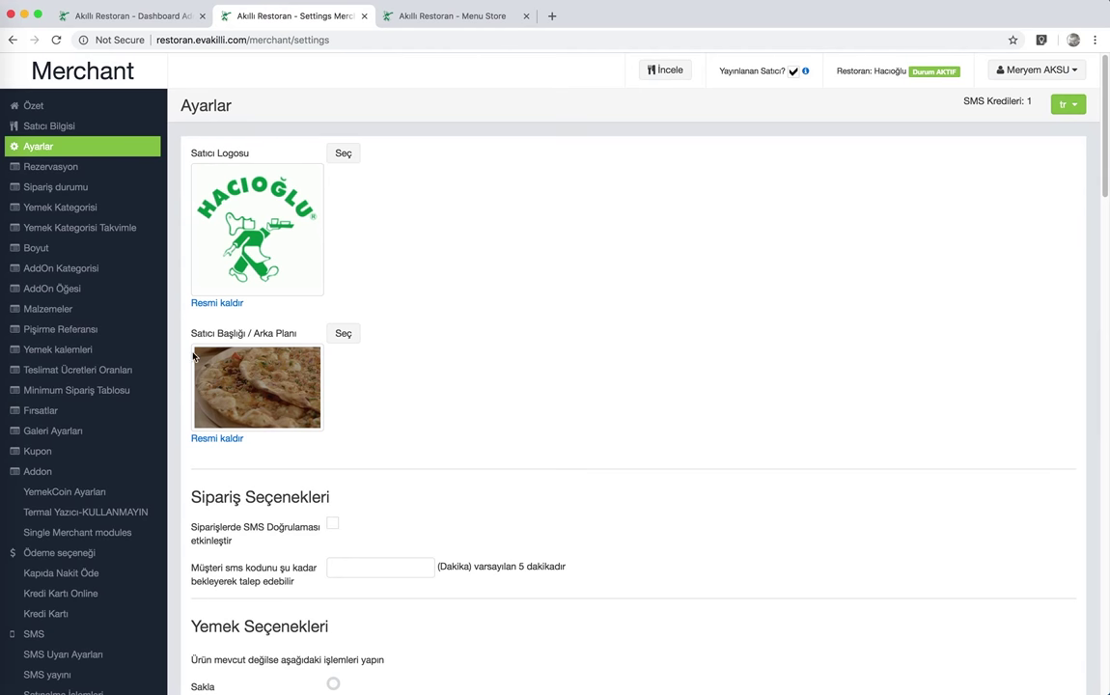
Step: View the reservation list, the default order status settings and the food category list in turn
click(50, 166)
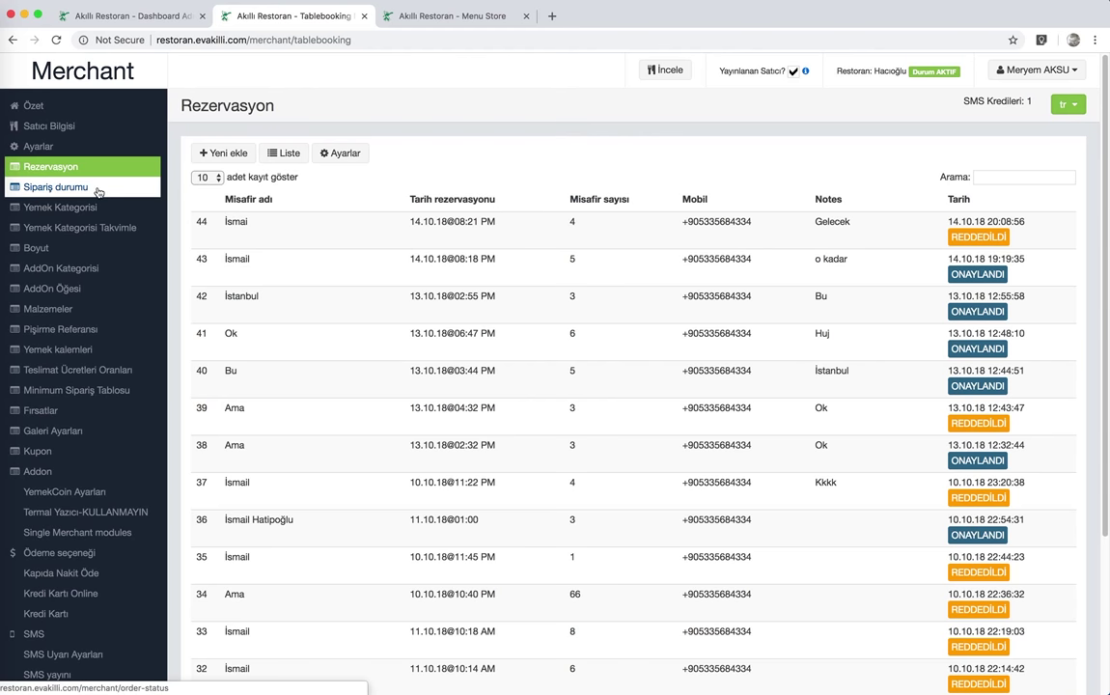
click(58, 187)
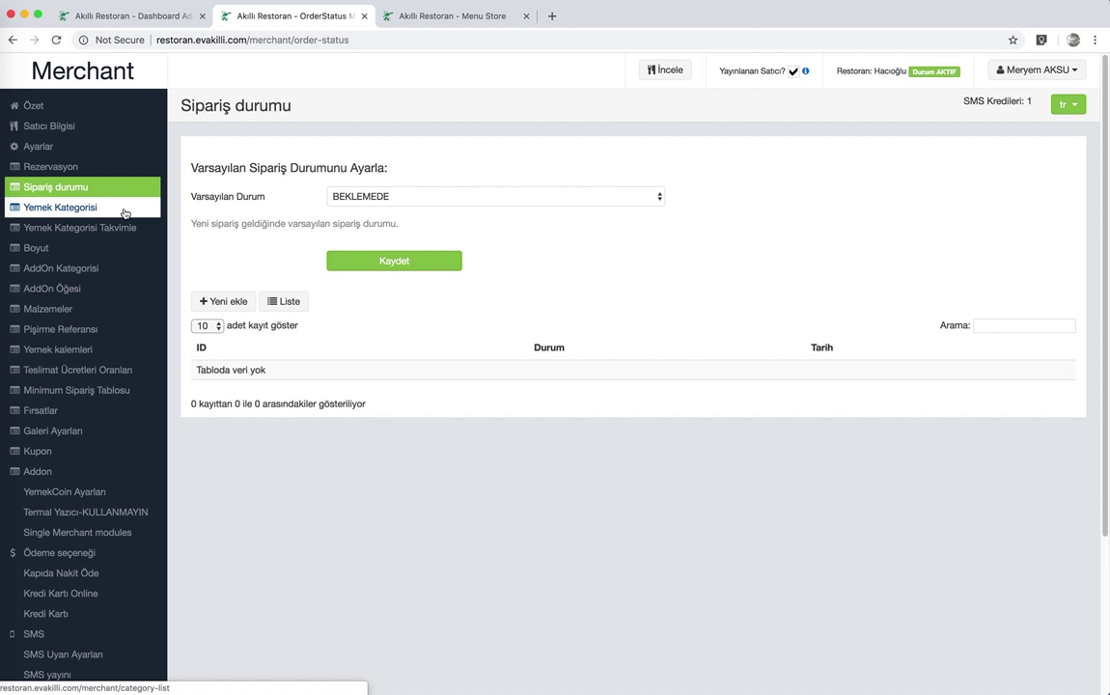
click(111, 207)
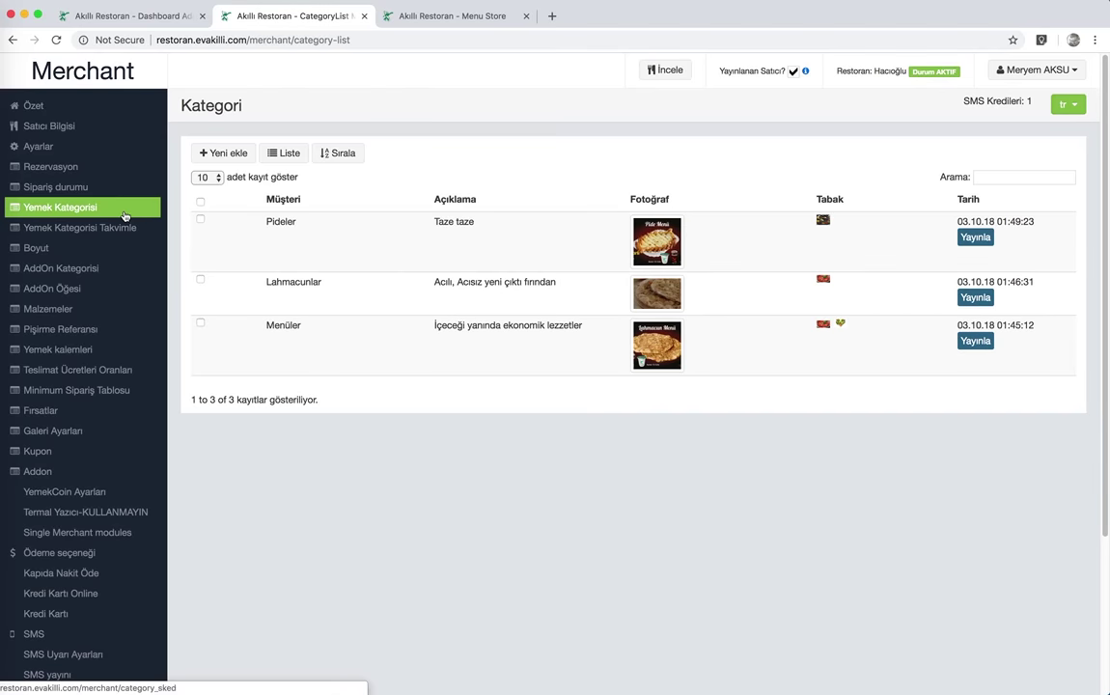
mouse_move(347, 245)
mouse_move(364, 351)
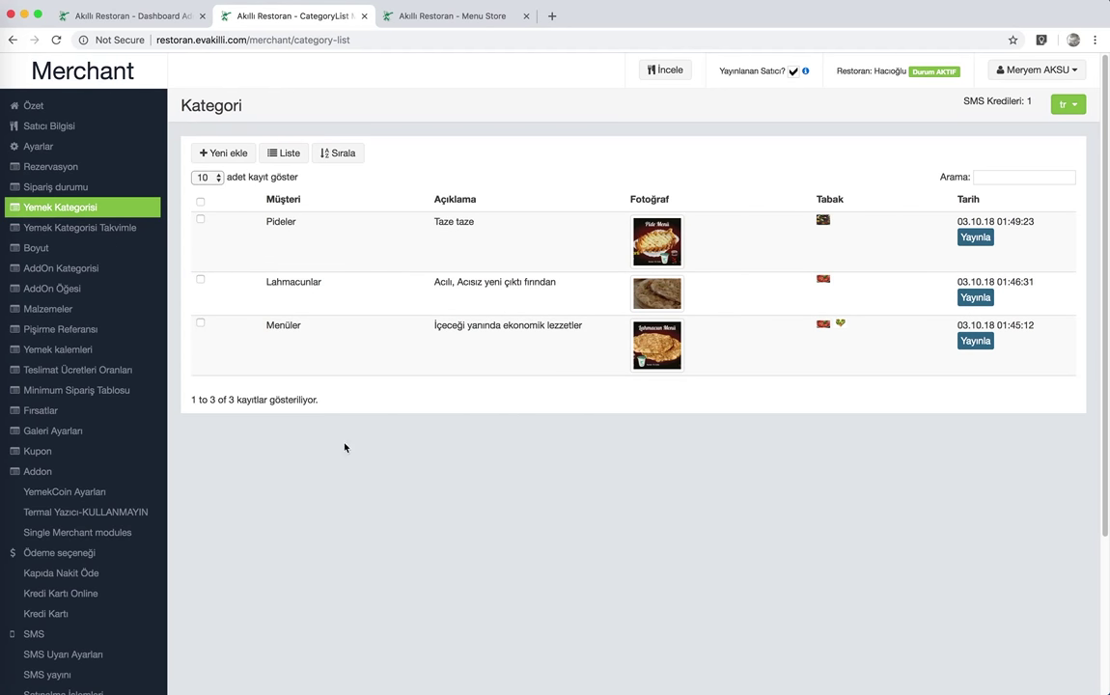
Step: View the food category schedule, the size list and the add-on category list in turn
click(118, 231)
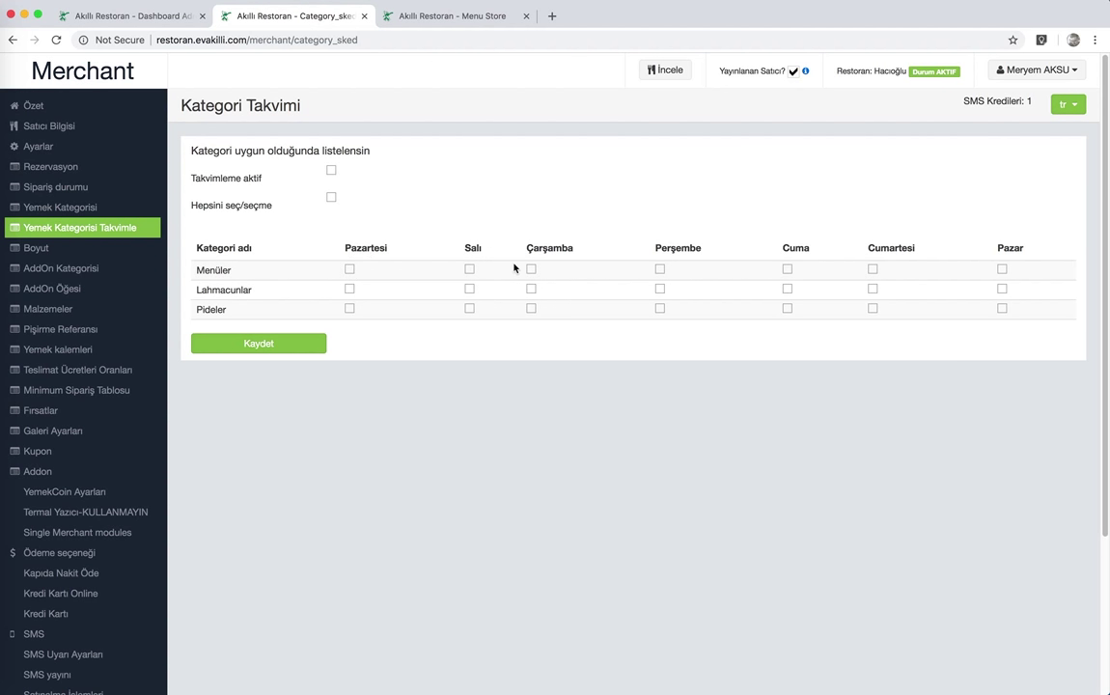
click(57, 250)
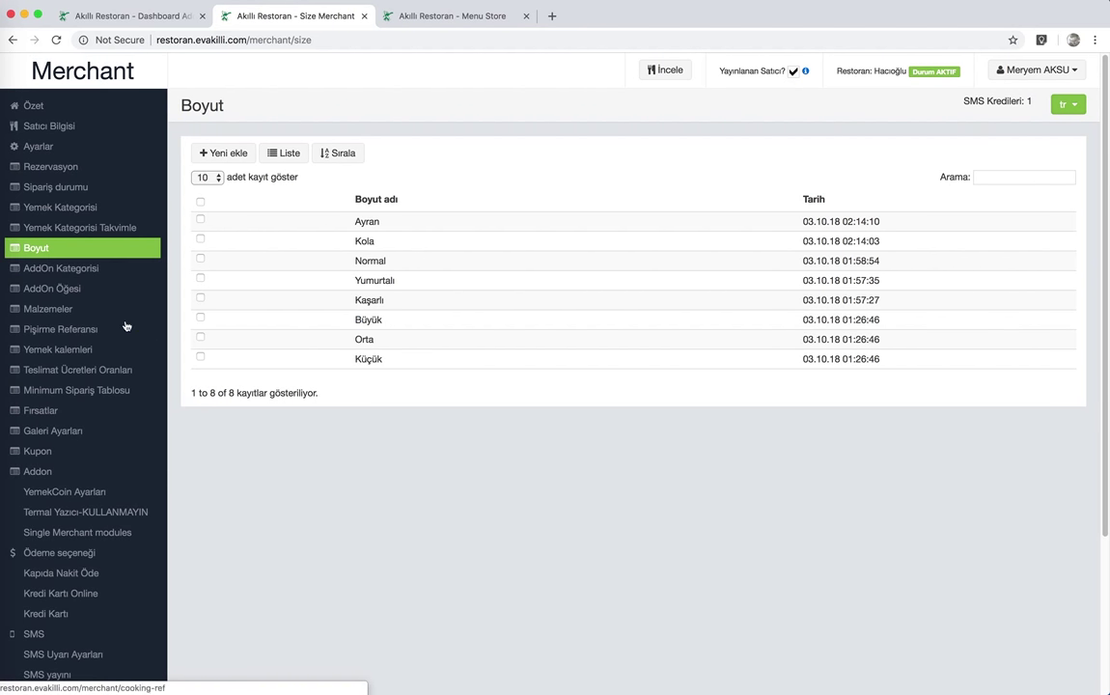
click(110, 274)
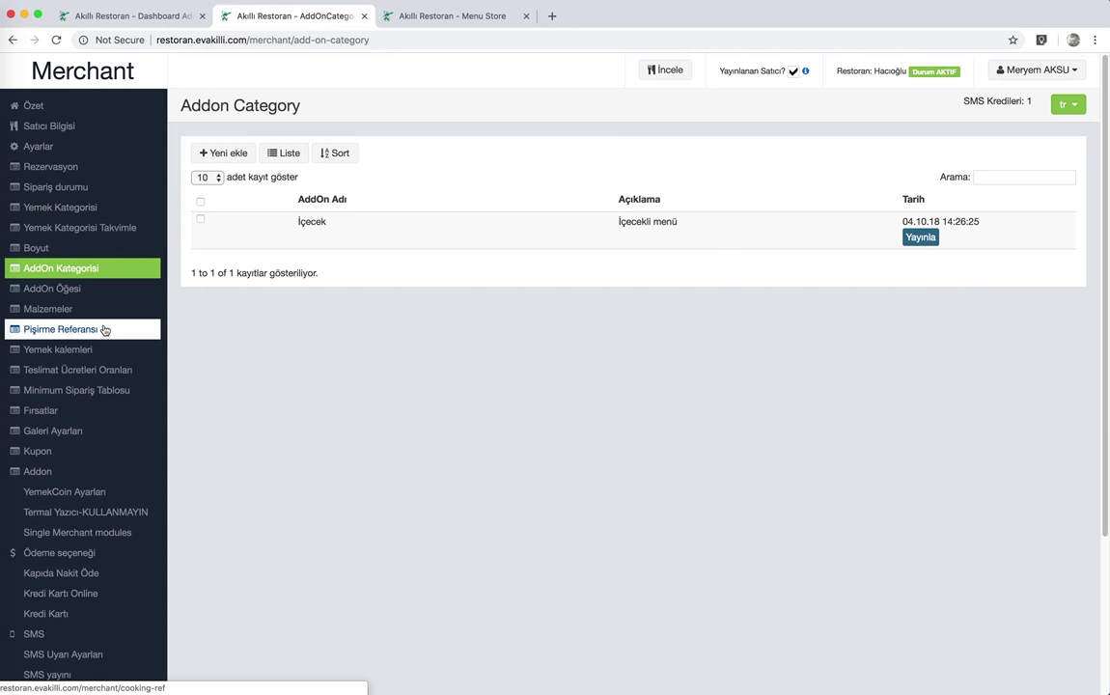
Step: View the cooking reference list (Pişirme Referansı) and the ingredients list (Malzemeler)
click(145, 328)
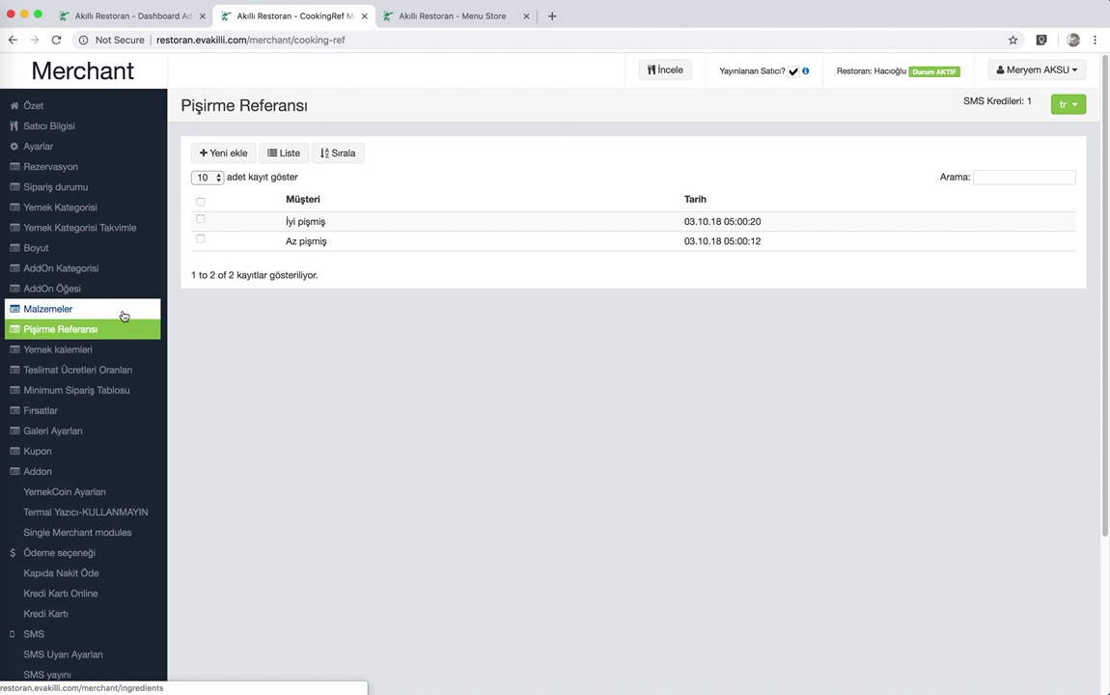
click(123, 316)
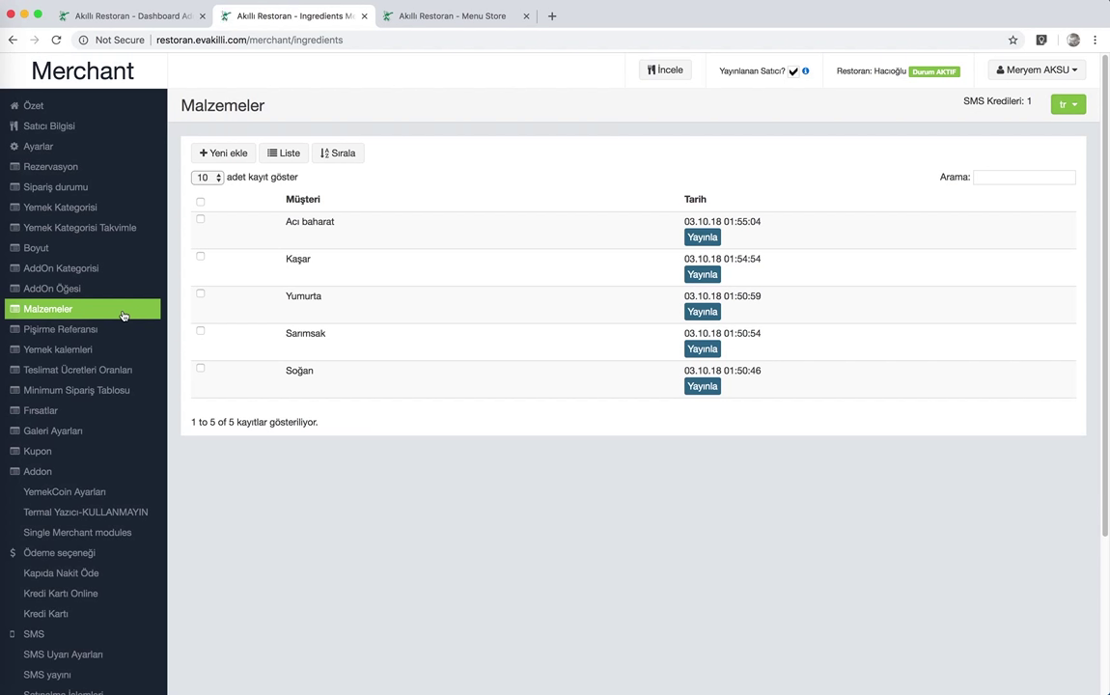
scroll(121, 304, down, 1)
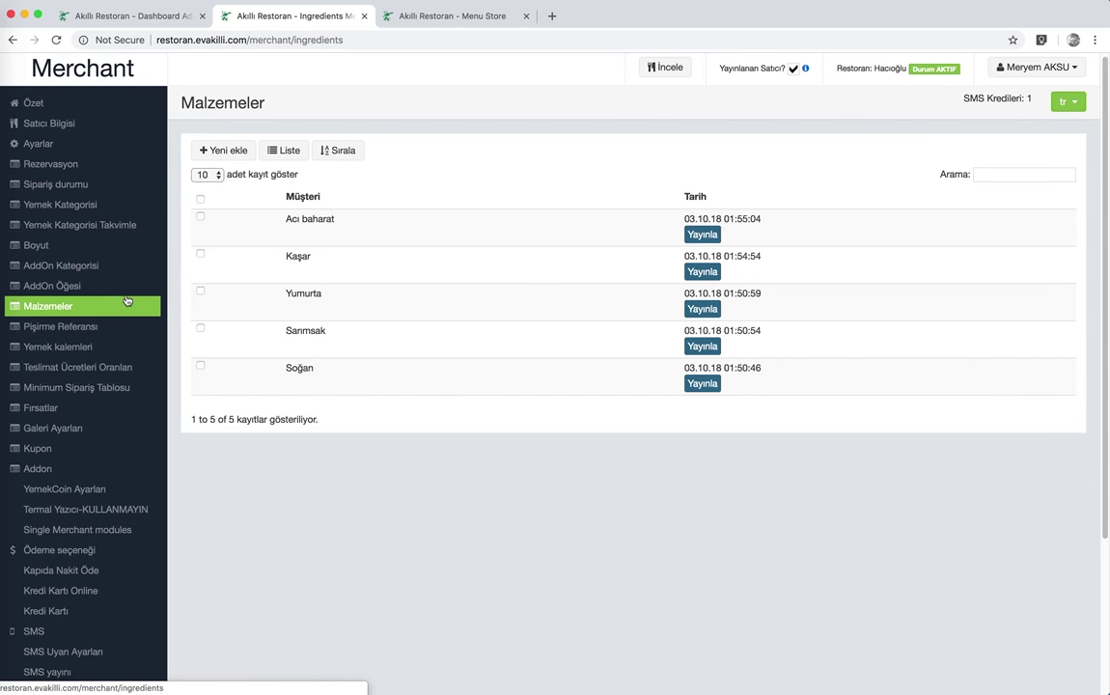
scroll(123, 302, down, 5)
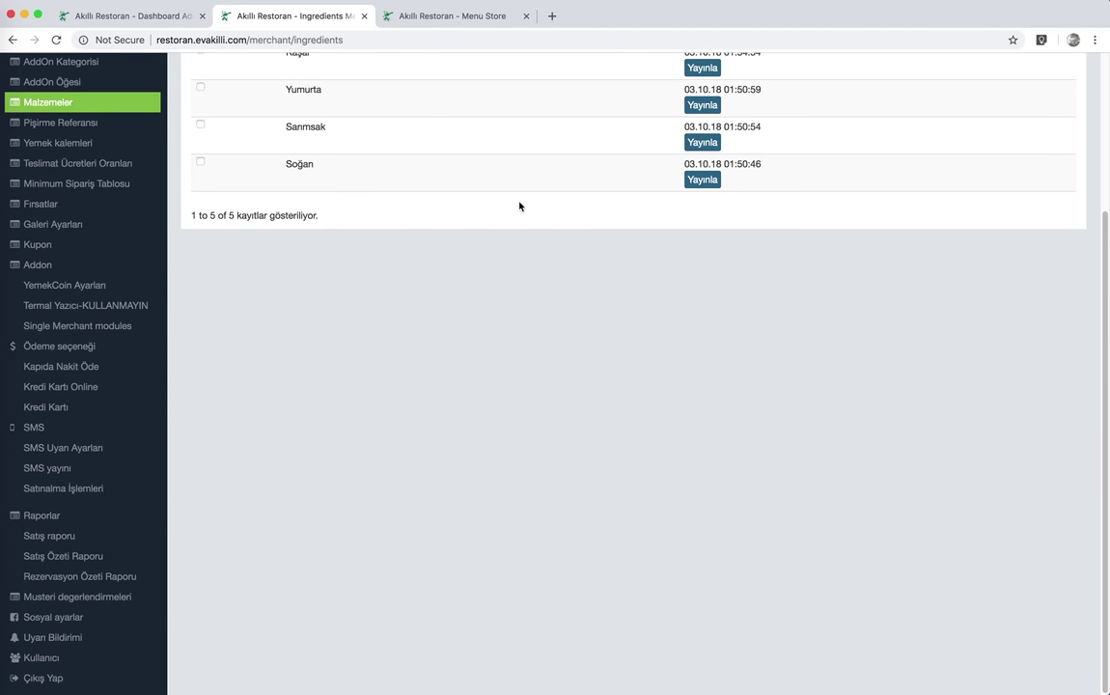
scroll(353, 162, up, 2)
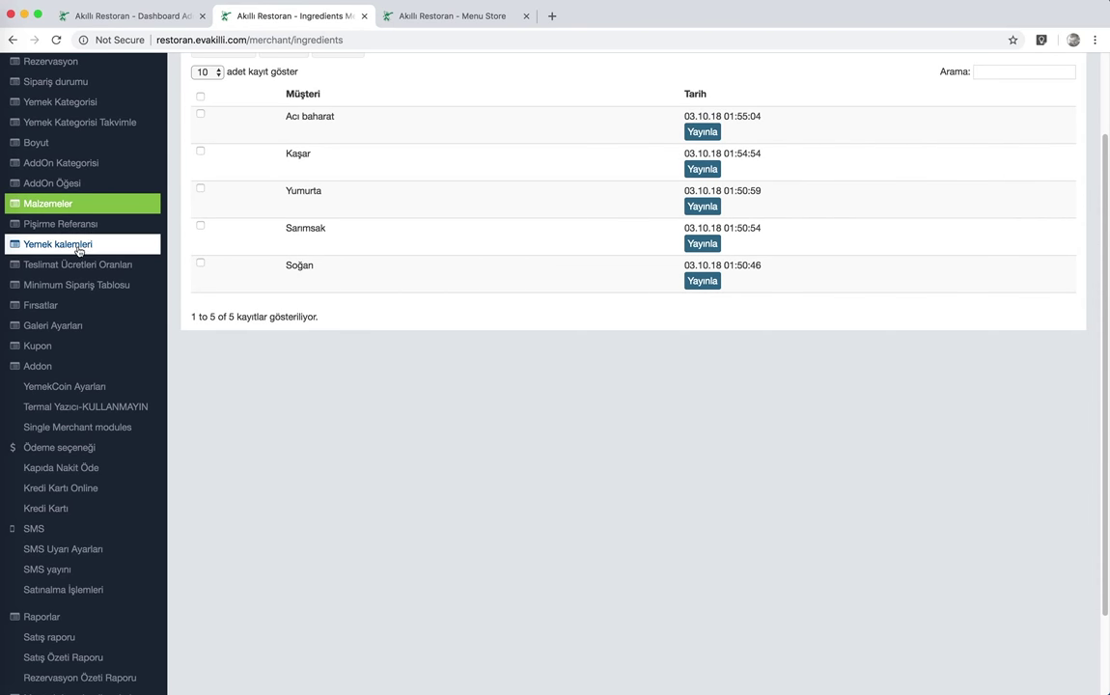
Step: Open the food items list, start a blank new food item form and show its available size choices
click(79, 249)
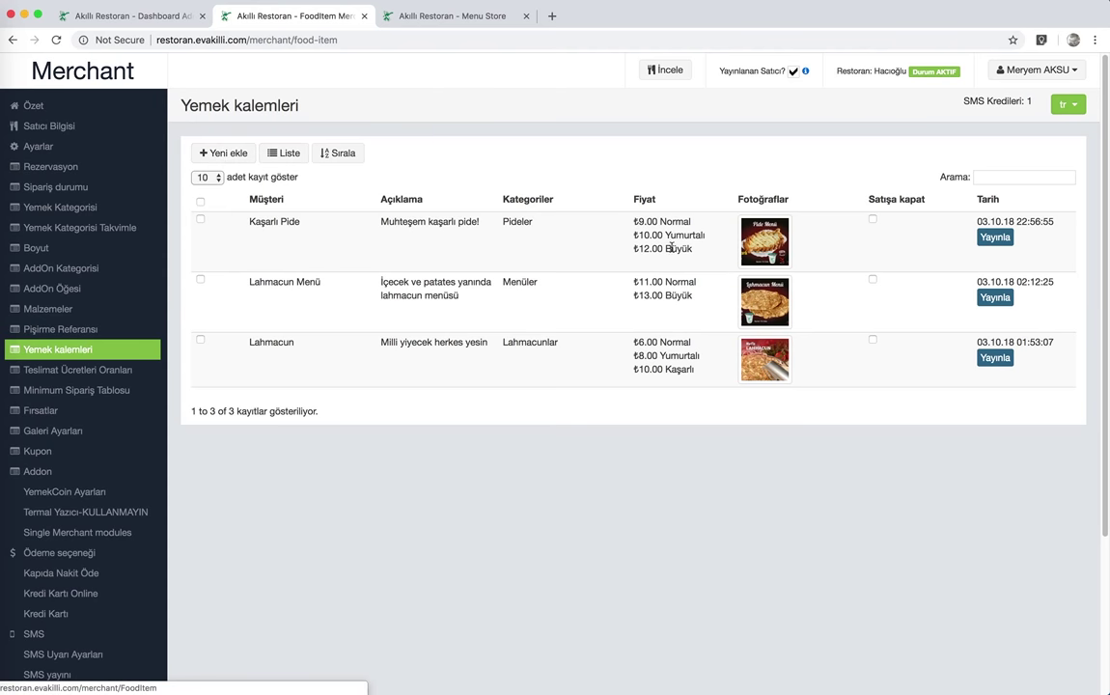
click(205, 152)
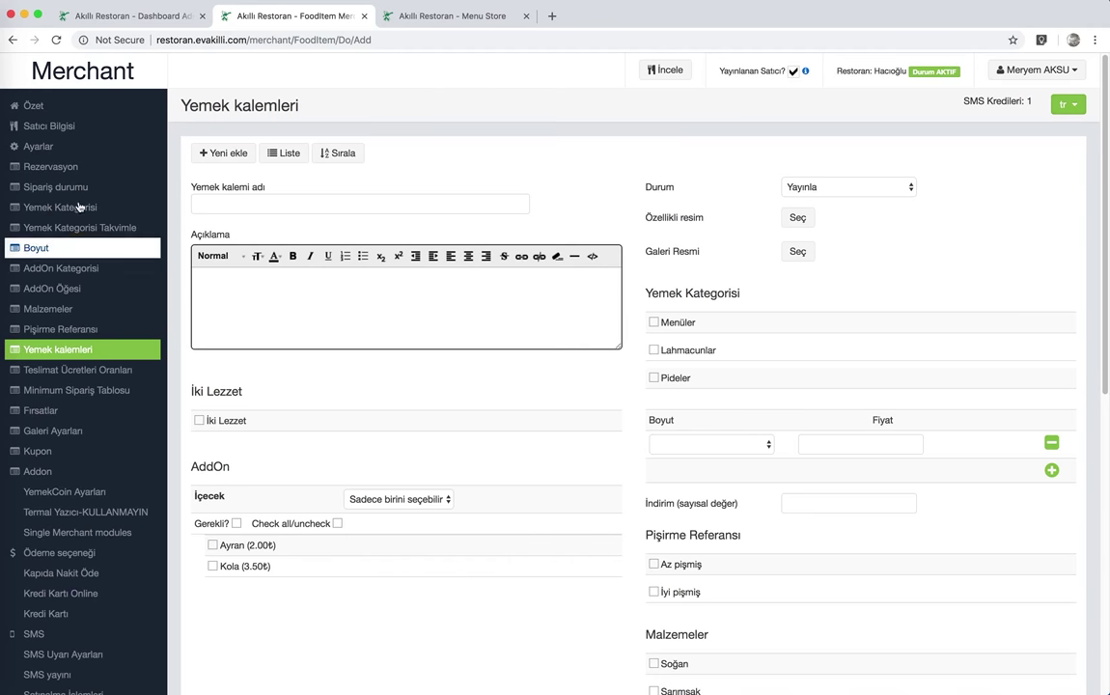
click(745, 444)
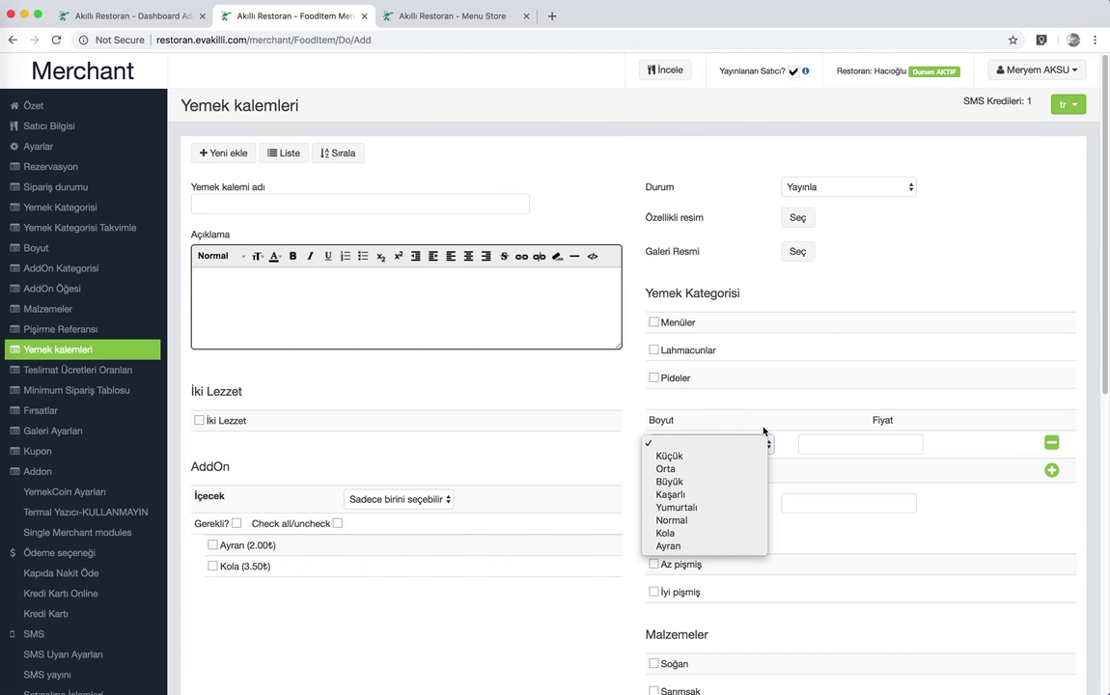
Step: Show the selection modes for the İçecek add-on and review the form's cooking, ingredient, dish, tax, points and packaging options
scroll(756, 421, down, 1)
scroll(761, 410, down, 5)
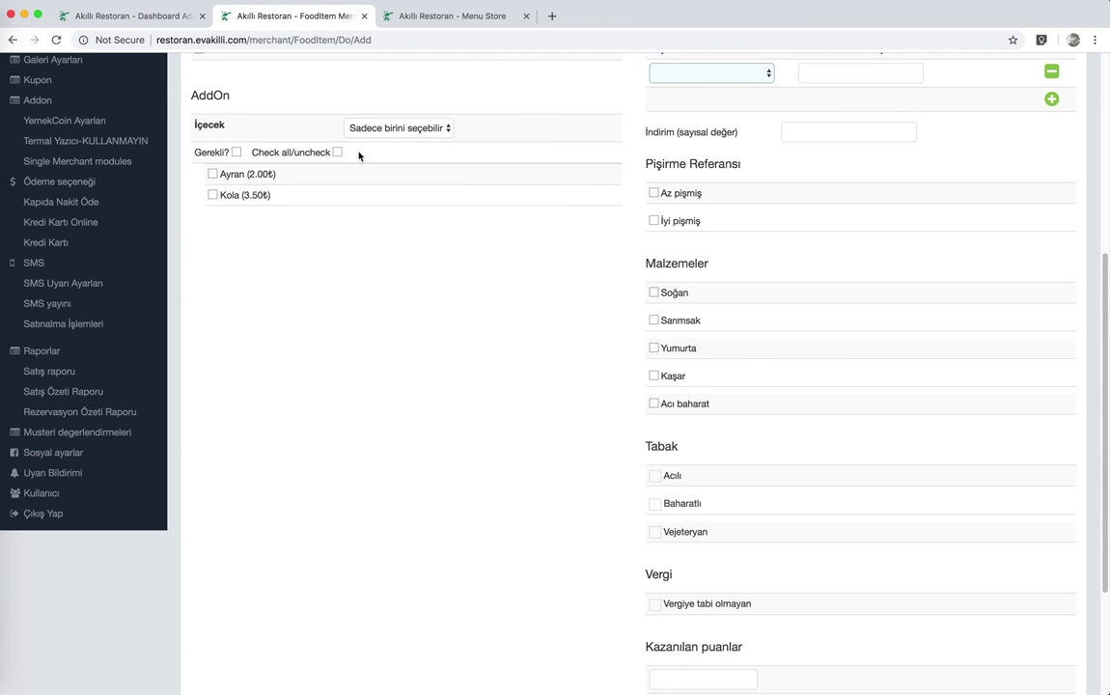
click(409, 130)
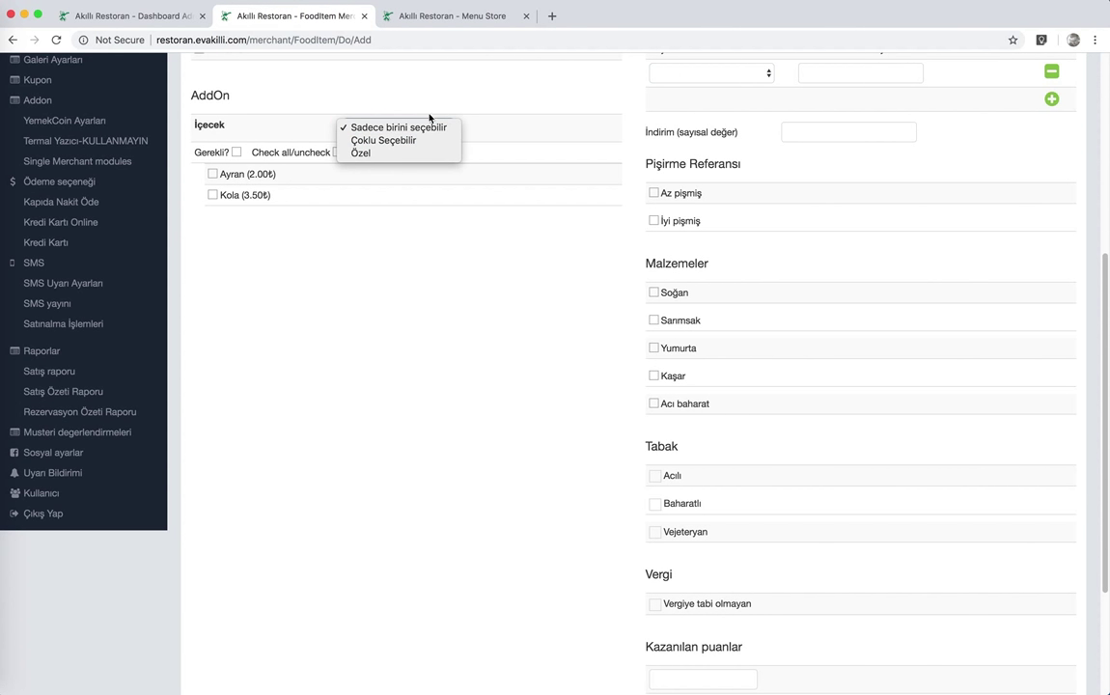
click(414, 78)
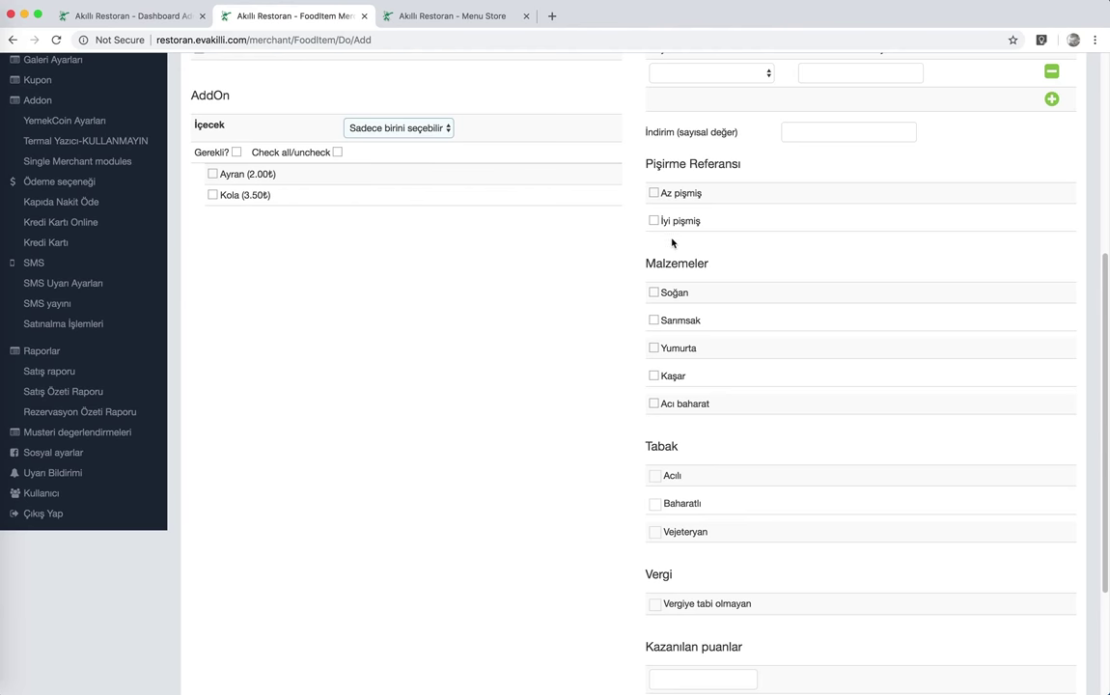
scroll(664, 232, down, 1)
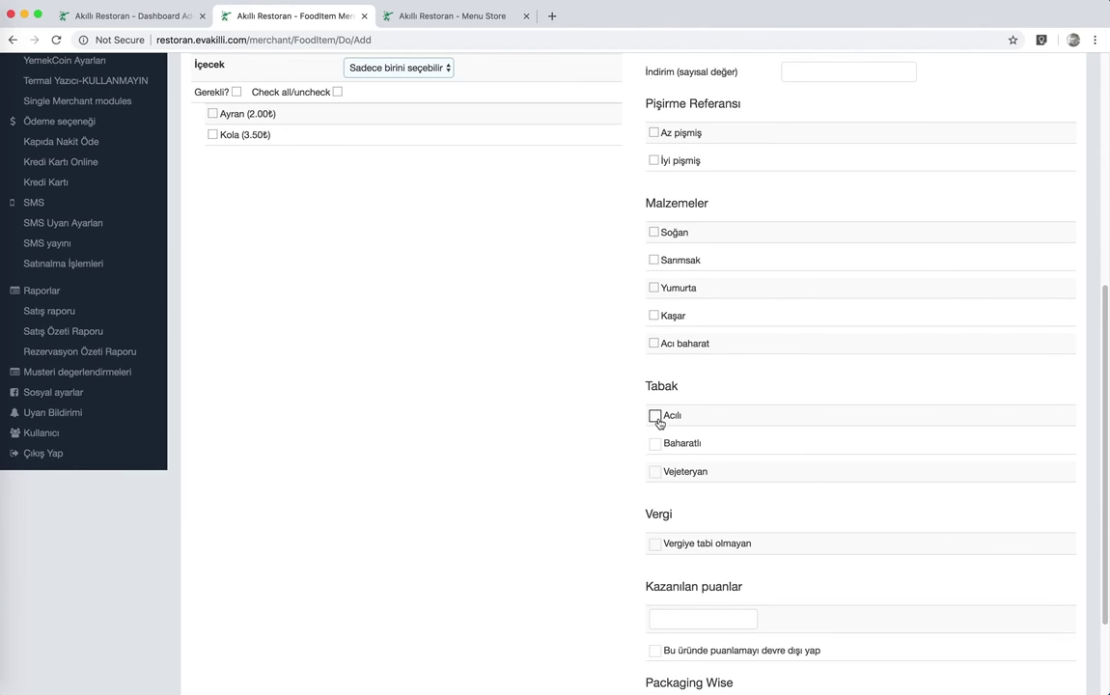
scroll(717, 378, down, 1)
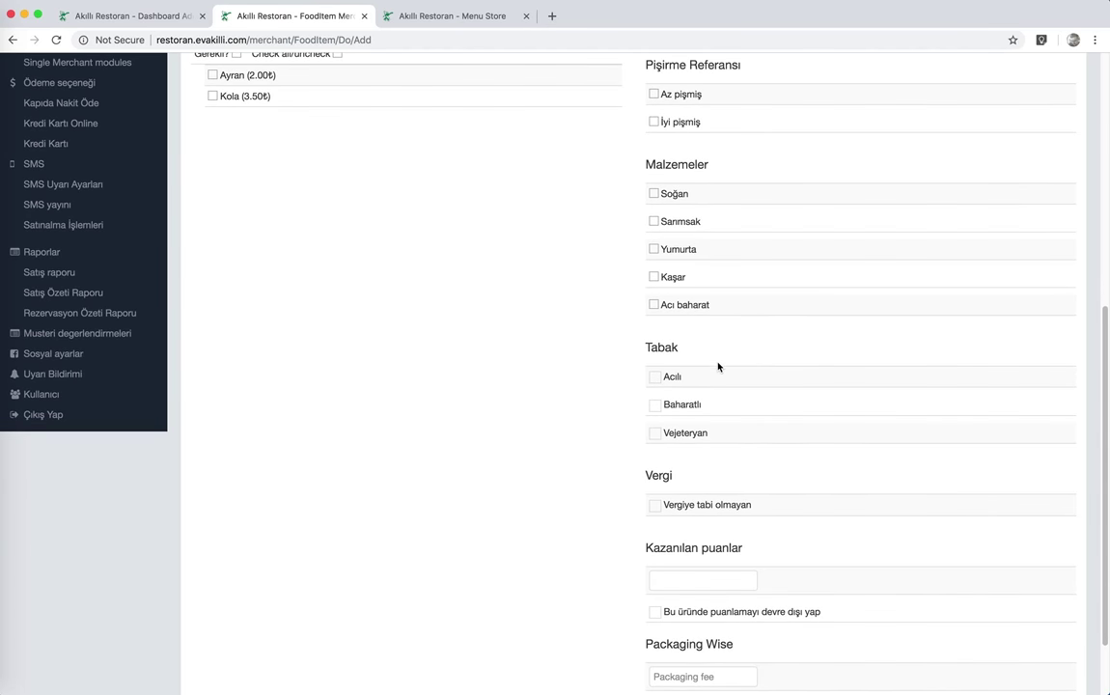
scroll(713, 365, down, 2)
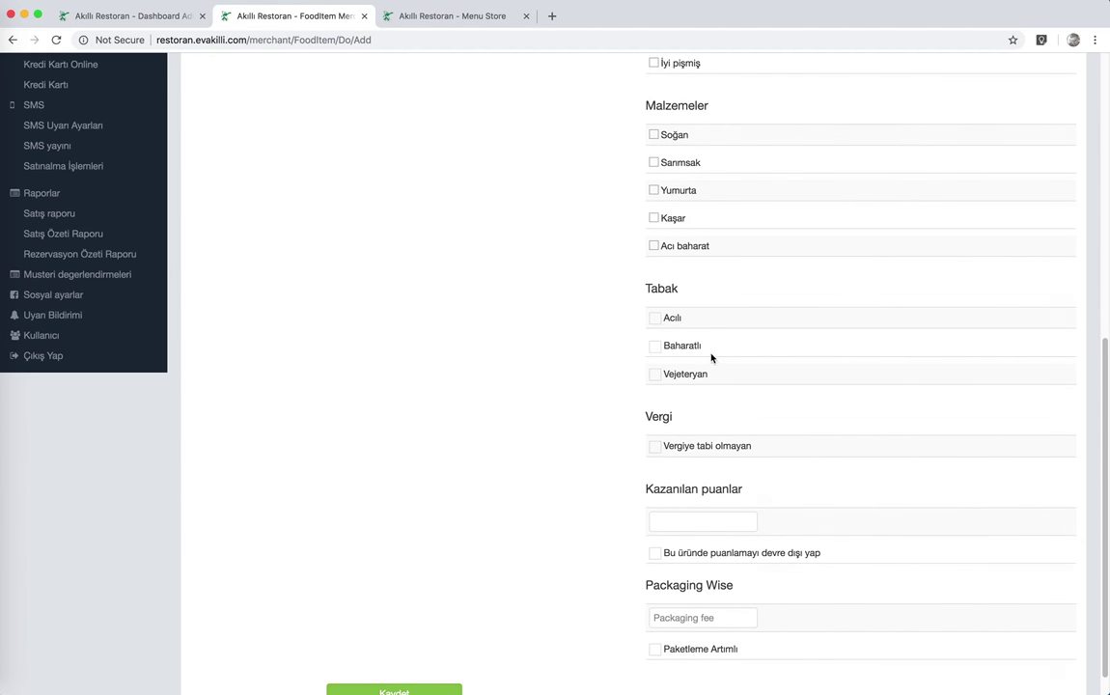
Step: Leave the food item form for the minimum order table (Minimum Sipariş Tablosu) and choose Kilometre as the distance unit without saving
scroll(711, 351, down, 1)
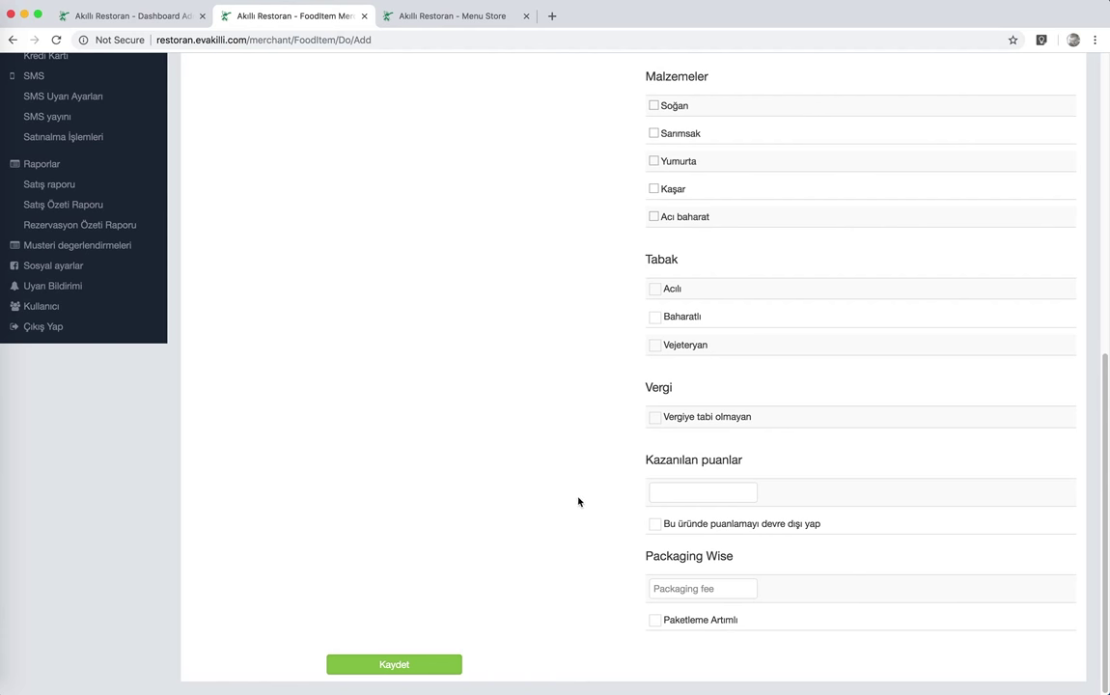
scroll(577, 491, up, 10)
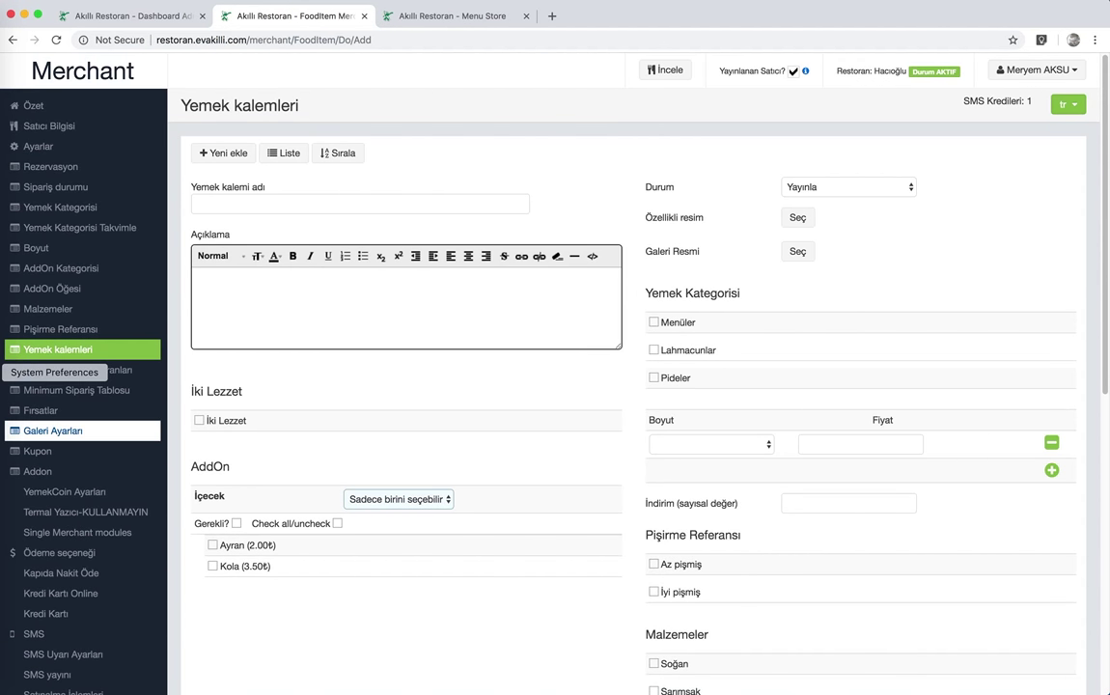
click(107, 398)
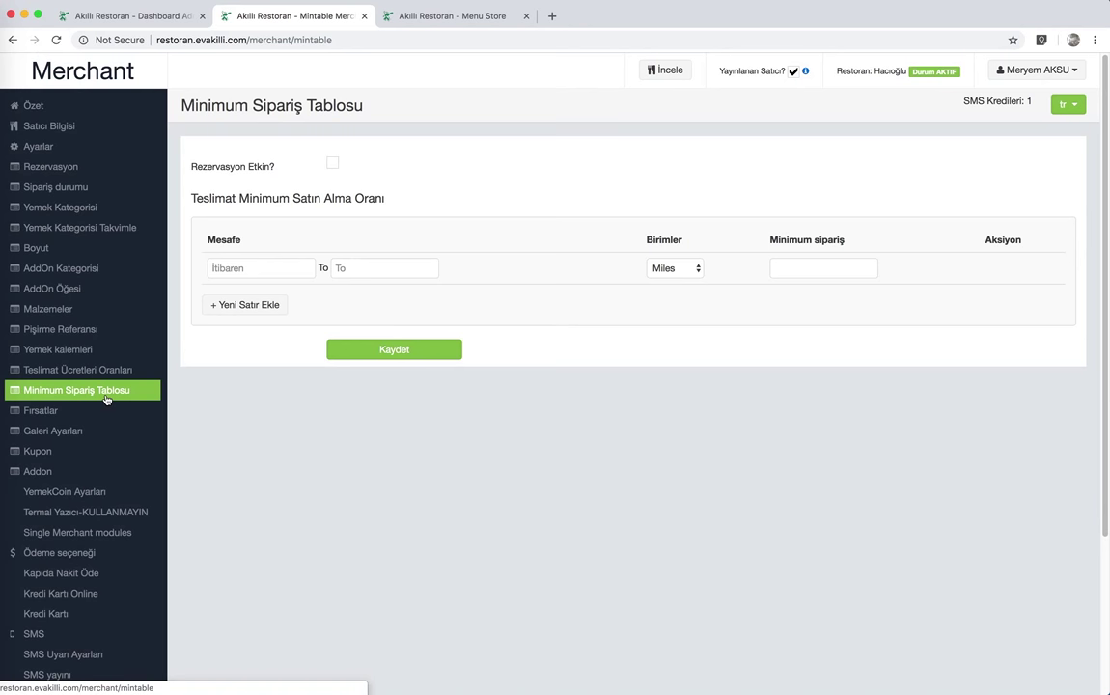
click(276, 270)
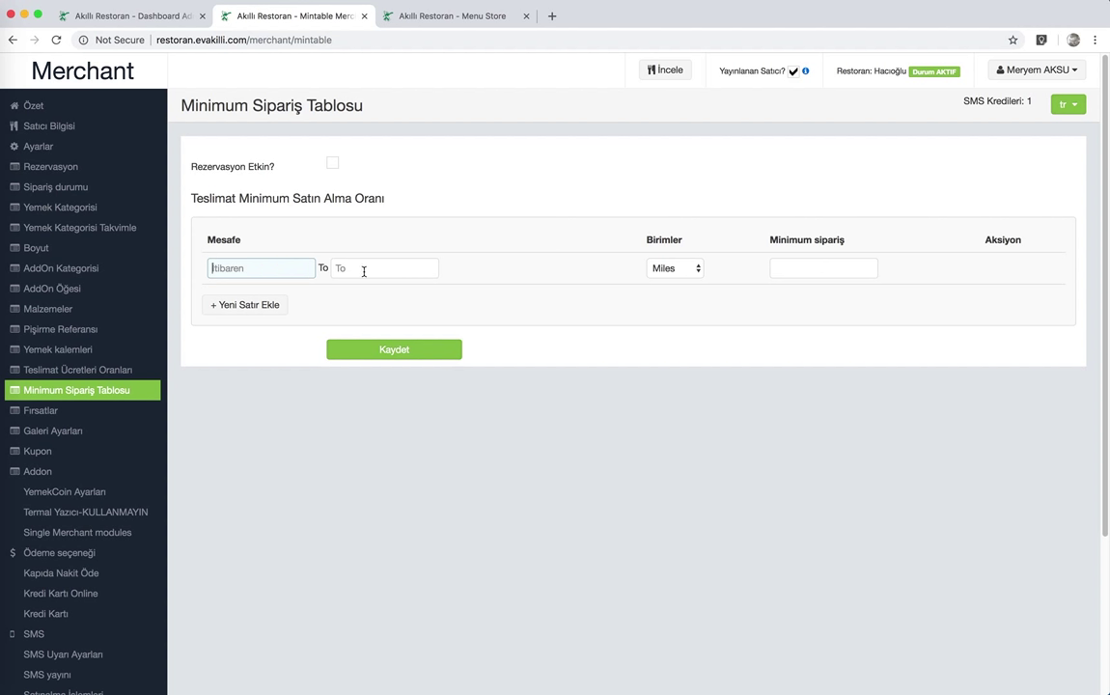
click(661, 270)
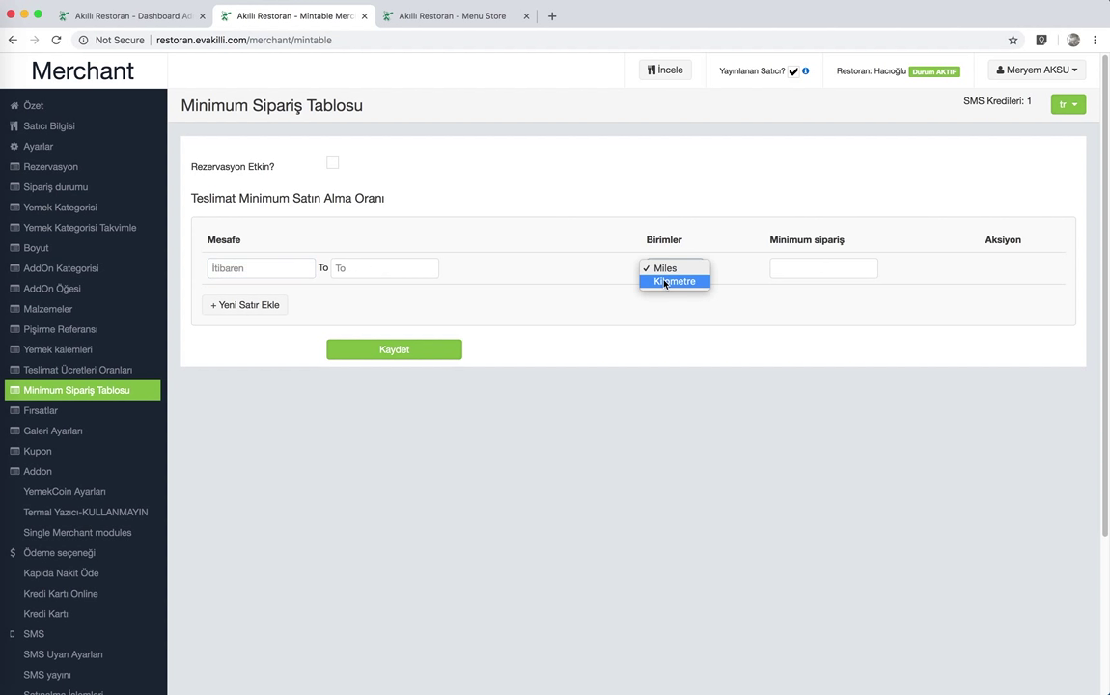
click(674, 280)
click(808, 270)
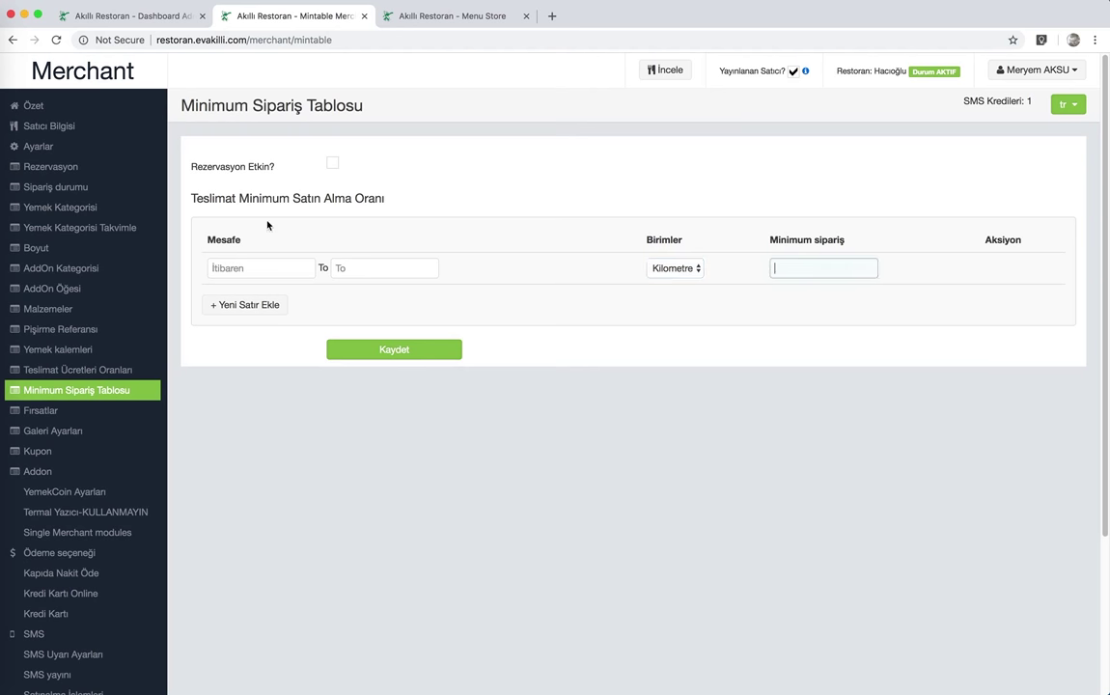
Step: View the offers list (Fırsatlar), highlight the offer's delivery applicability, and review the YemekCoin earning and usage settings
click(88, 417)
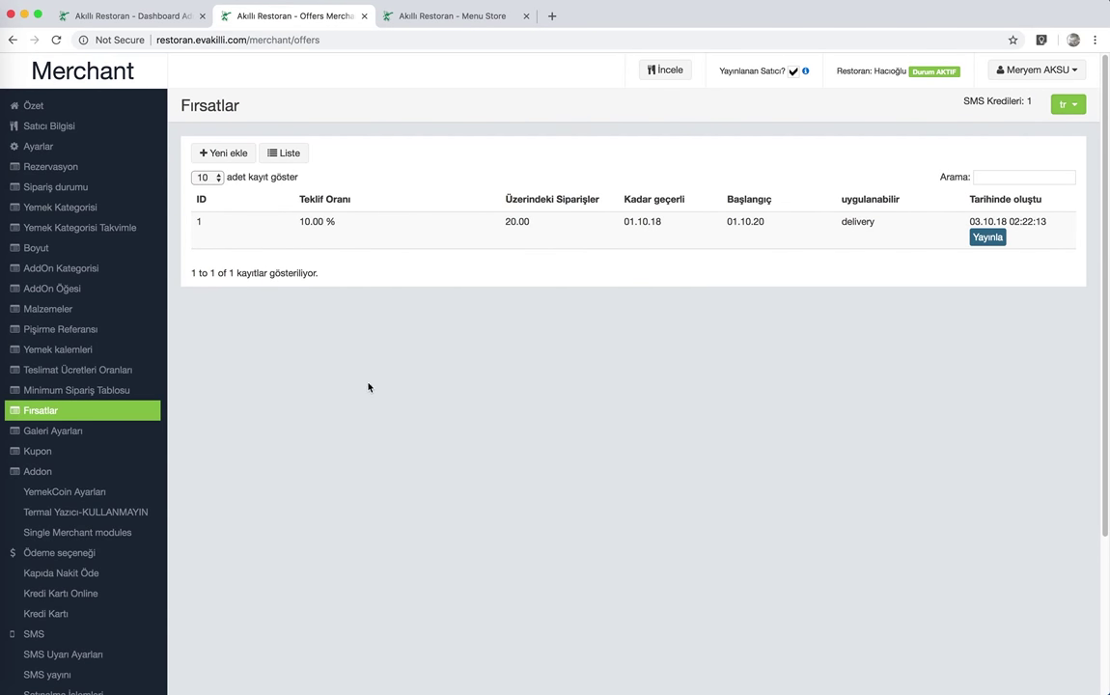
double_click(857, 221)
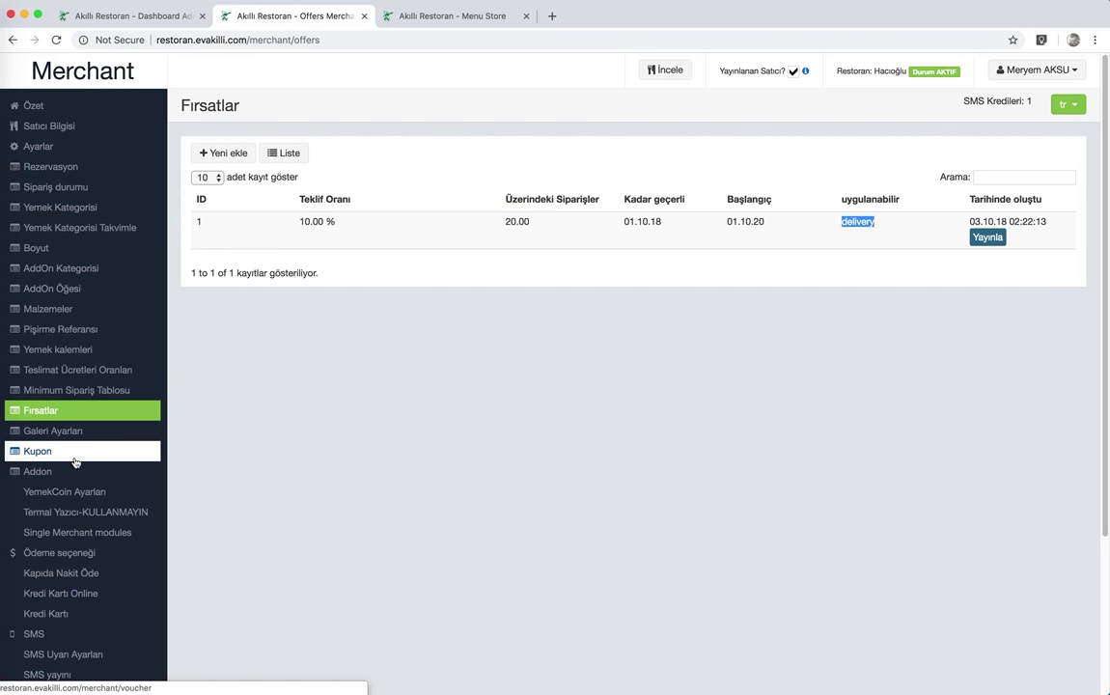
click(136, 496)
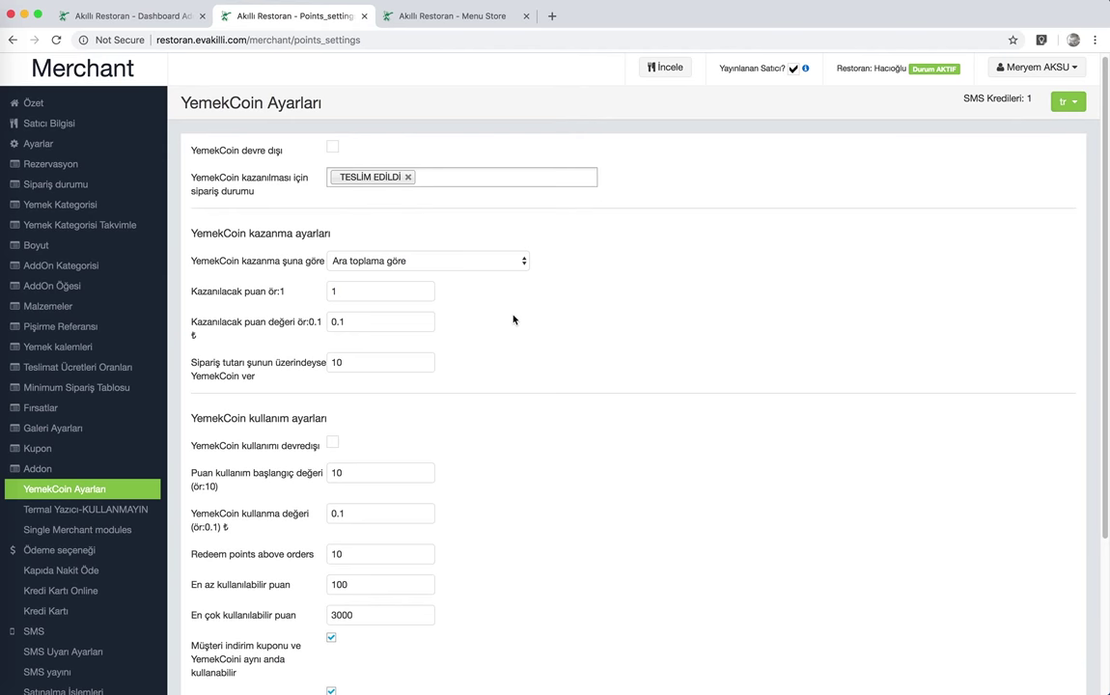
scroll(512, 319, down, 2)
scroll(512, 323, down, 2)
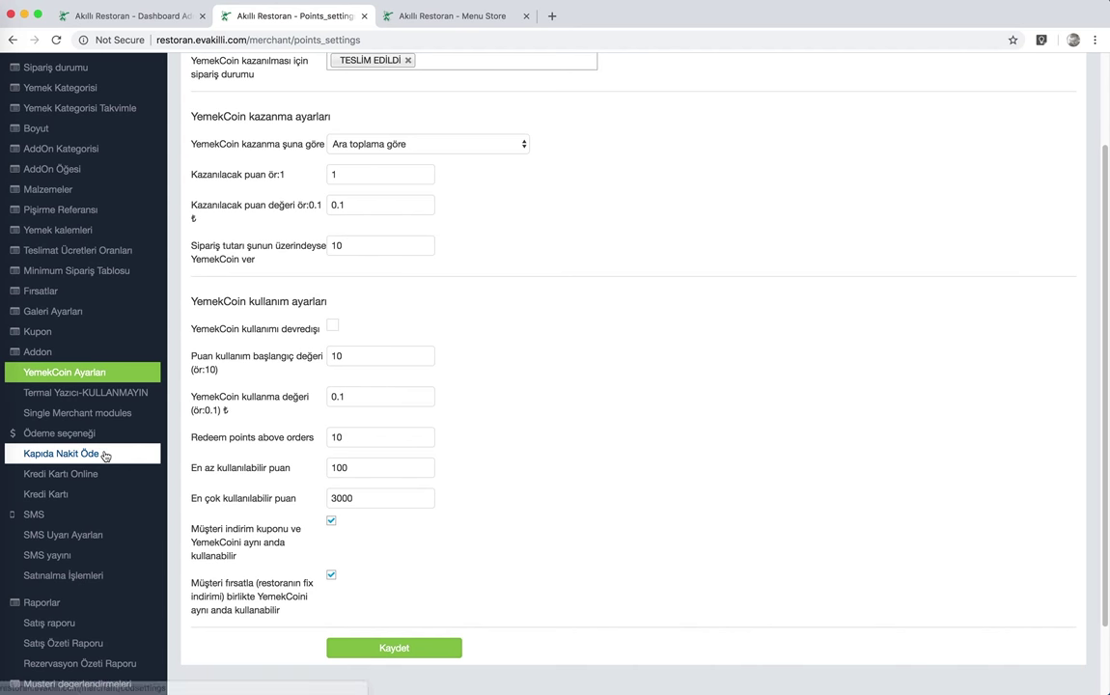
Step: Start a blank SMS broadcast, show its recipient options ending on Belirli cep numaralarına gönder, and point out the number list and message fields
click(115, 564)
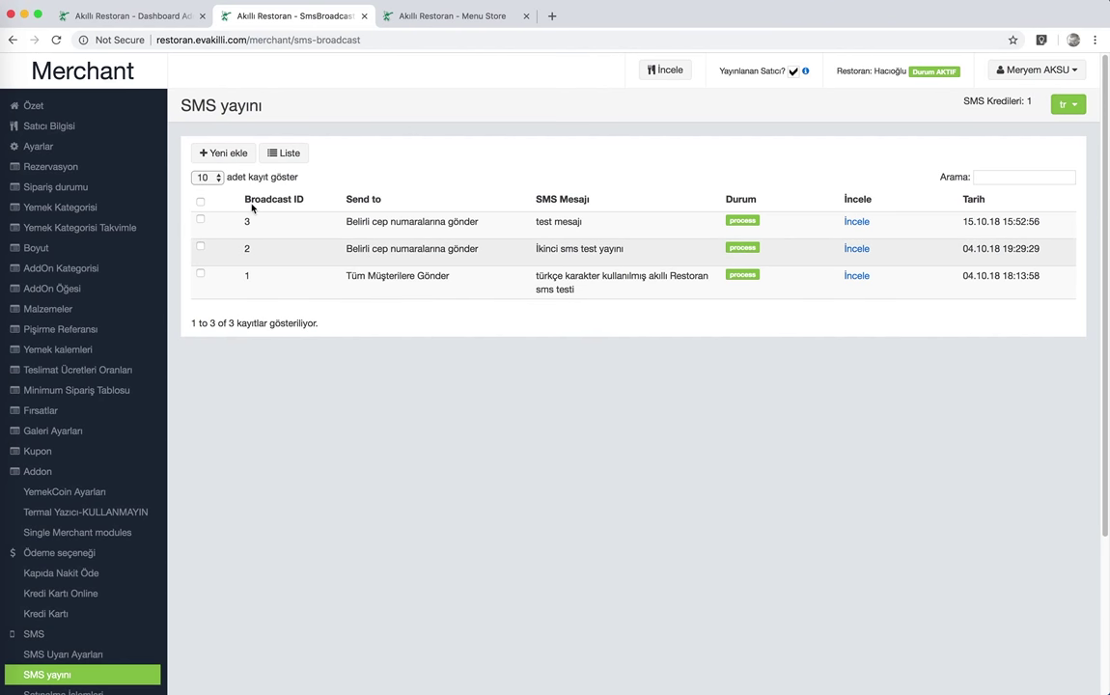
click(231, 155)
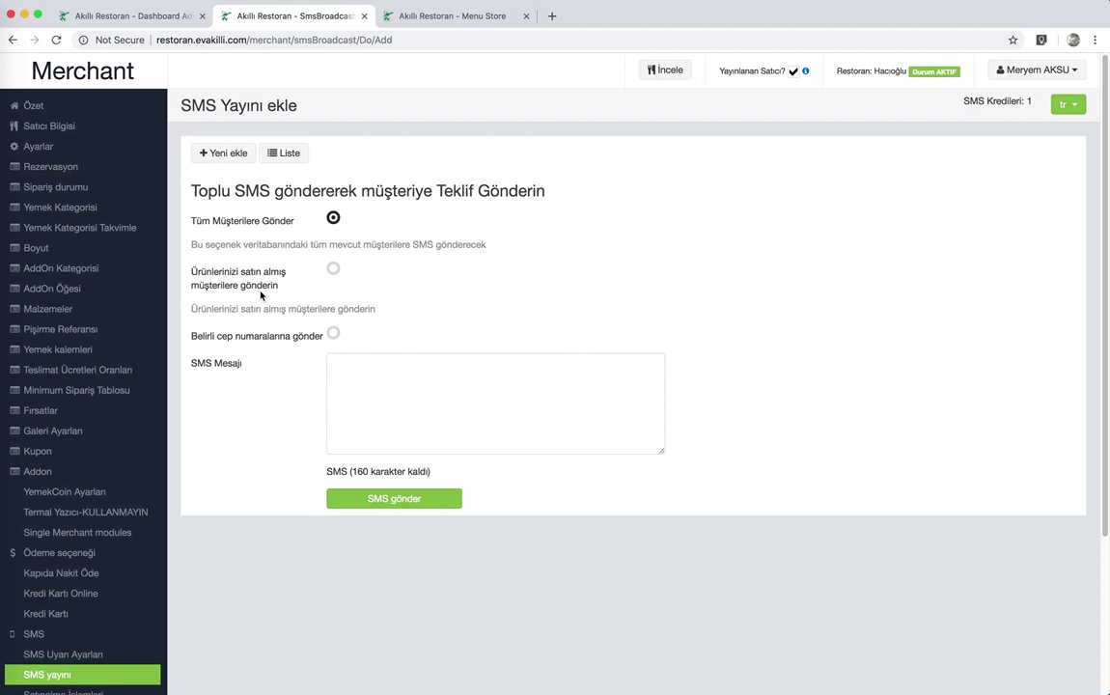
click(333, 269)
click(319, 338)
click(397, 402)
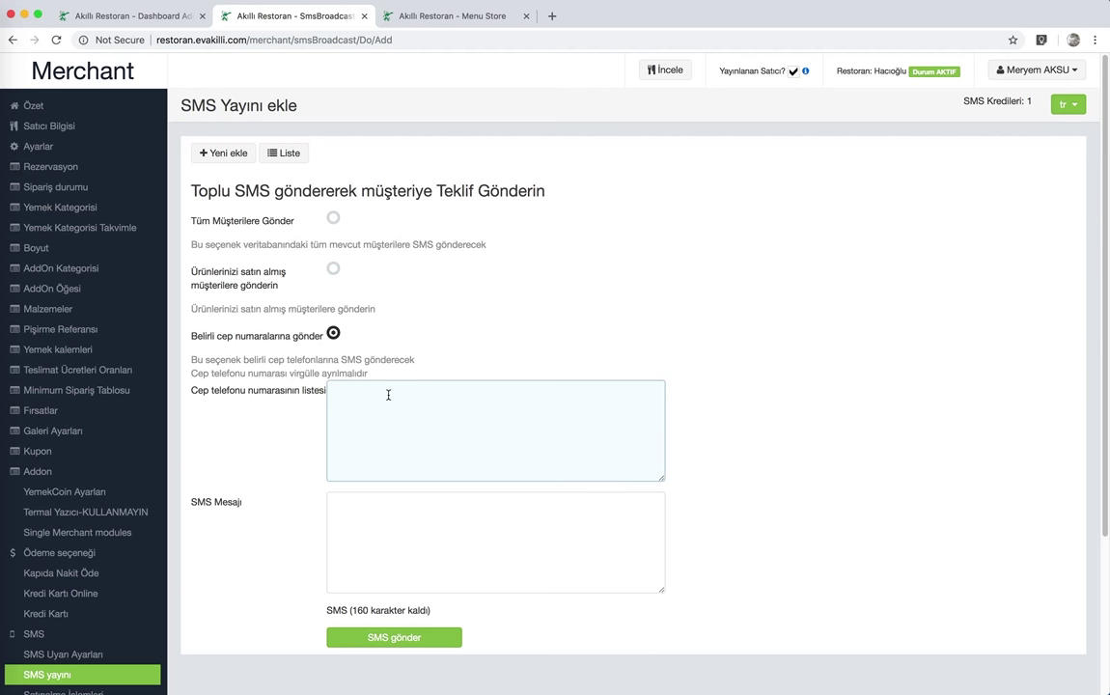
click(414, 523)
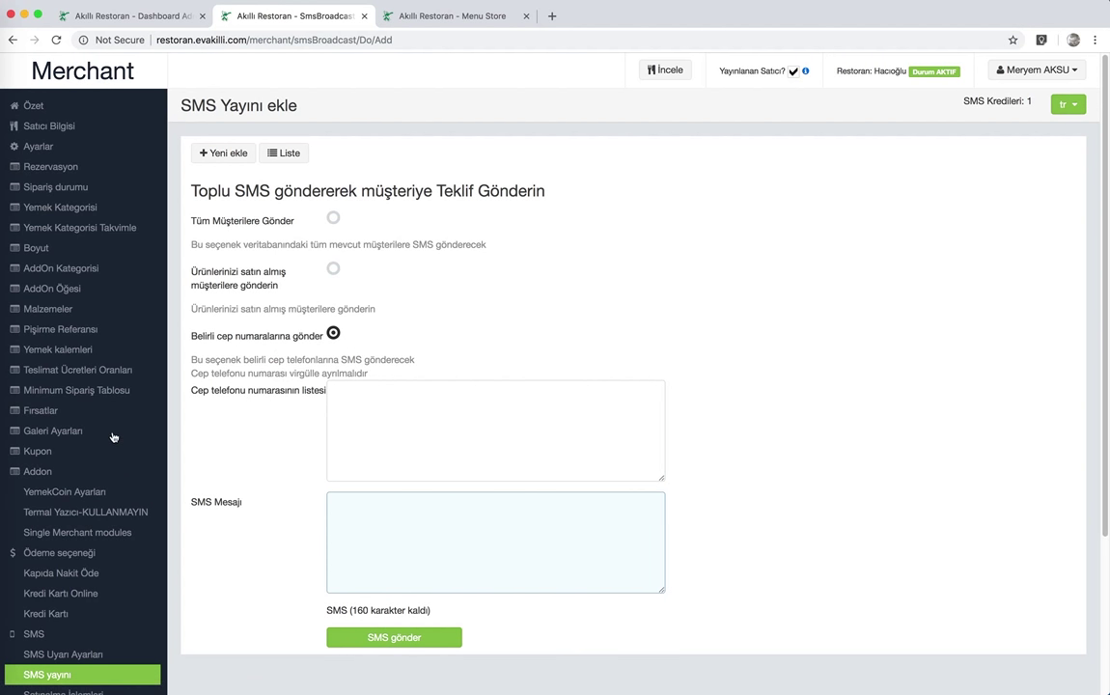
Step: Switch to the admin dashboard and open the customer mobile app module (Mobil uygulama) under its add-ons
scroll(116, 411, down, 1)
scroll(115, 410, down, 1)
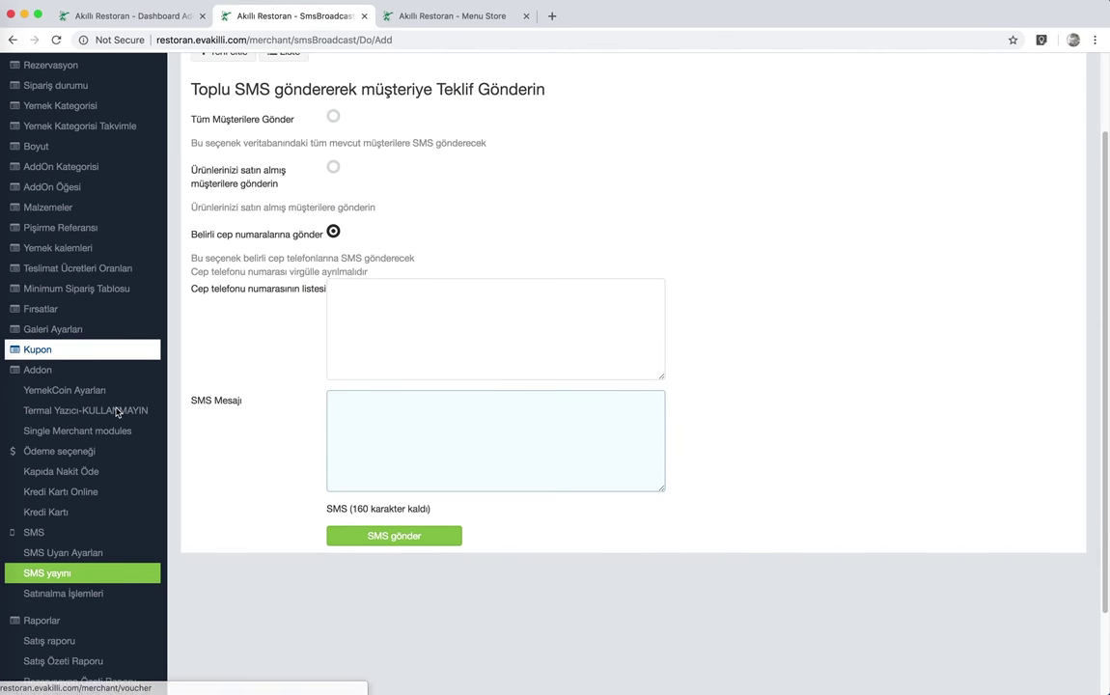
scroll(124, 408, down, 1)
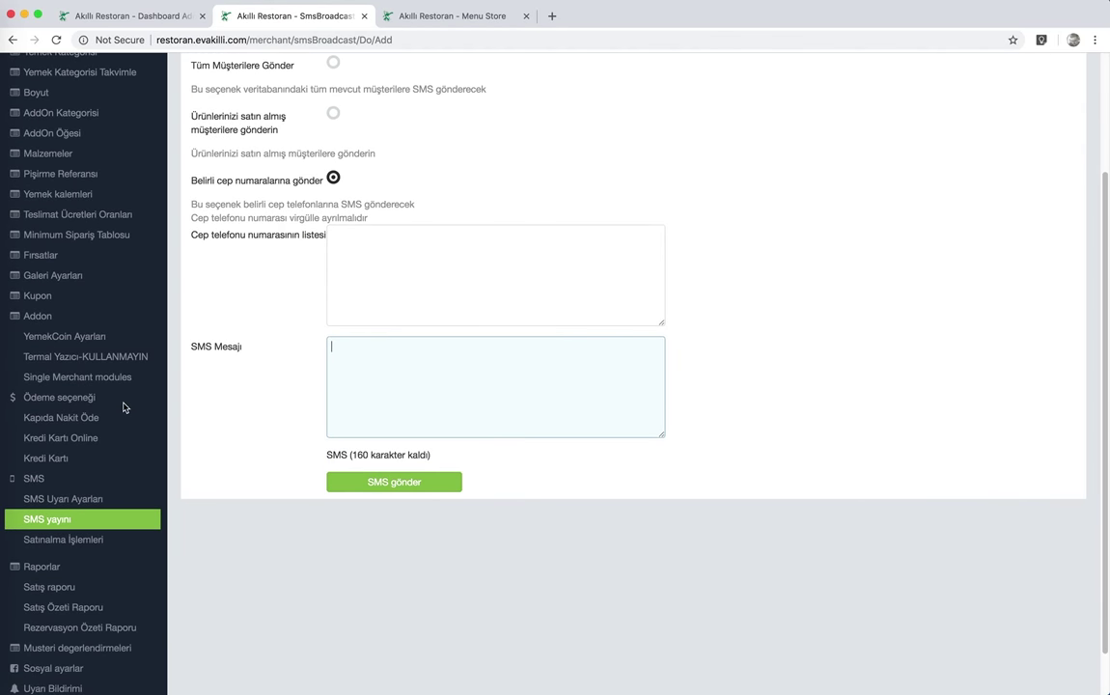
click(150, 19)
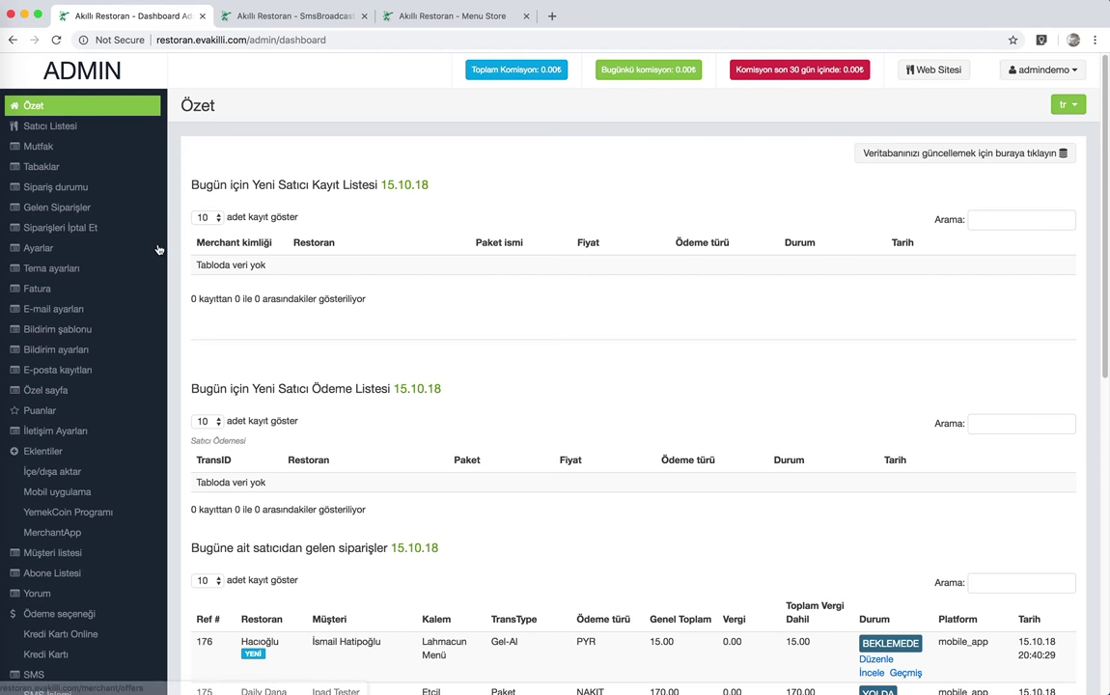
scroll(145, 227, down, 6)
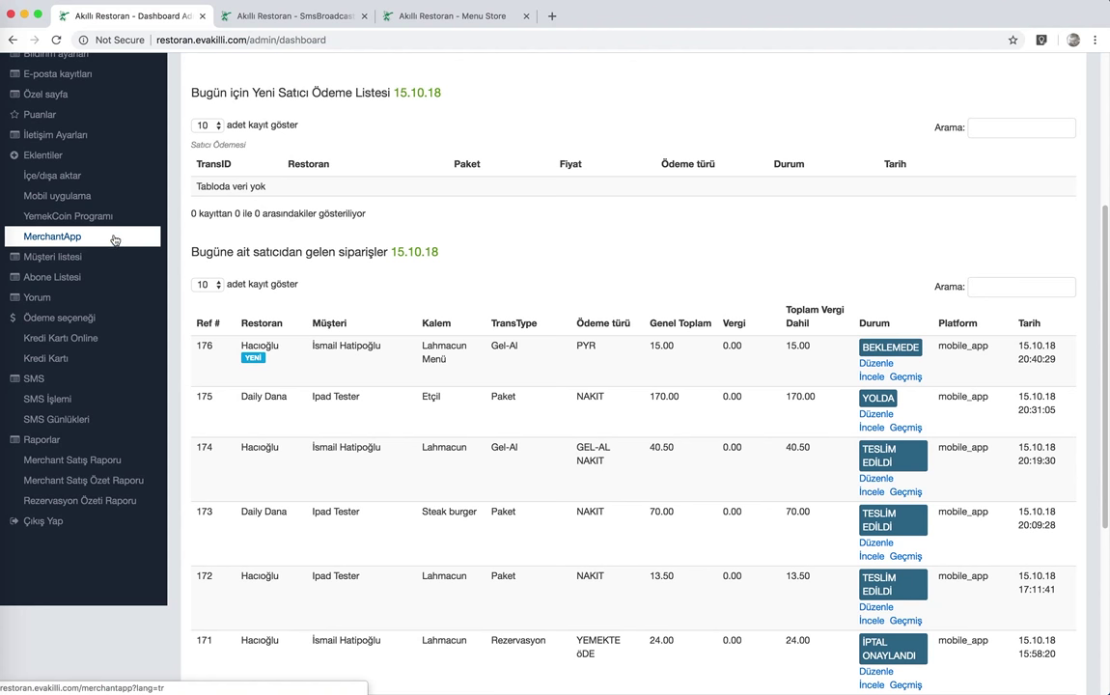
click(118, 198)
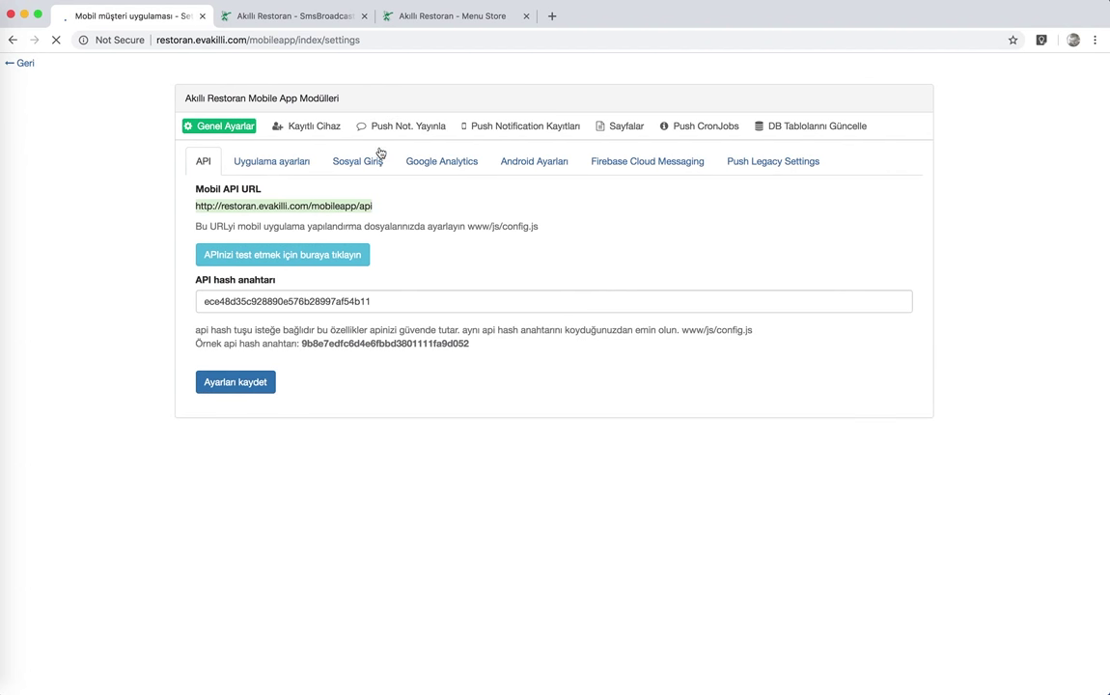
Step: View the push notification broadcasts, start a blank new broadcast and show its device platform choices
click(299, 126)
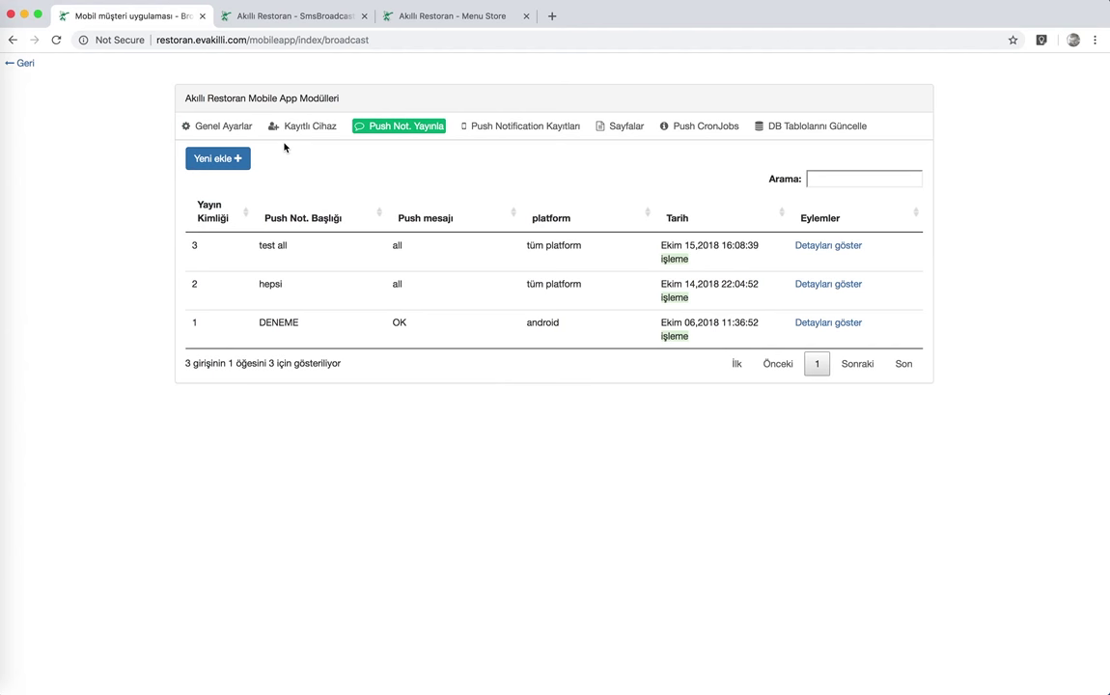
click(207, 157)
click(287, 368)
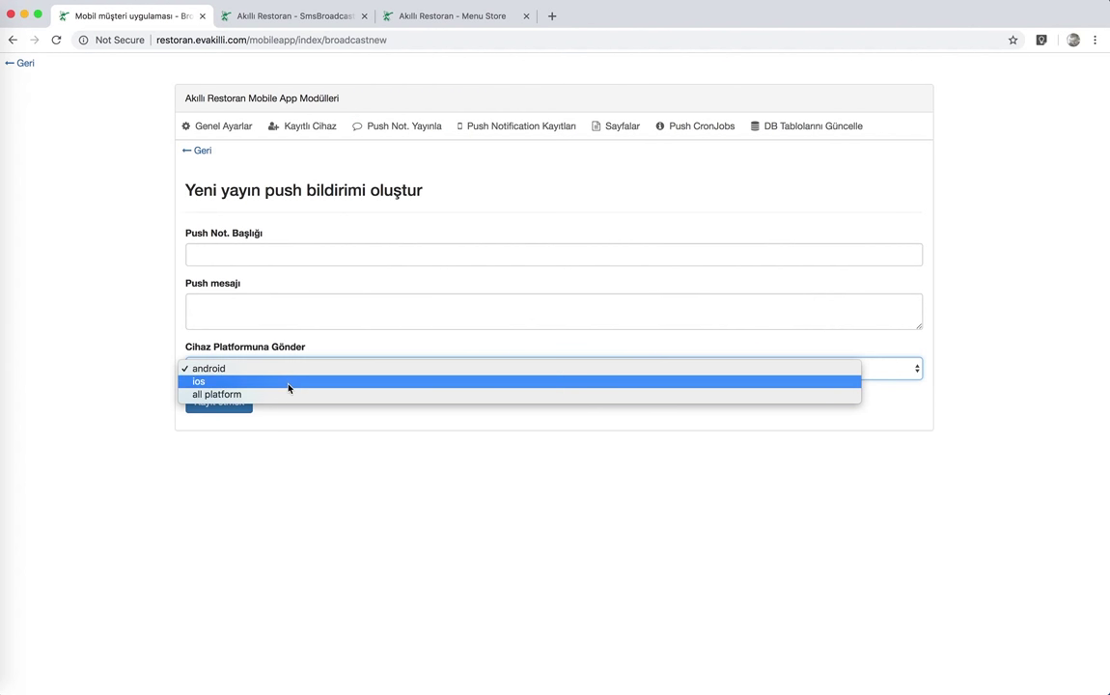
click(361, 278)
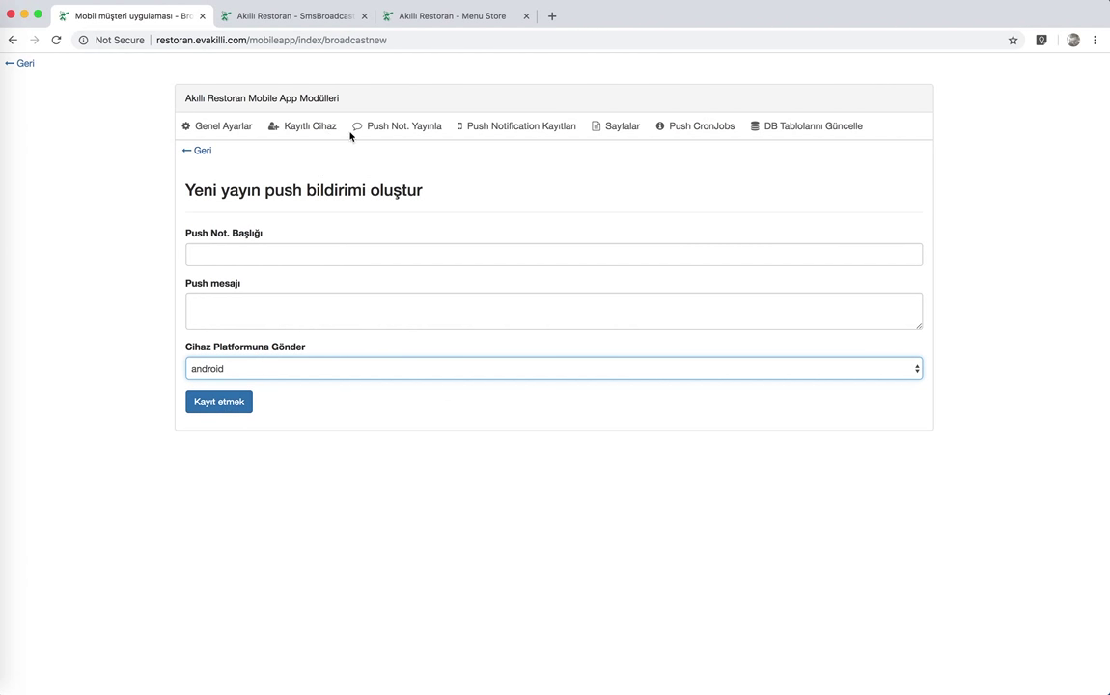
Step: Send a push notification titled "ok" with the message "okok" to the registered Android device, with the mirrored phone in view
click(305, 143)
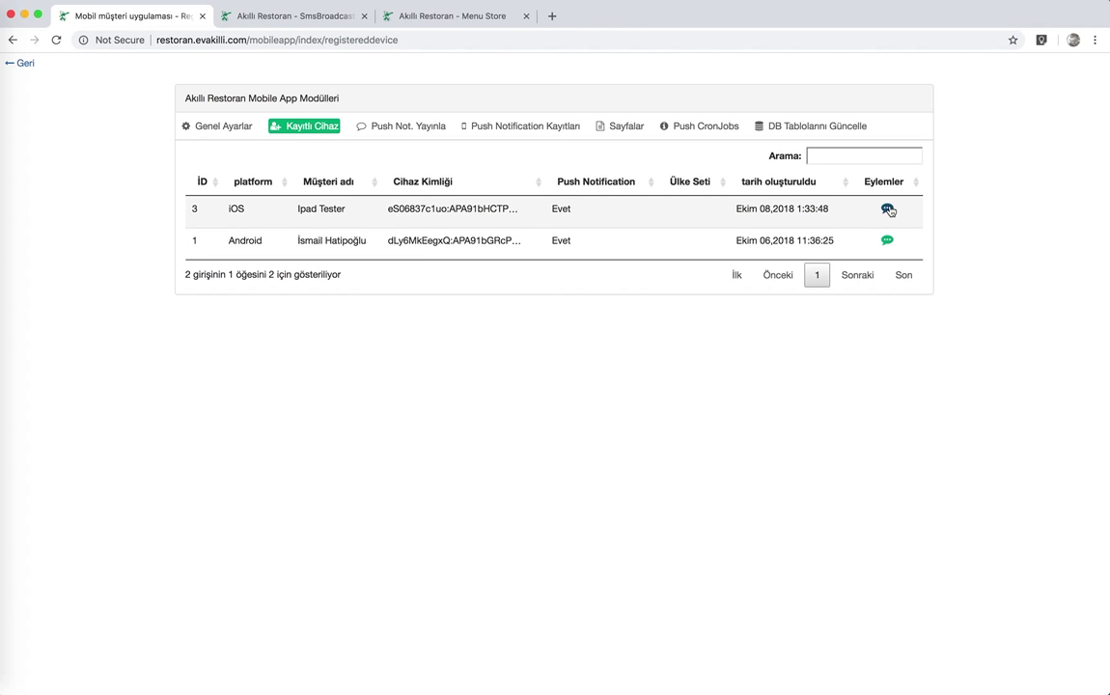
click(888, 240)
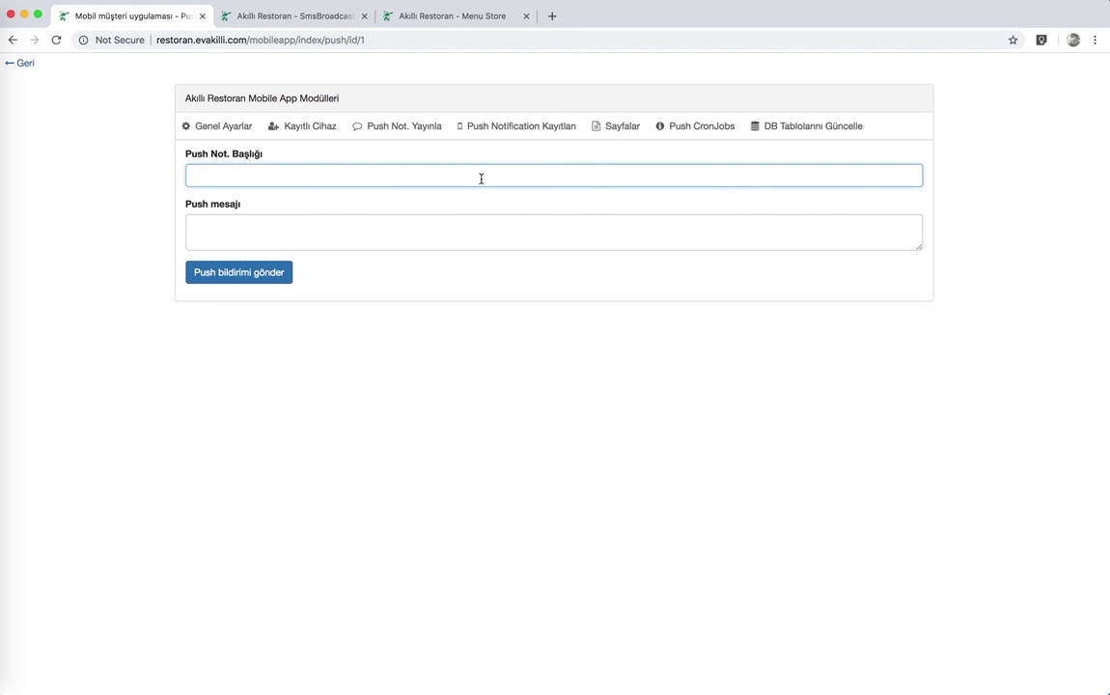
click(194, 226)
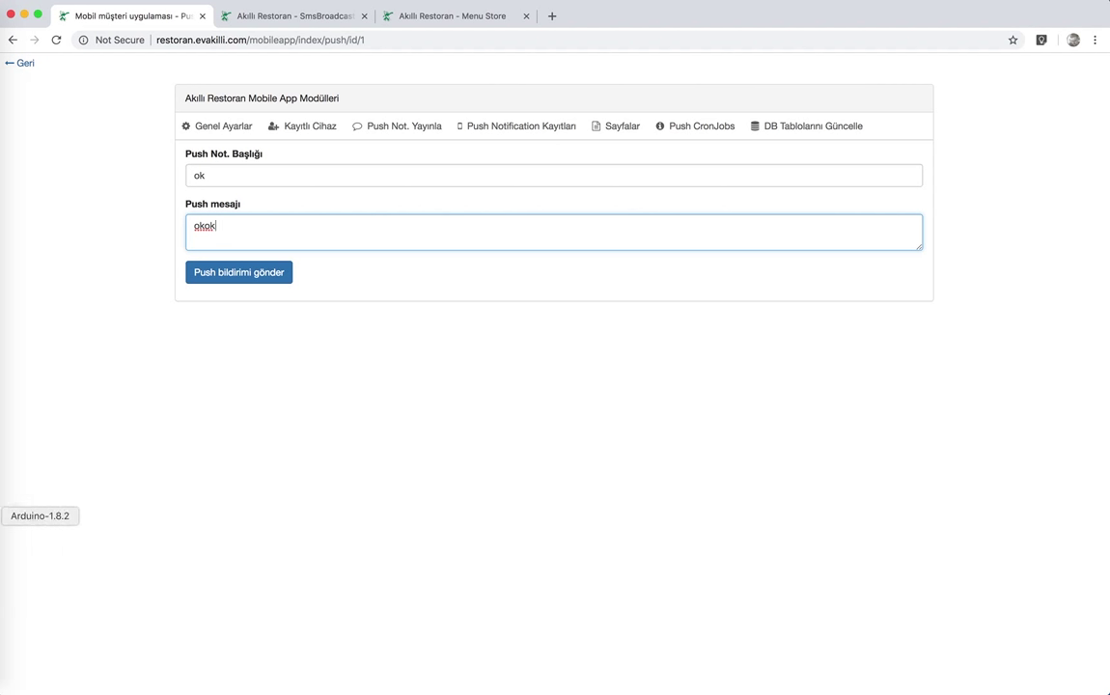
click(8, 556)
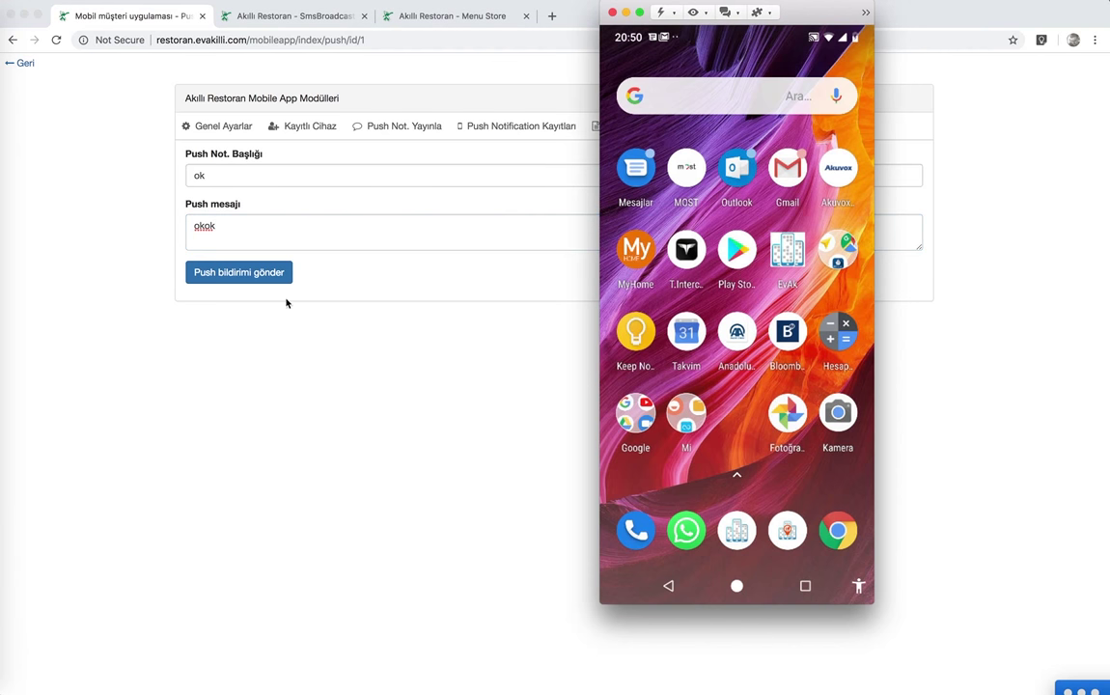
click(256, 277)
click(229, 280)
click(7, 615)
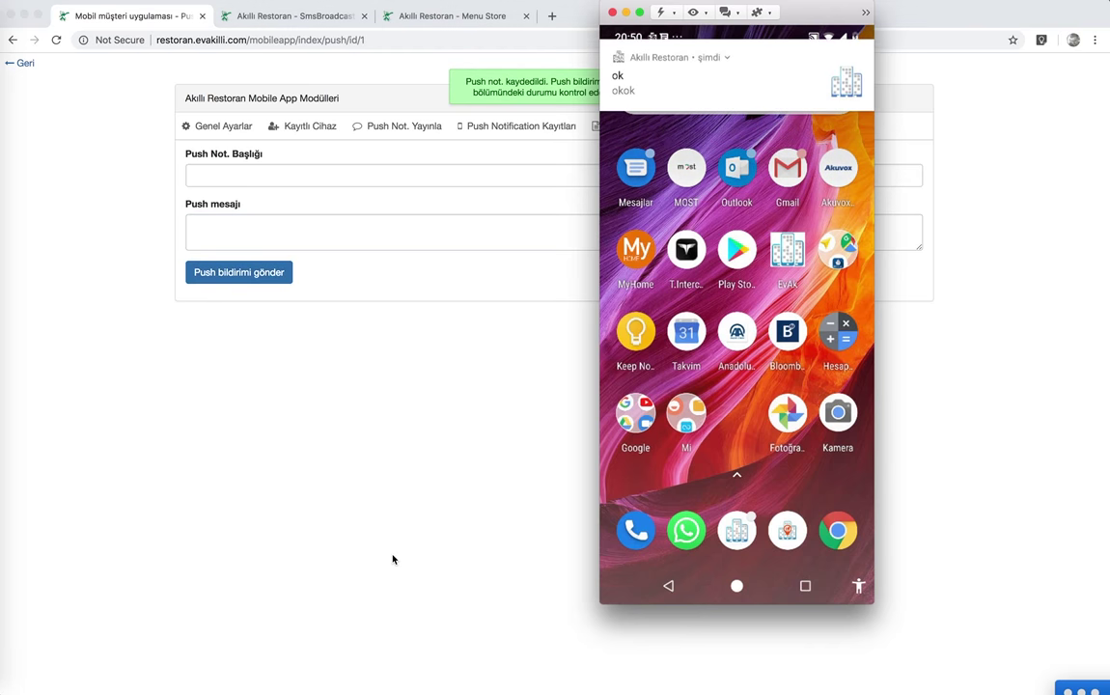
click(466, 428)
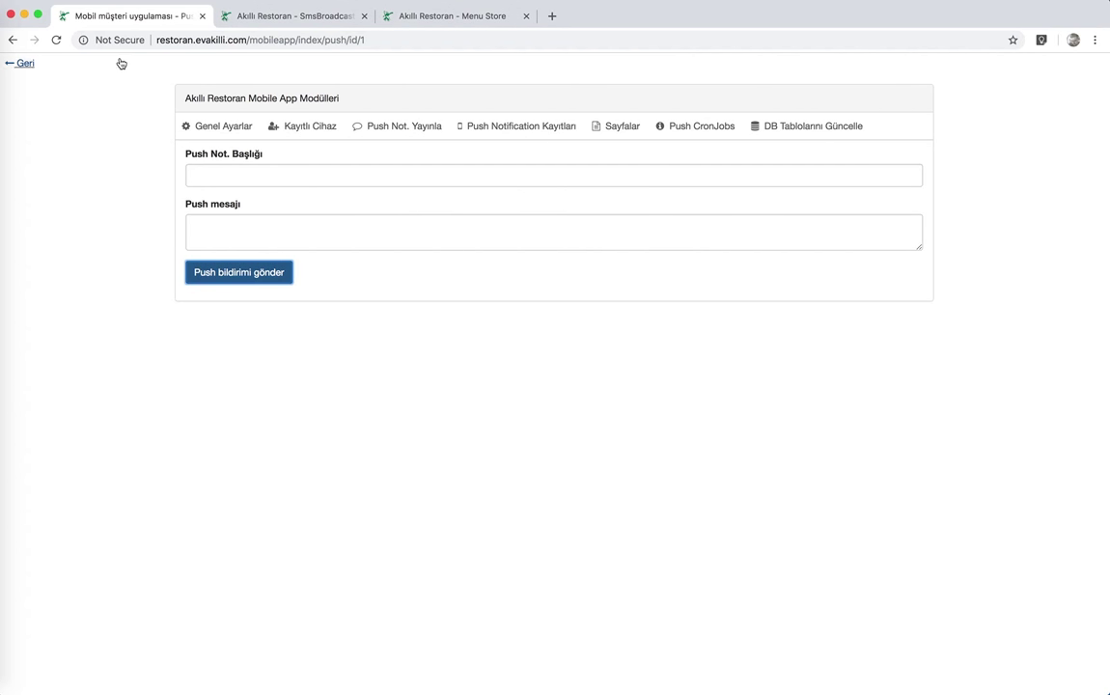
Step: Return from the mobile app module to the admin overview, and open the merchant panel's summary page (Özet)
click(146, 89)
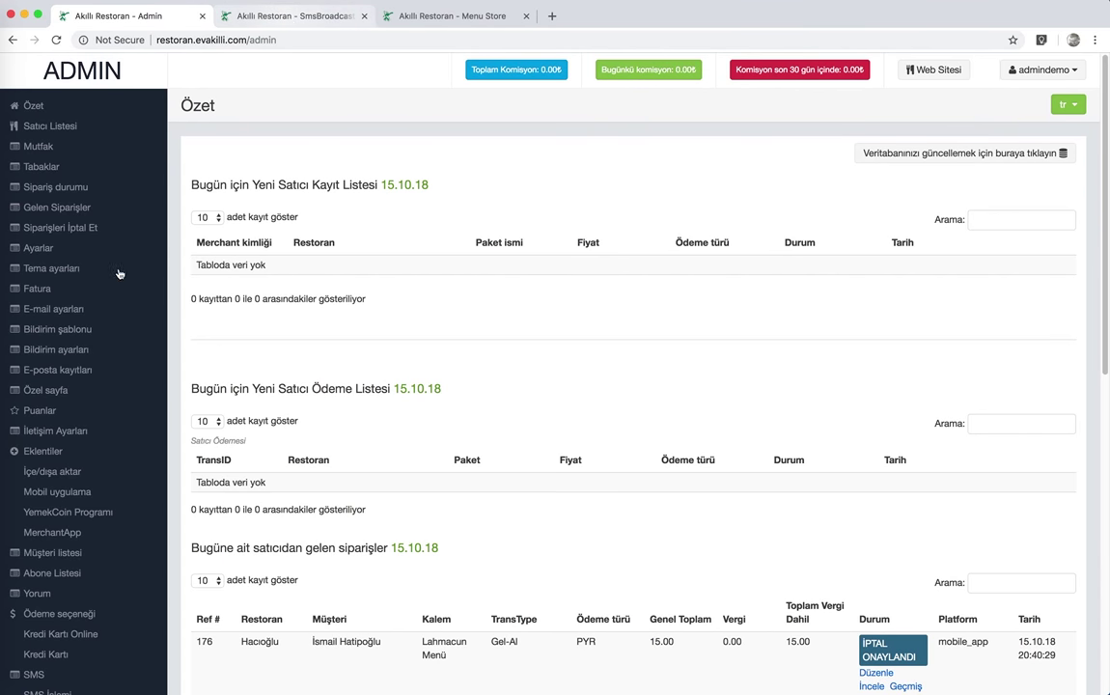
key(ctrl+Tab)
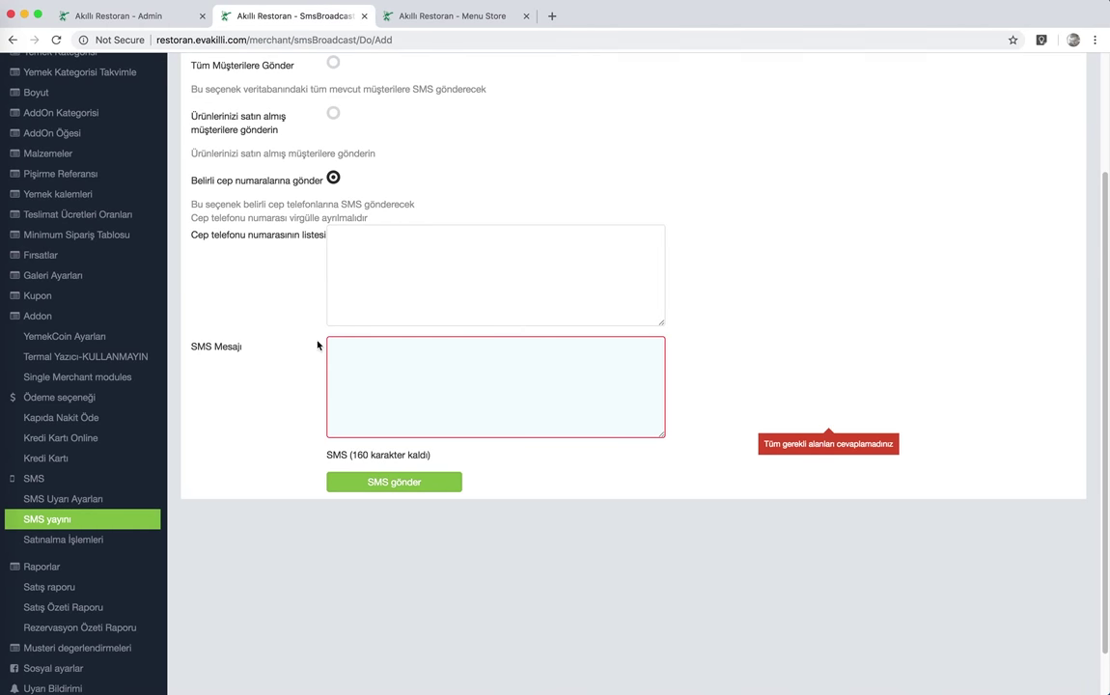
scroll(120, 374, down, 1)
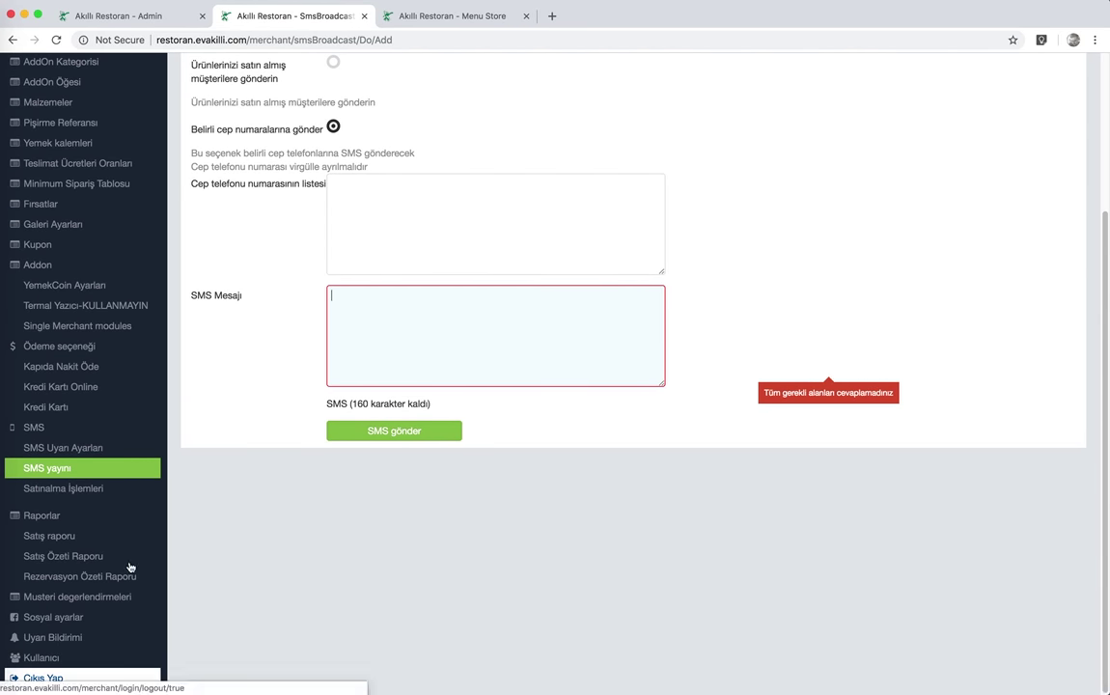
scroll(110, 351, up, 4)
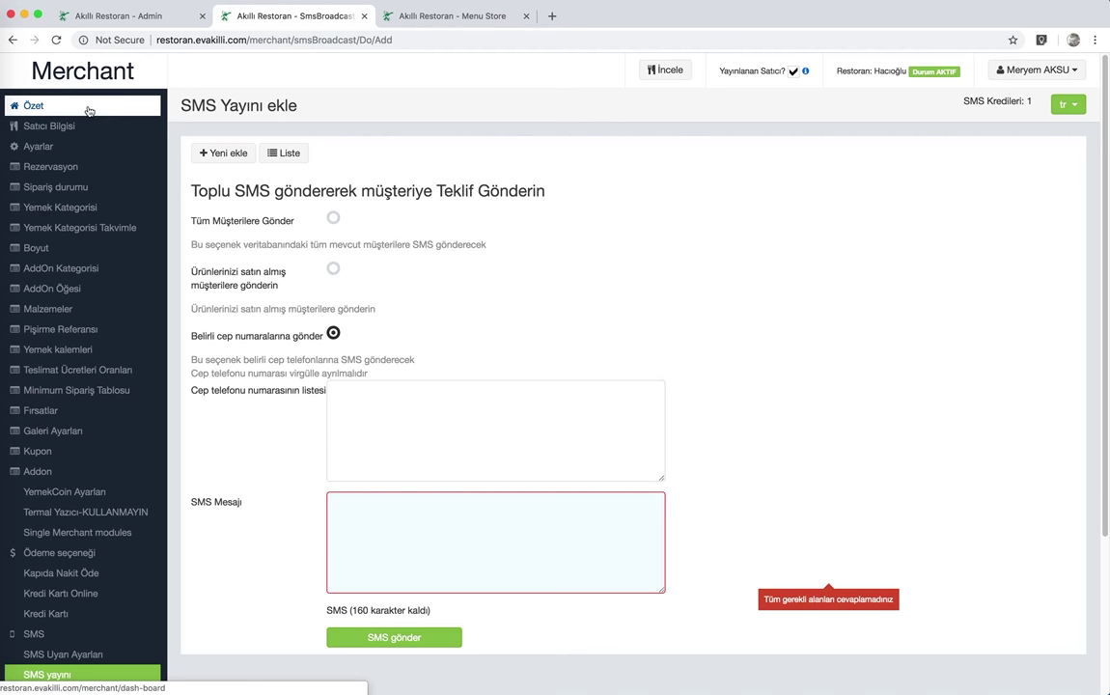
click(158, 106)
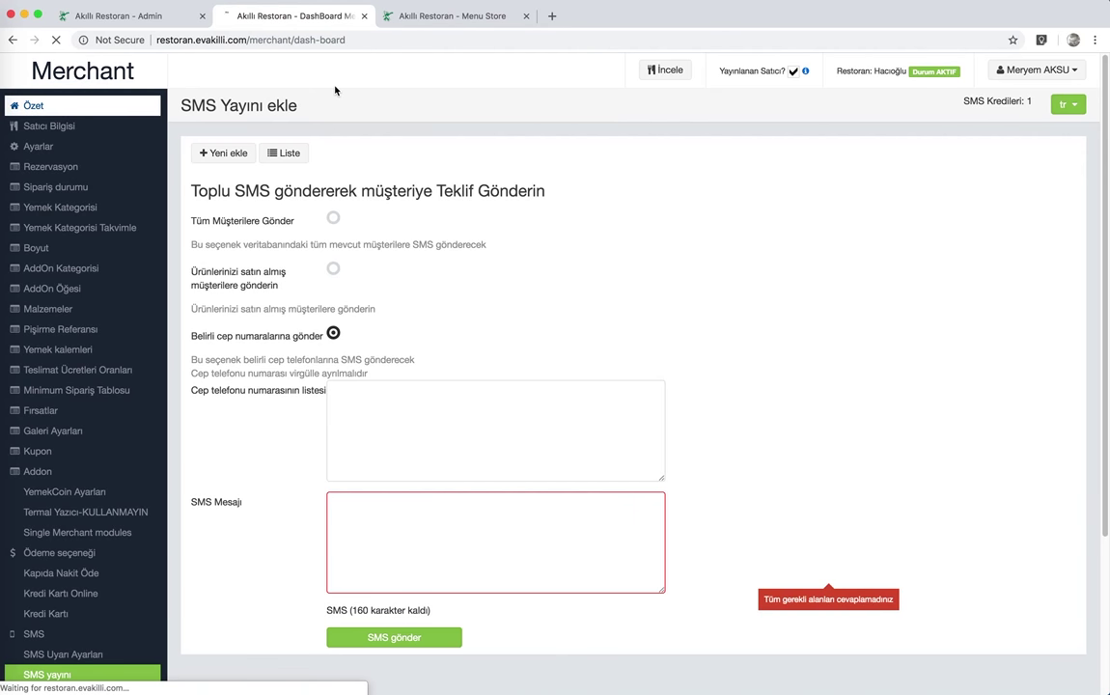
Step: Switch back to the admin panel and open its e-mail settings (E-mail ayarları)
click(142, 17)
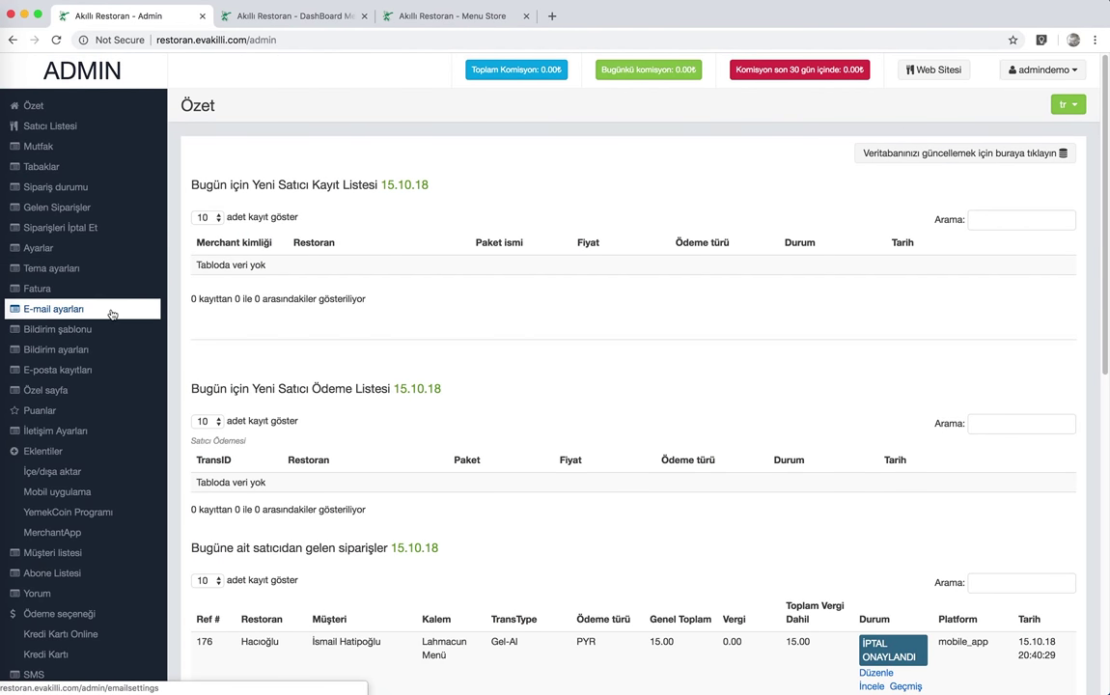
click(154, 307)
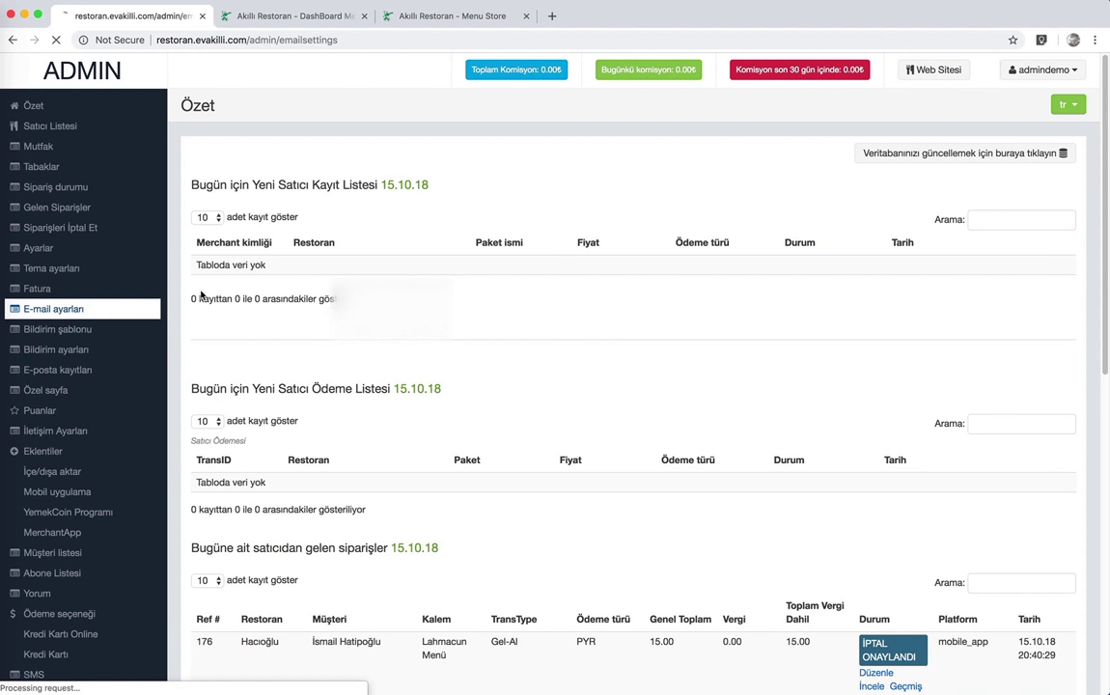
Step: View the notification template page (Bildirim şablonu) and the e-mail logs (E-posta kayıtları)
click(135, 328)
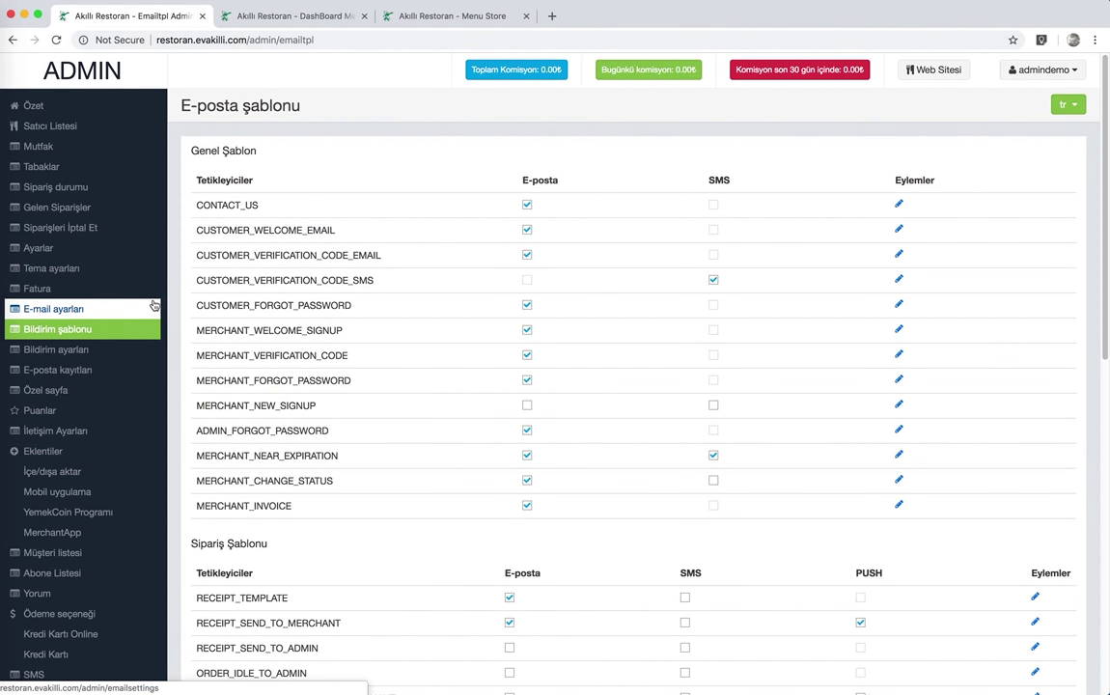
click(145, 368)
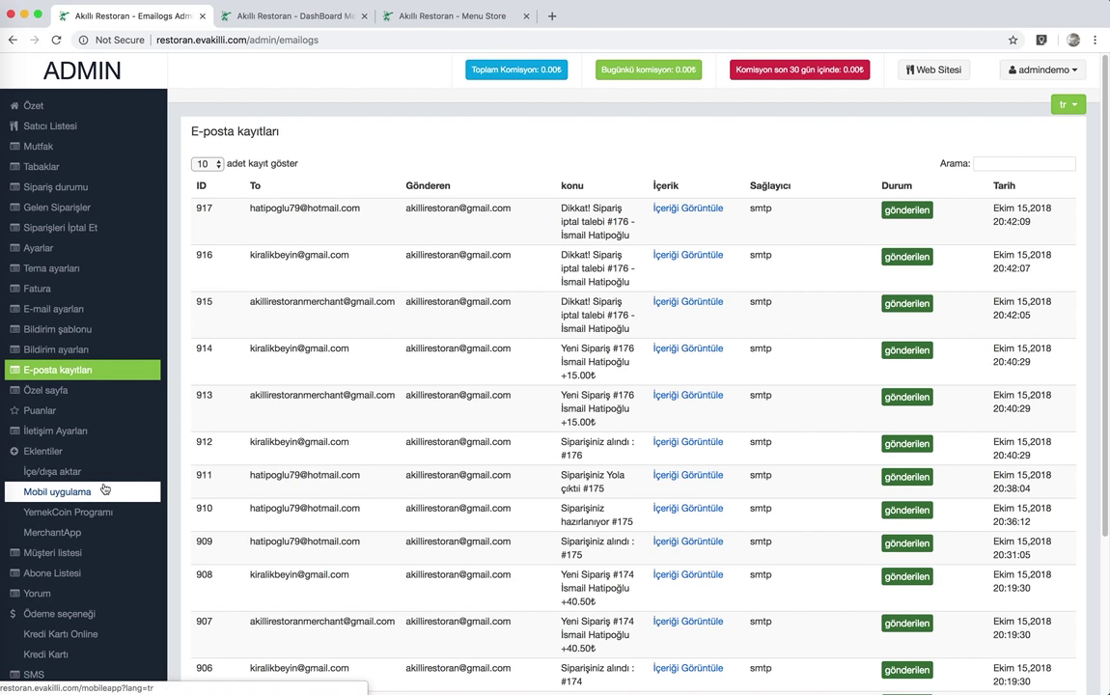
Step: View the merchant list (Satıcı Listesi), and open the merchant sales report (Merchant Satış Raporu) to look at its orders
click(87, 126)
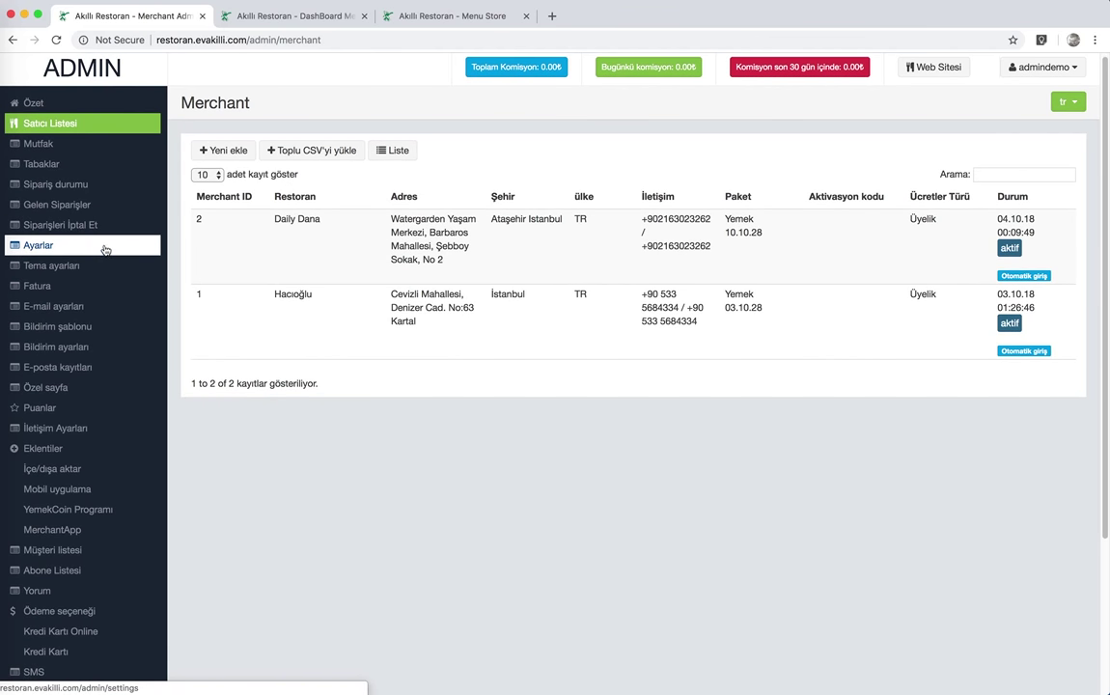
scroll(106, 249, down, 3)
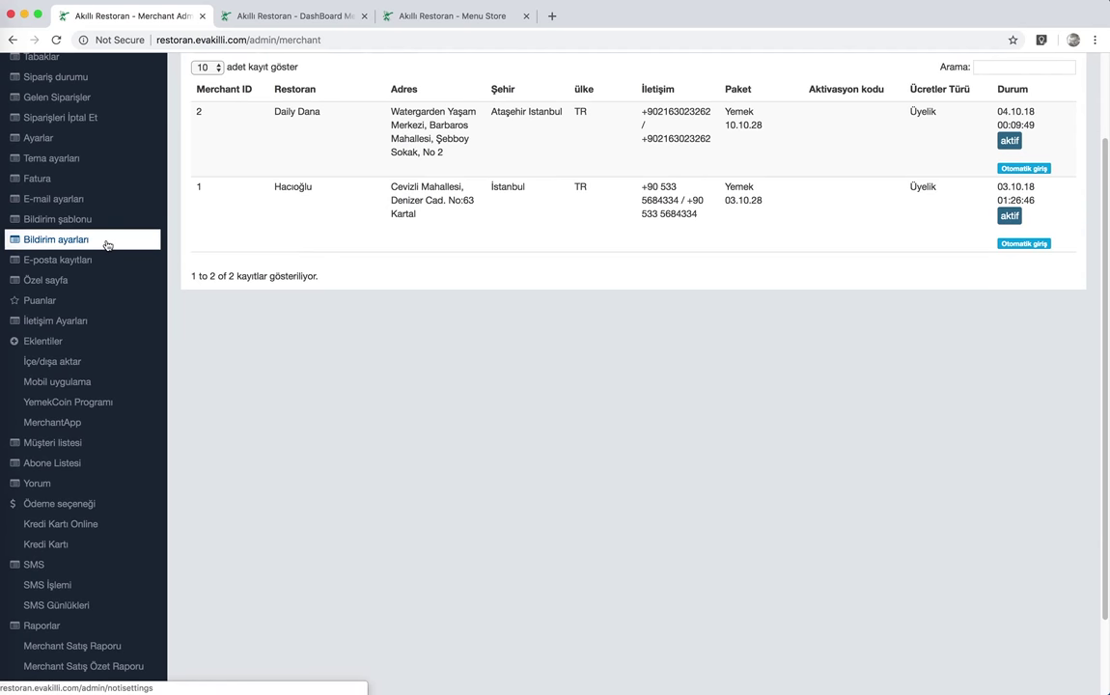
scroll(106, 246, down, 2)
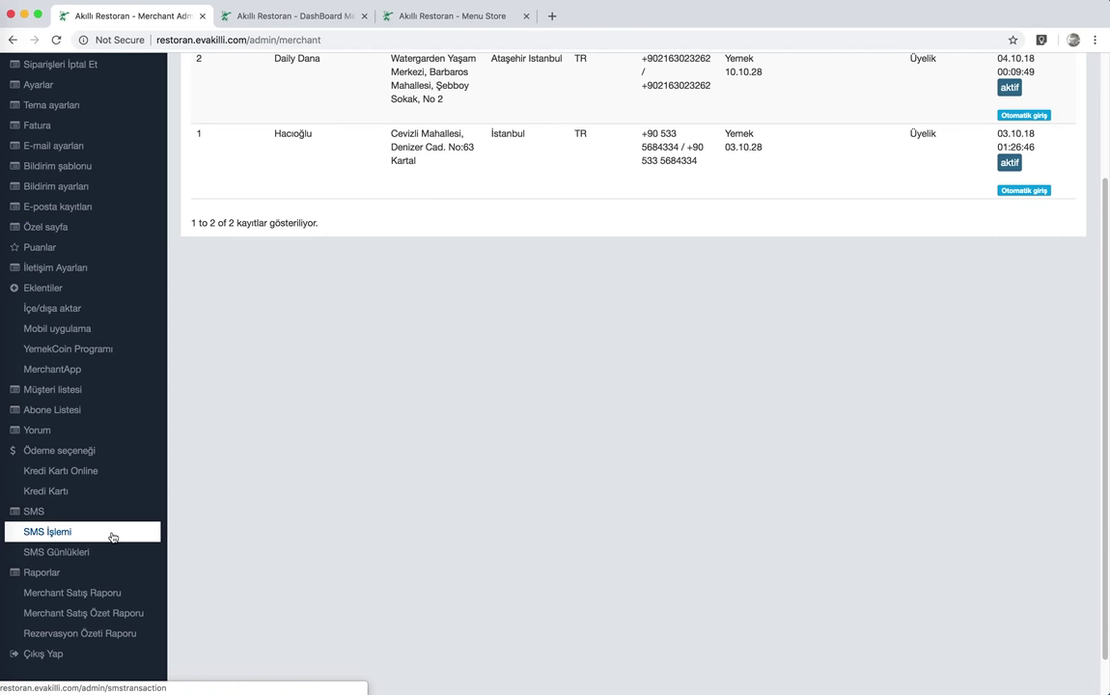
click(106, 593)
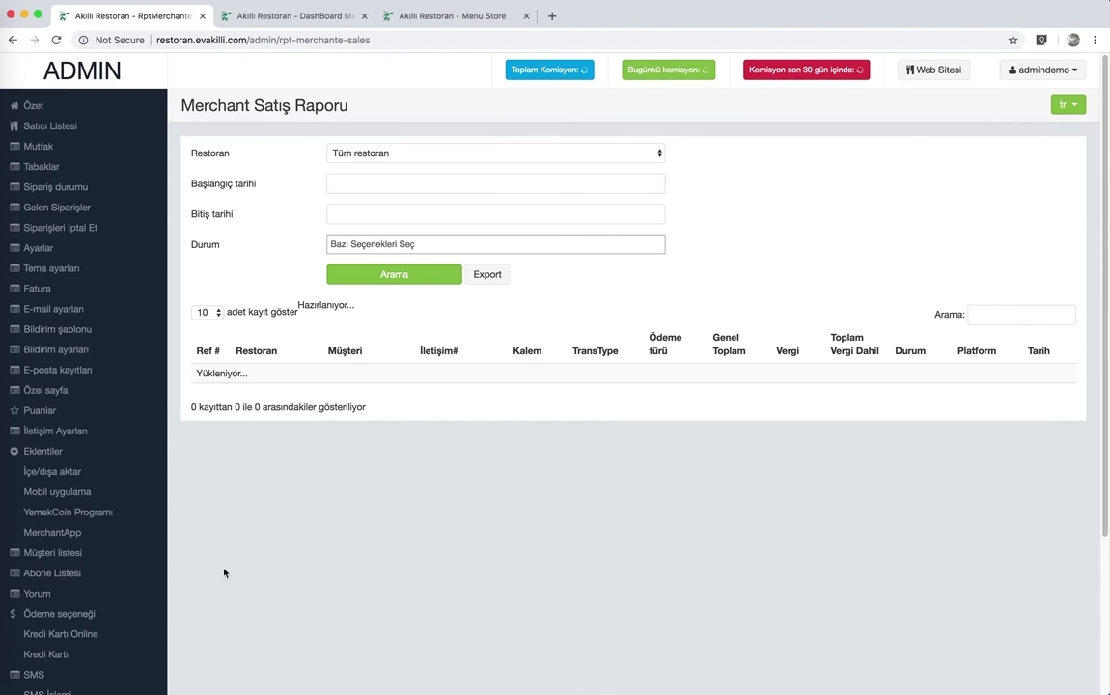
scroll(625, 278, down, 1)
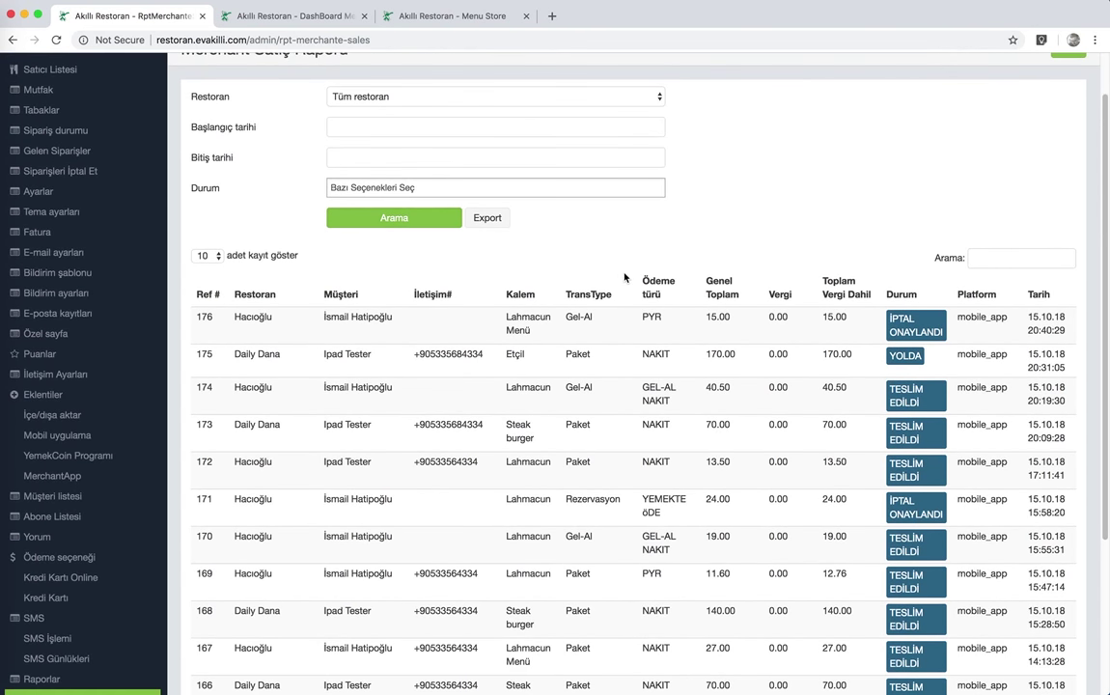
scroll(625, 278, down, 1)
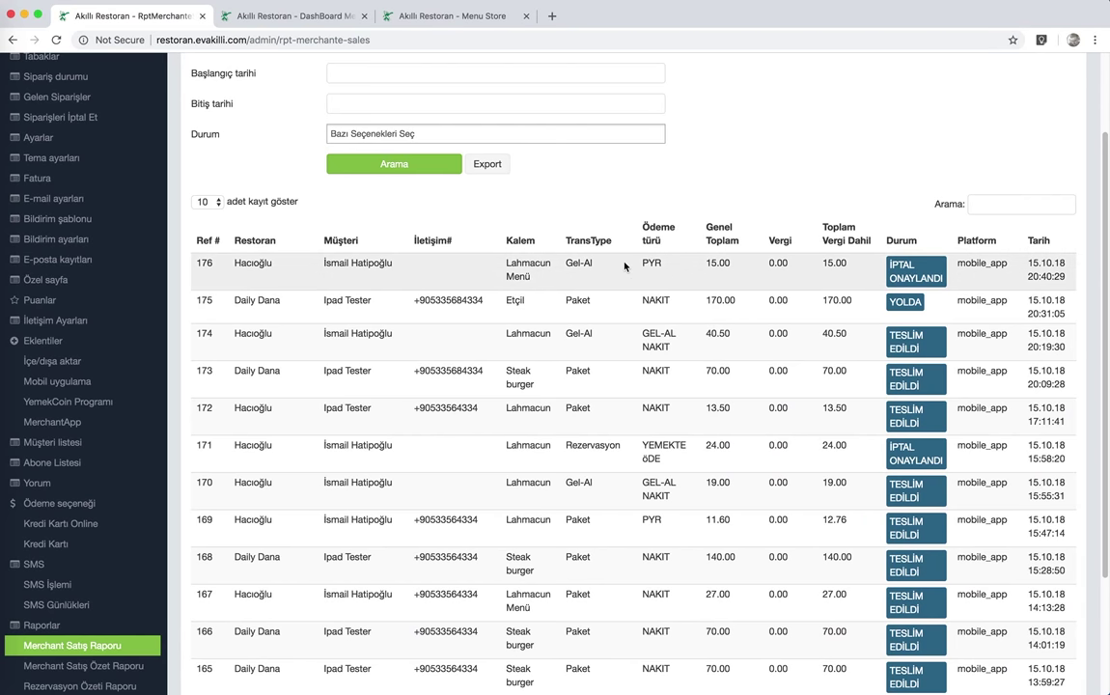
scroll(405, 264, down, 1)
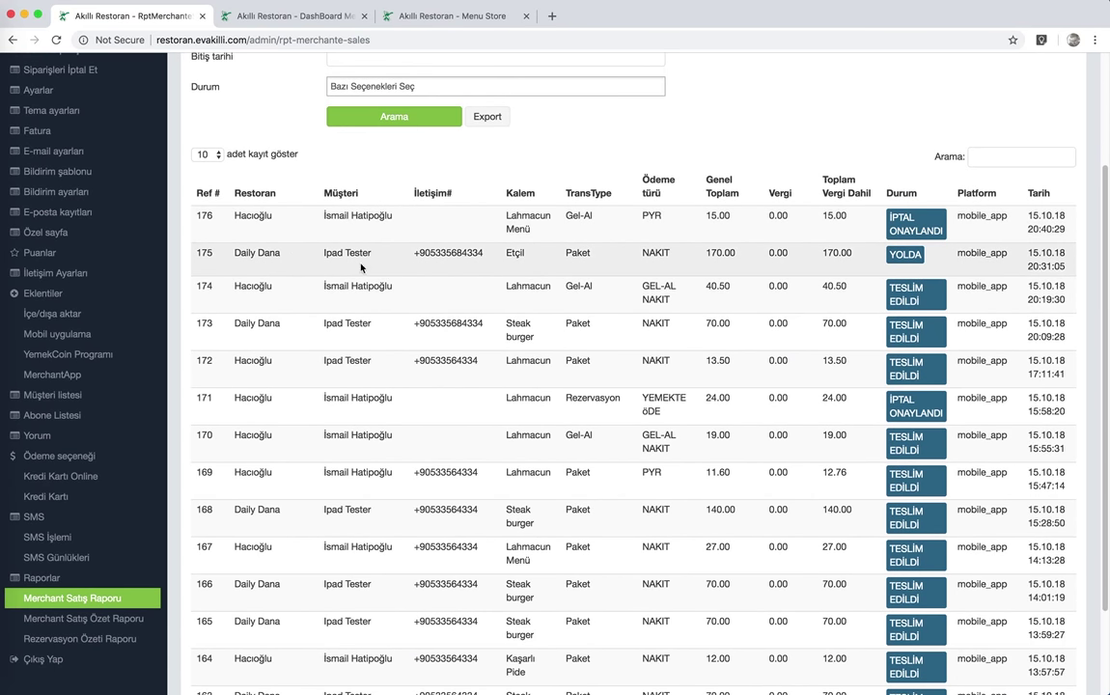
Step: Sort the merchant sales report by restaurant, reverse the sort order, and look through the listed orders
click(261, 190)
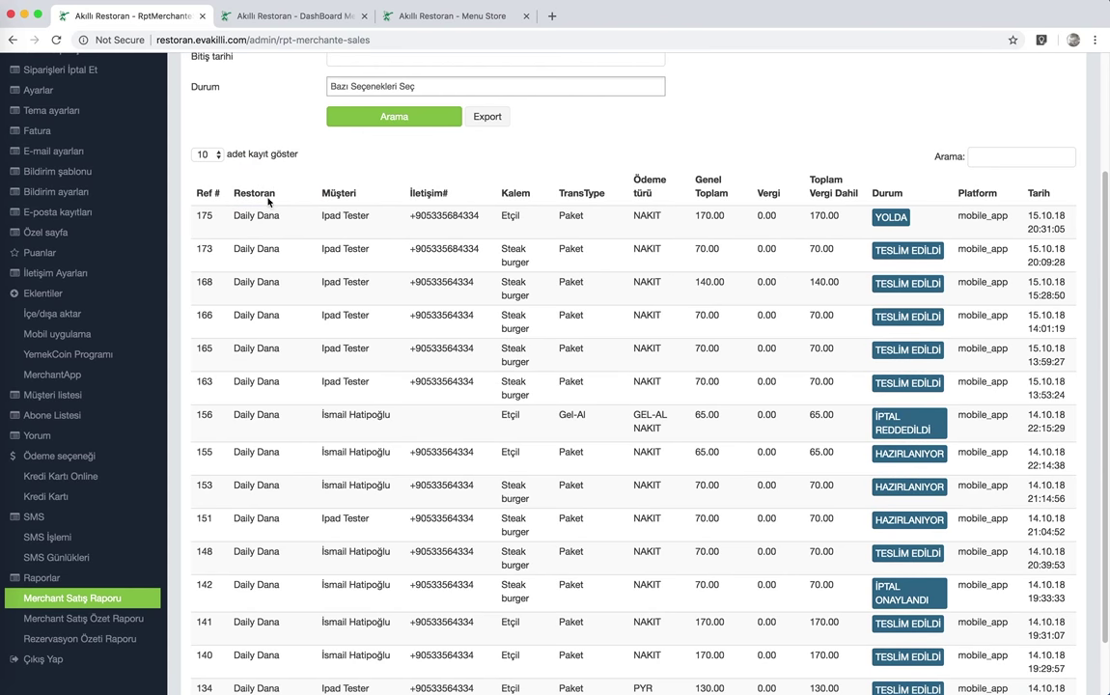
click(255, 193)
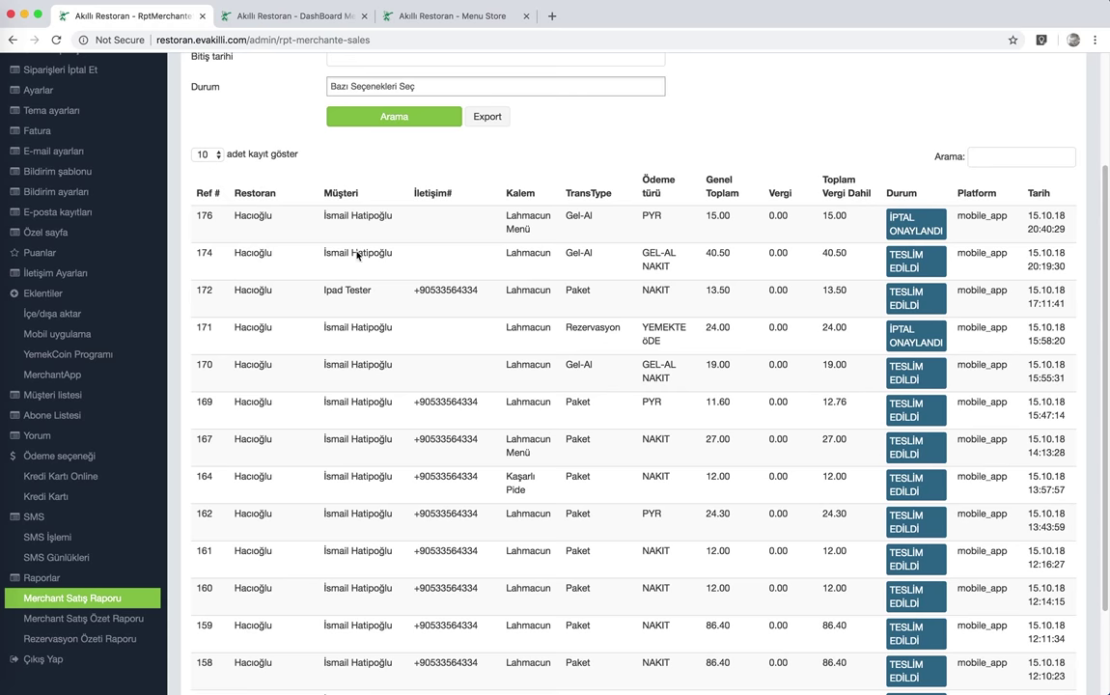
scroll(362, 255, down, 2)
scroll(355, 255, down, 2)
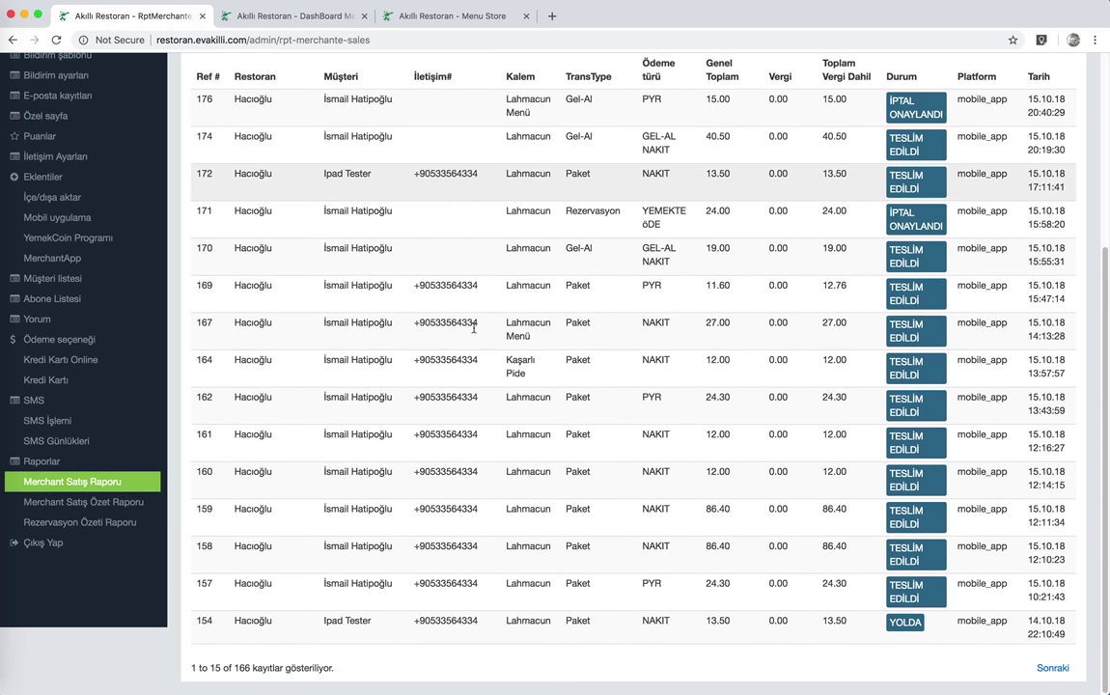
scroll(87, 353, up, 6)
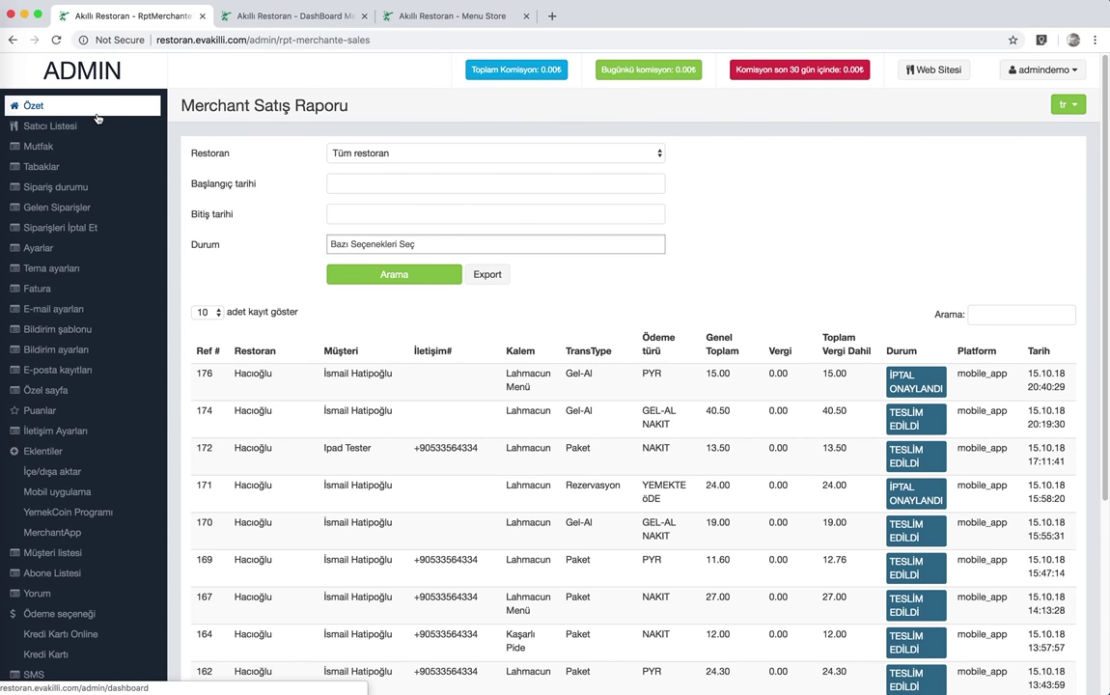
Step: View the theme settings (Tema ayarları) and return to the admin overview (Özet)
click(154, 269)
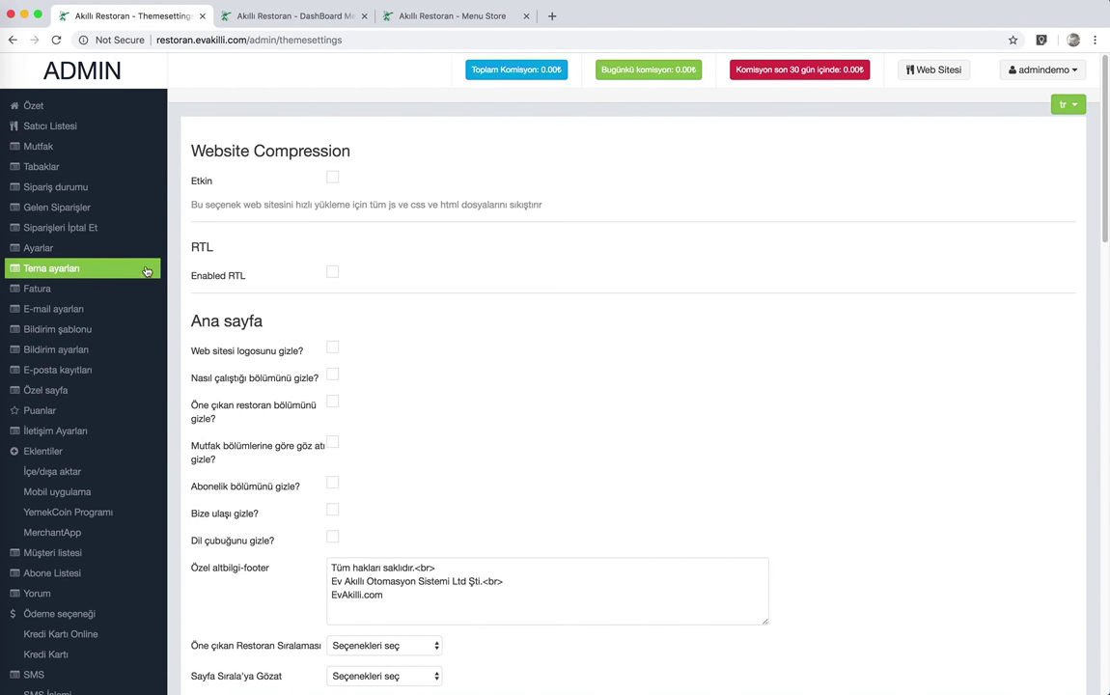
click(106, 109)
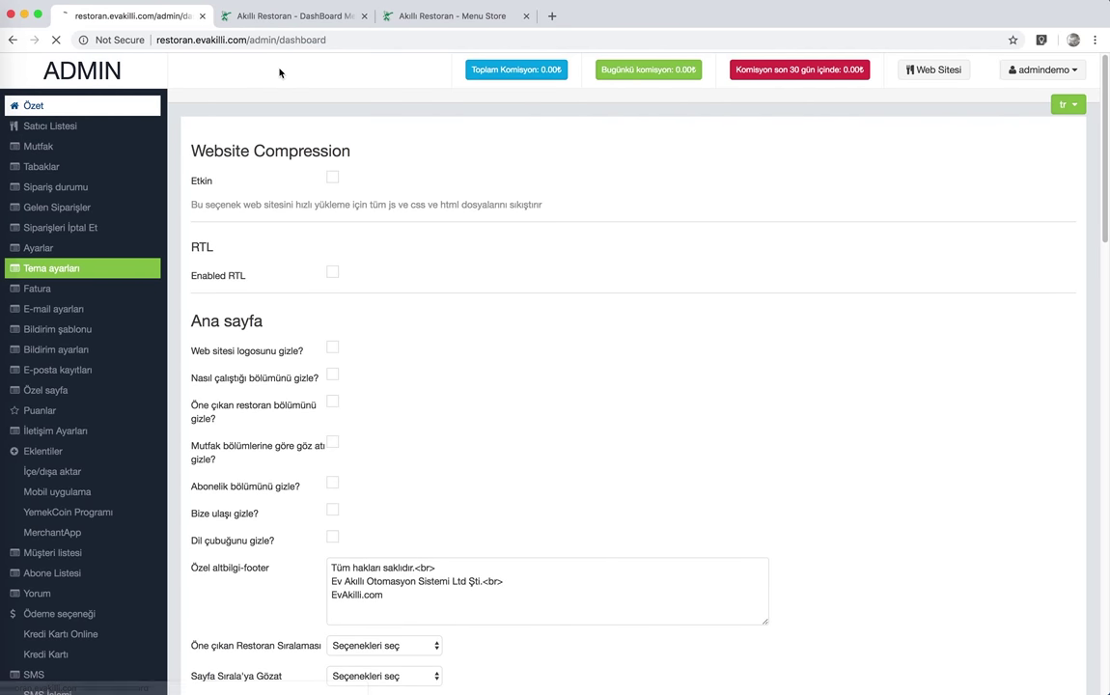
Step: Switch by way of the merchant panel to the customer ordering site, open its home page and look through the featured restaurants and cuisines
click(324, 20)
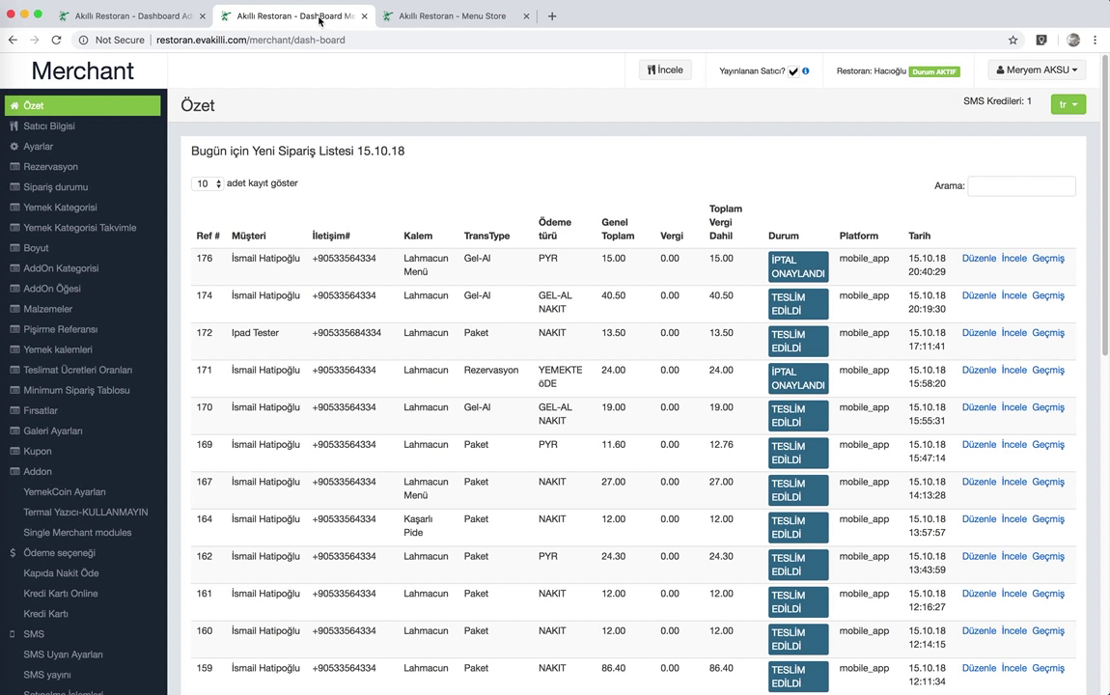
click(417, 25)
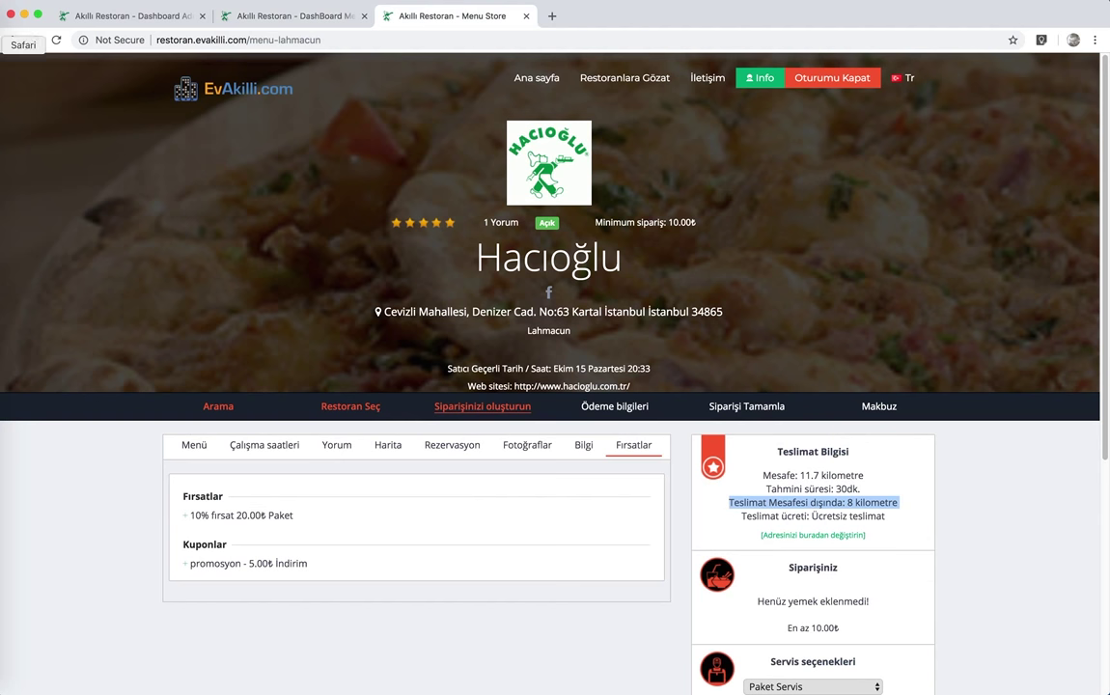
click(147, 444)
click(319, 250)
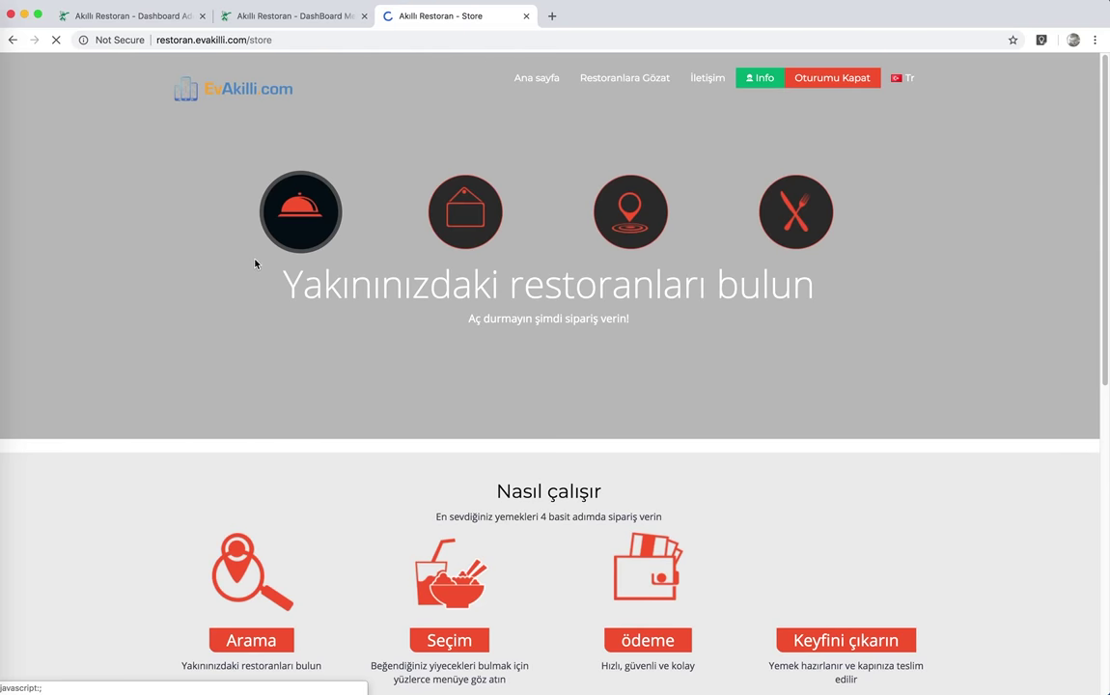
scroll(447, 294, down, 2)
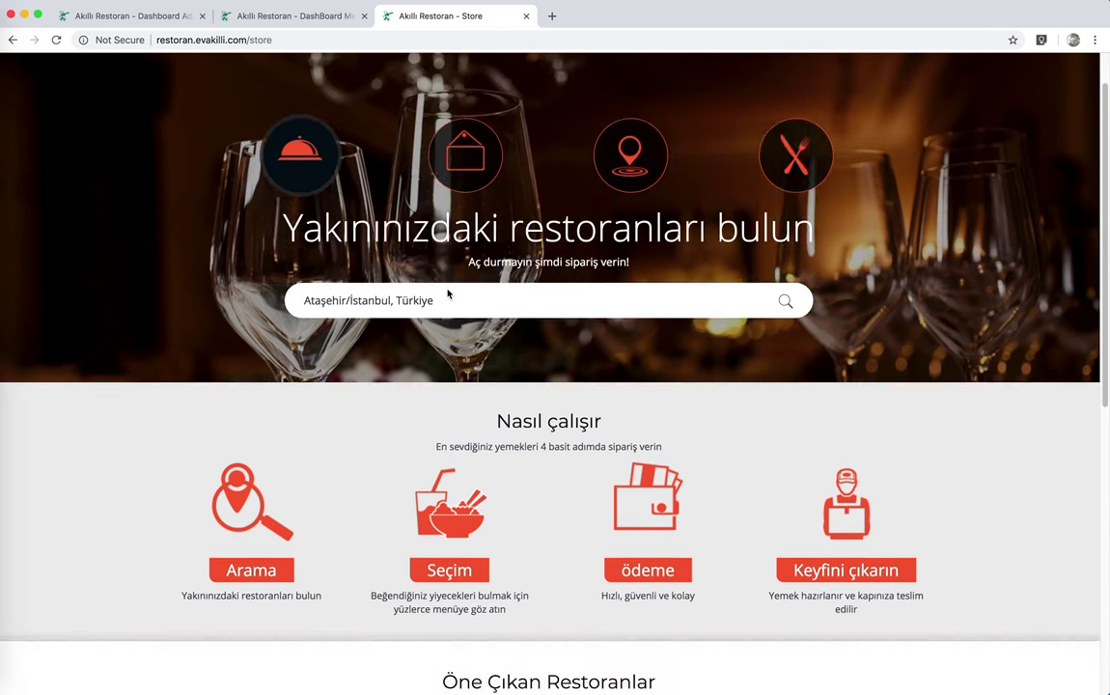
scroll(446, 293, down, 10)
scroll(433, 292, up, 2)
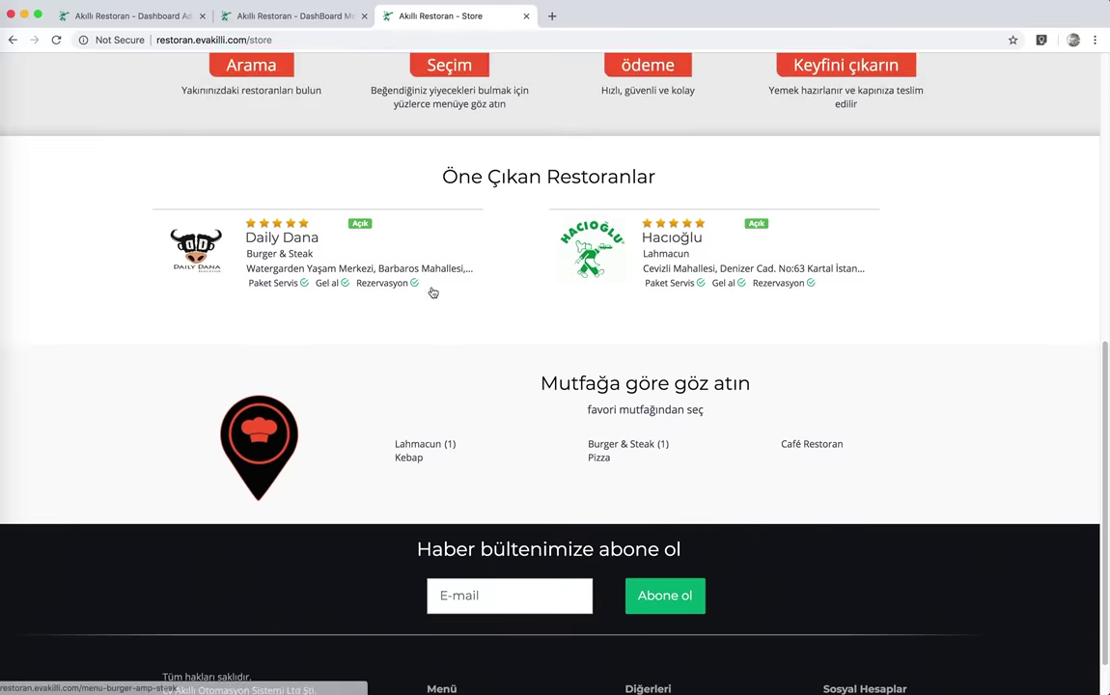
scroll(432, 291, up, 10)
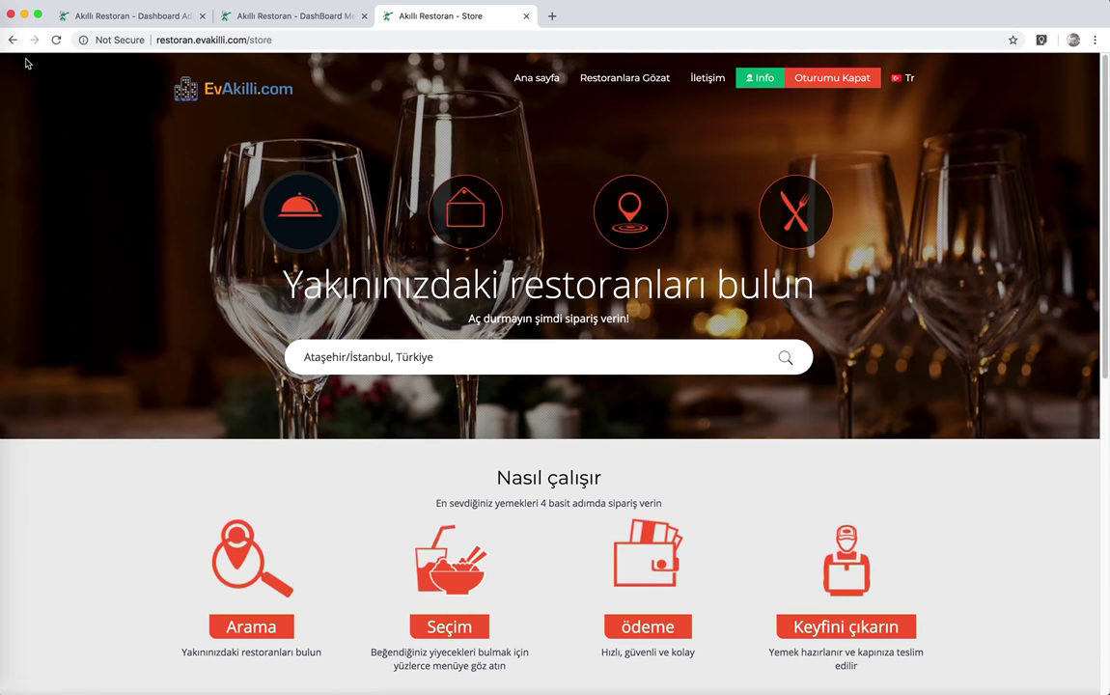
Step: Switch to Safari with the Daily Dana merchant panel and bring up the mirrored iPad and Android phone
click(4, 44)
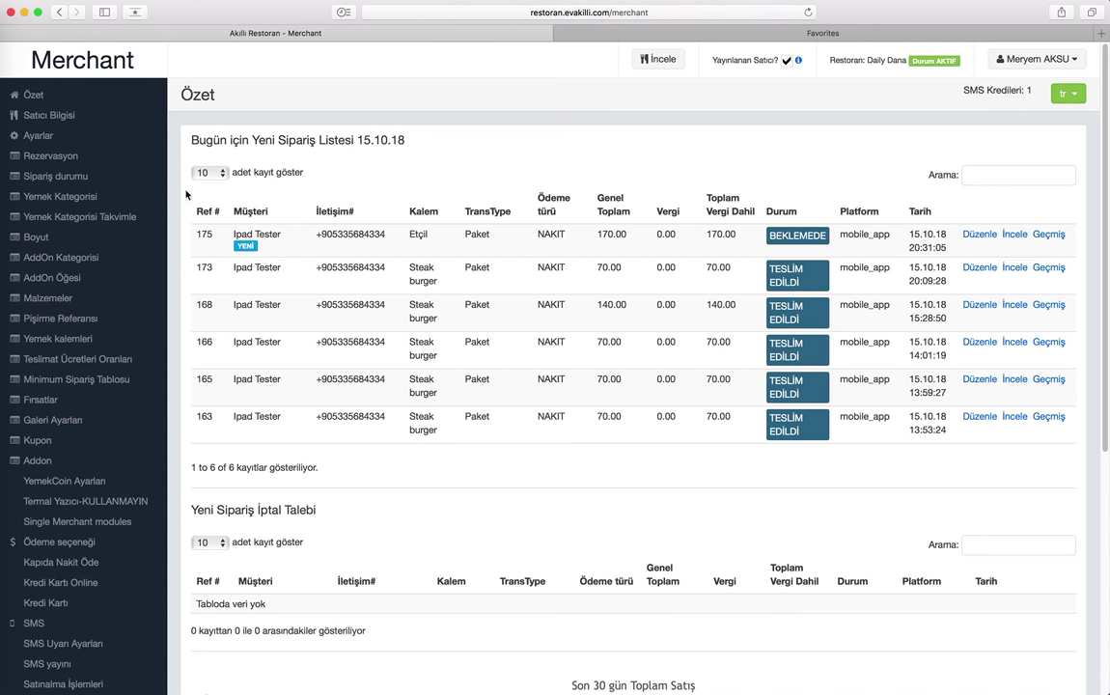
click(4, 597)
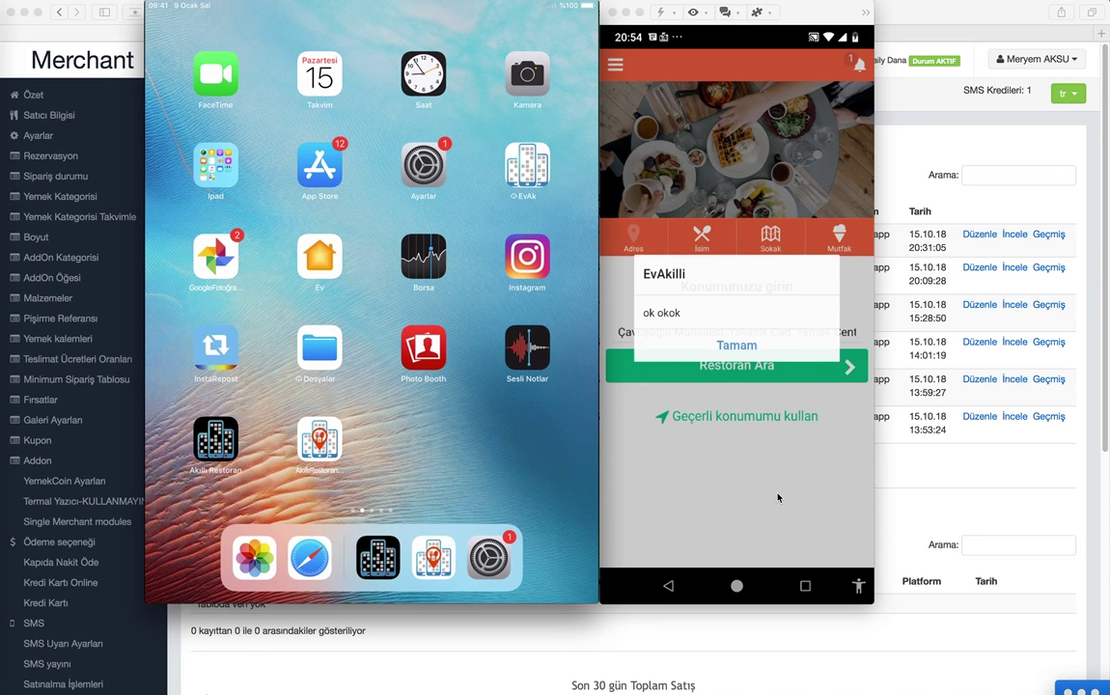
click(778, 498)
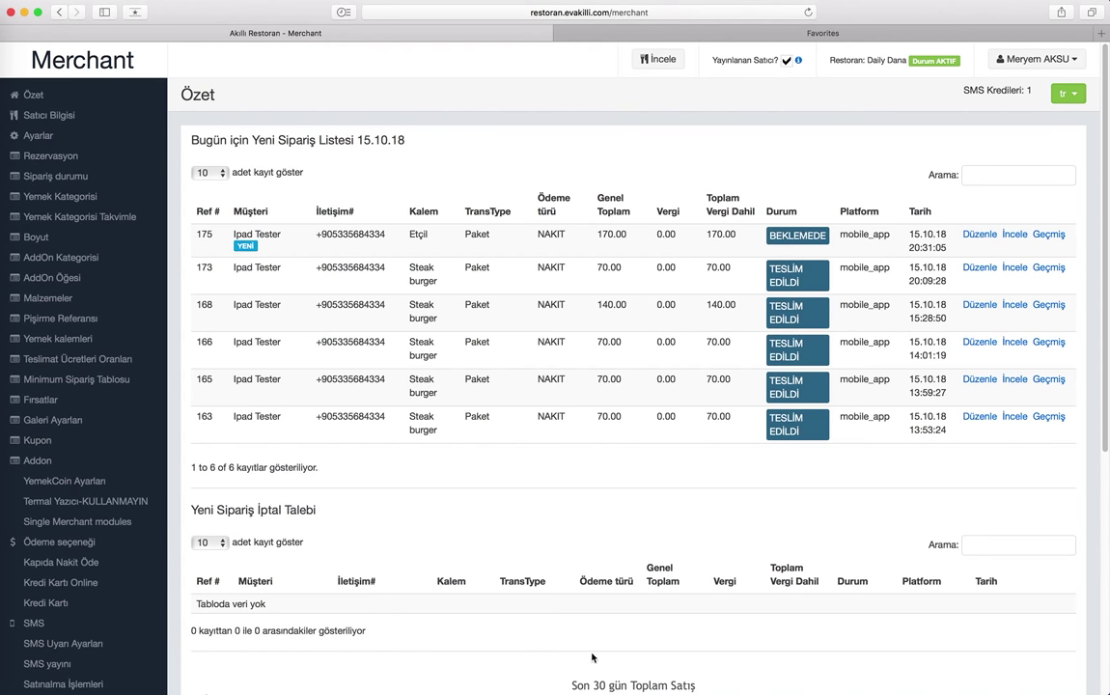
Step: Return to the Daily Dana merchant summary and look through its orders and 30-day sales charts
click(534, 591)
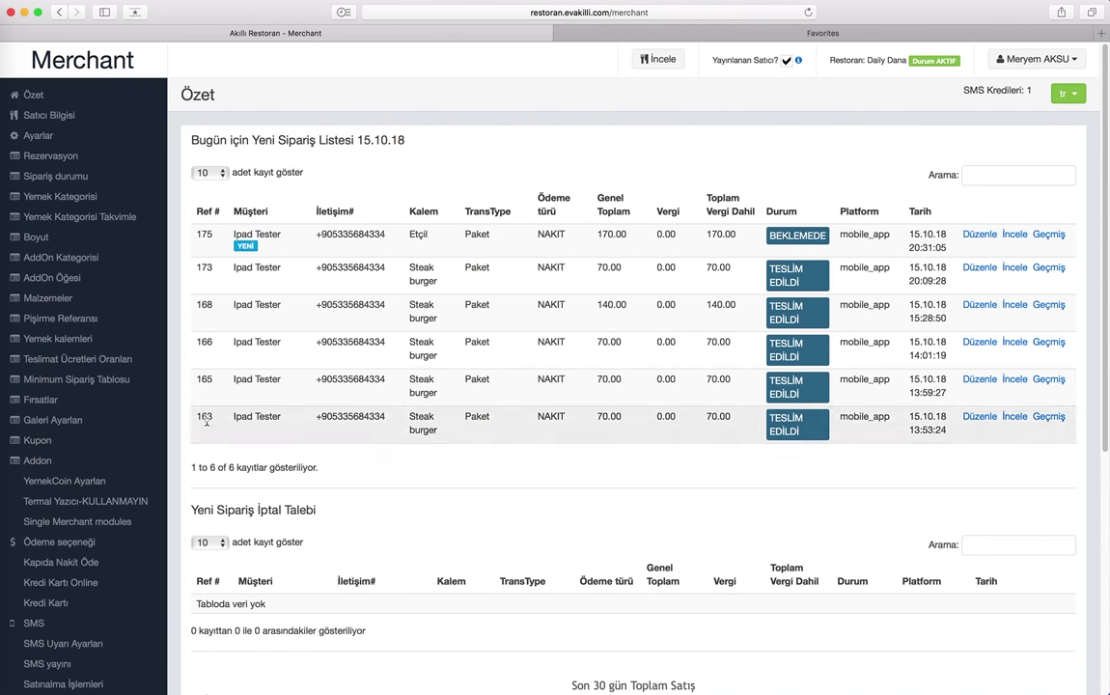
scroll(116, 359, down, 2)
scroll(126, 362, down, 5)
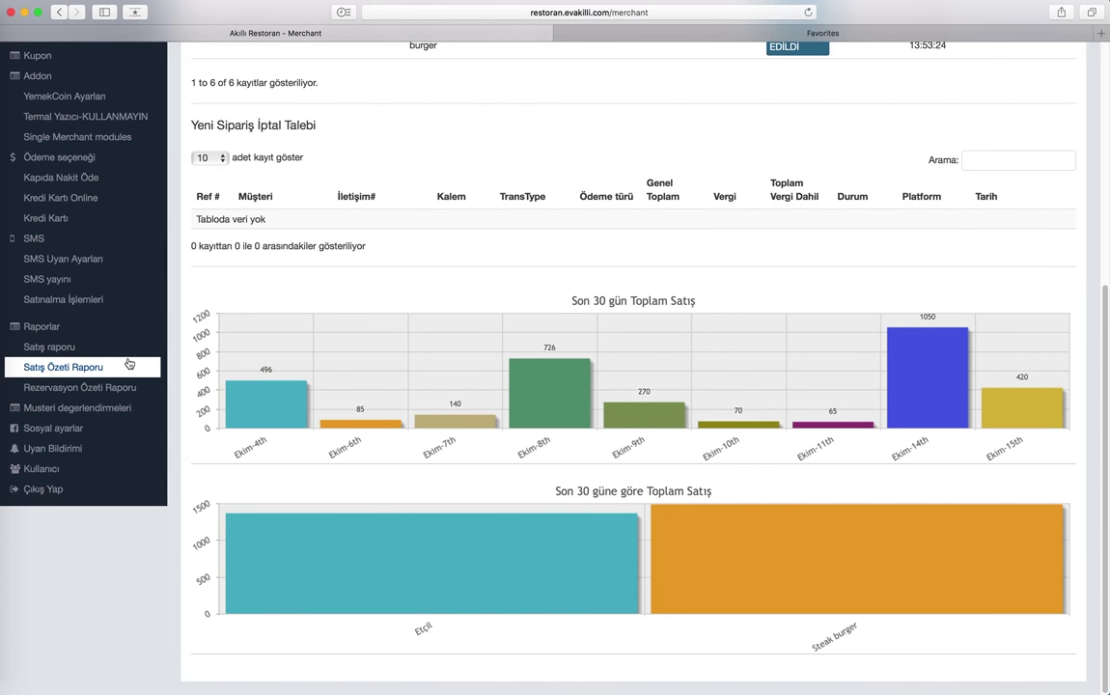
scroll(128, 364, up, 5)
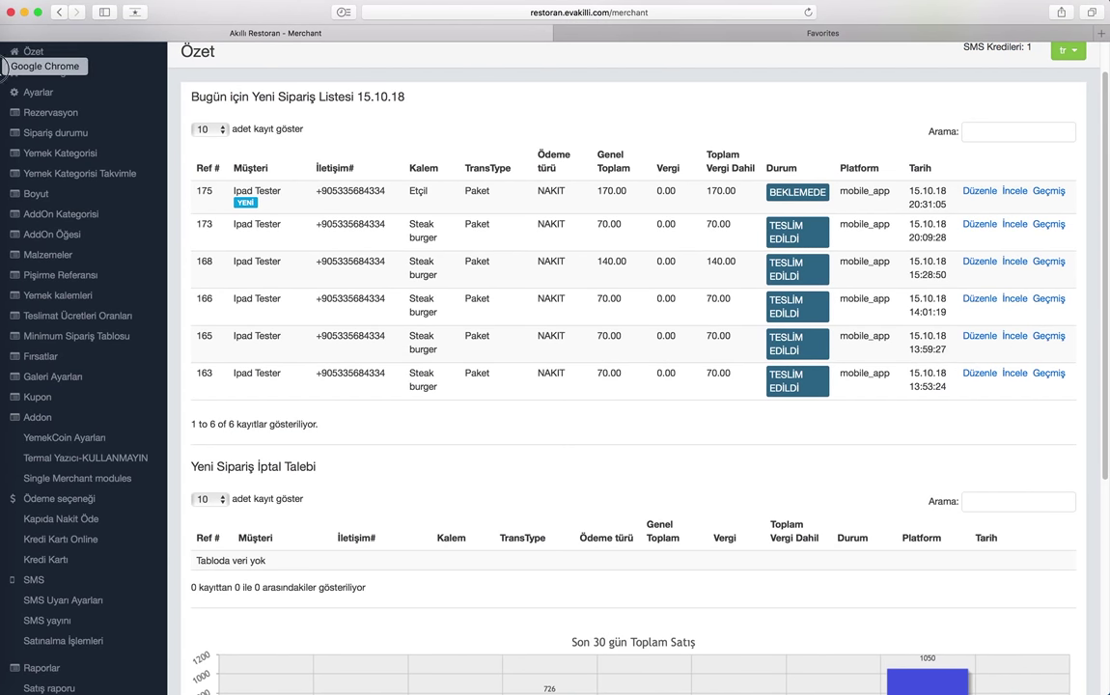
Step: Switch to the admin panel in Google Chrome, and open the mobile app module (Mobil uygulama) at its pages section (Sayfalar)
click(7, 68)
click(116, 16)
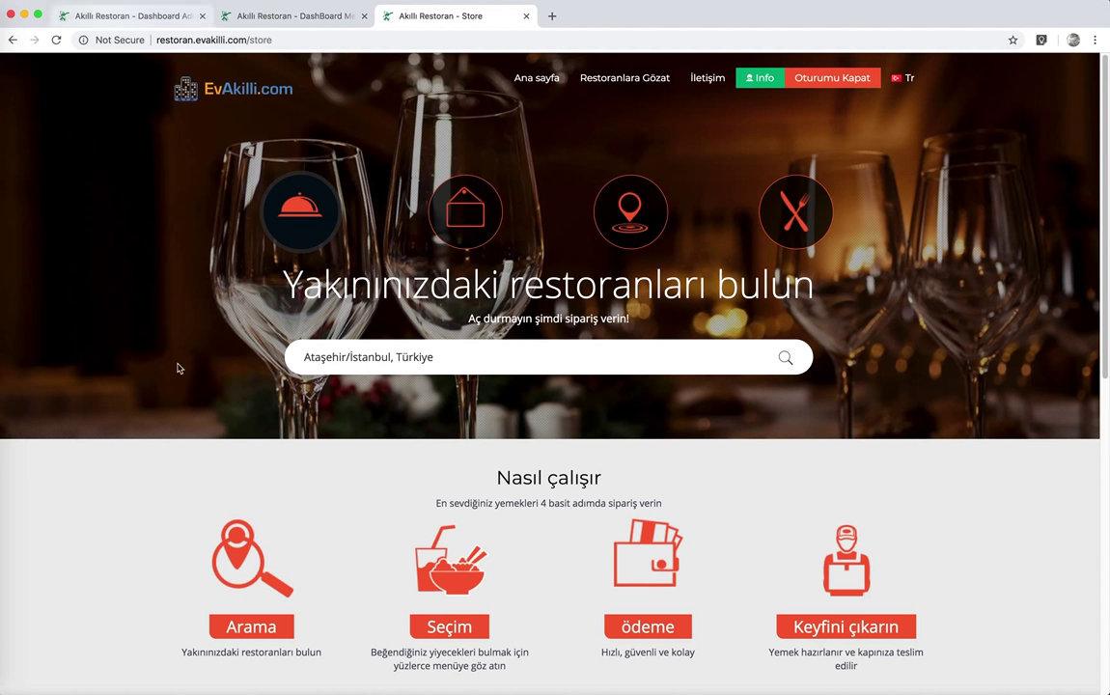
click(67, 492)
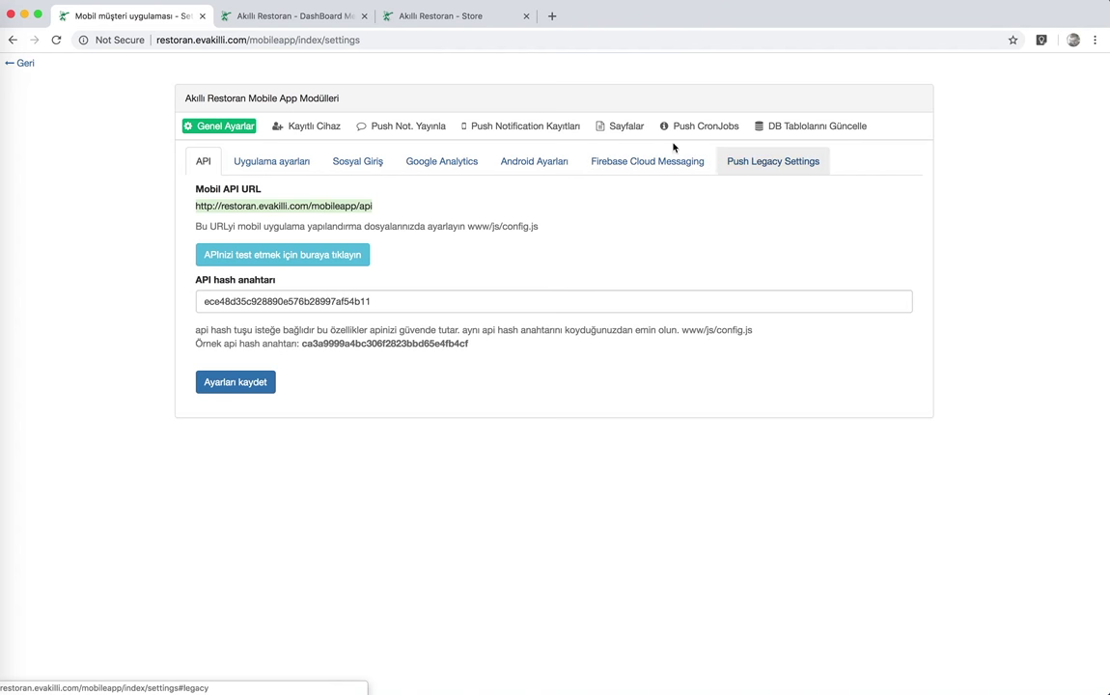
click(623, 127)
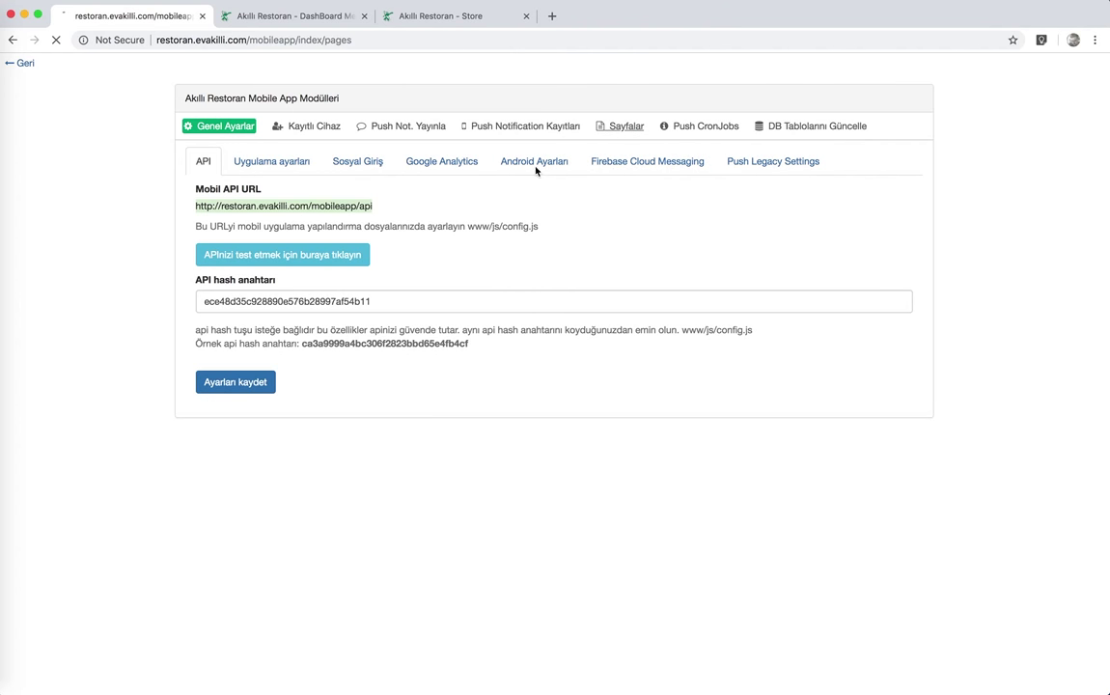